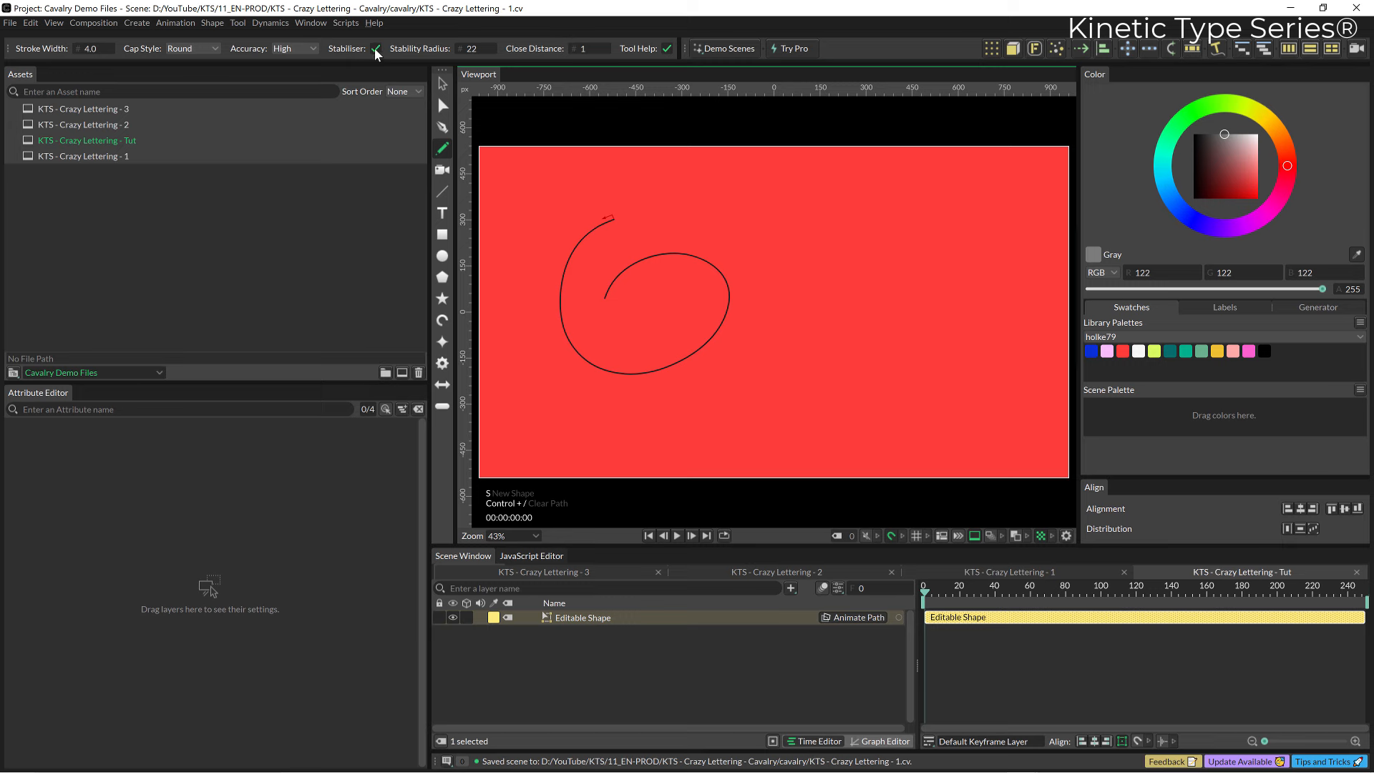
Undo the last drawn path and set the pencil's stability radius to 100.
{"action": "key", "text": "ctrl+z"}
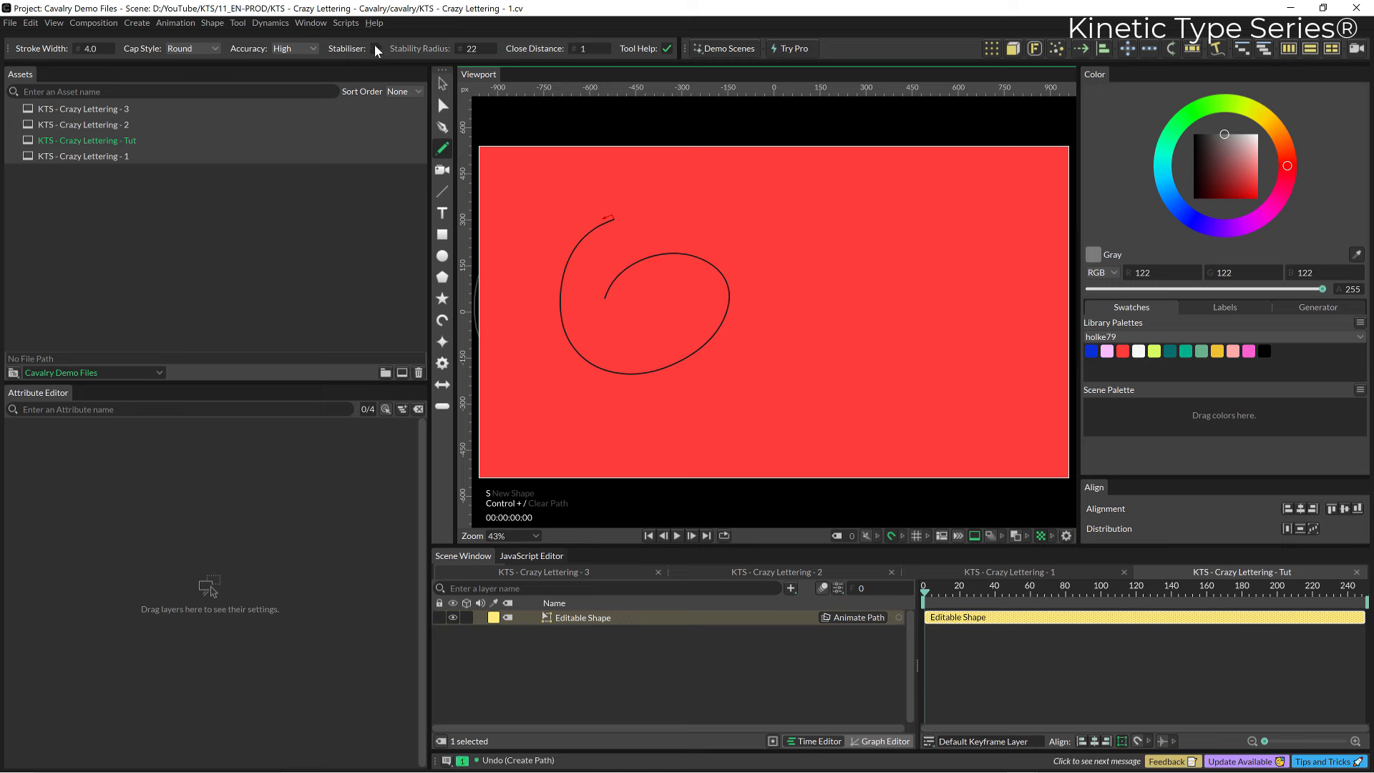
{"action": "double_click", "coordinate": [471, 50]}
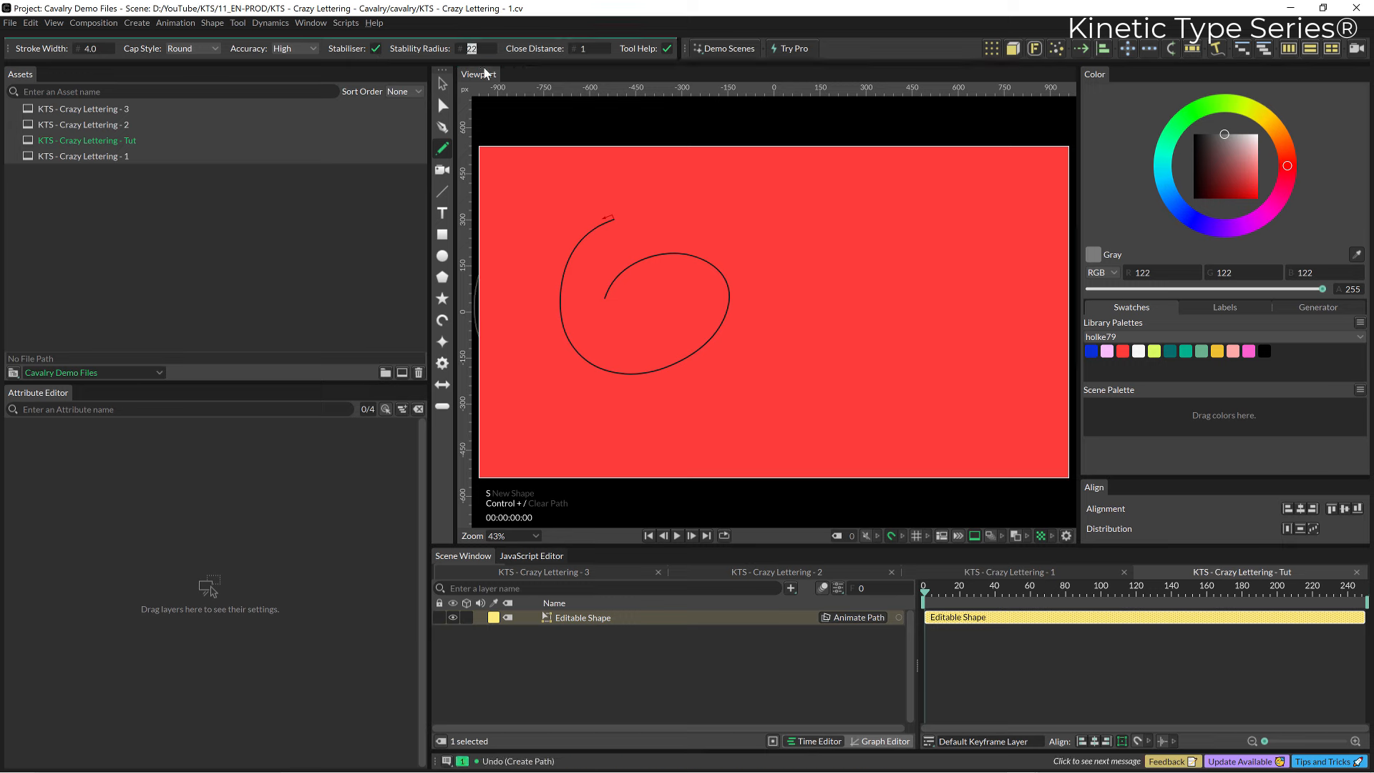
{"action": "type", "text": "100"}
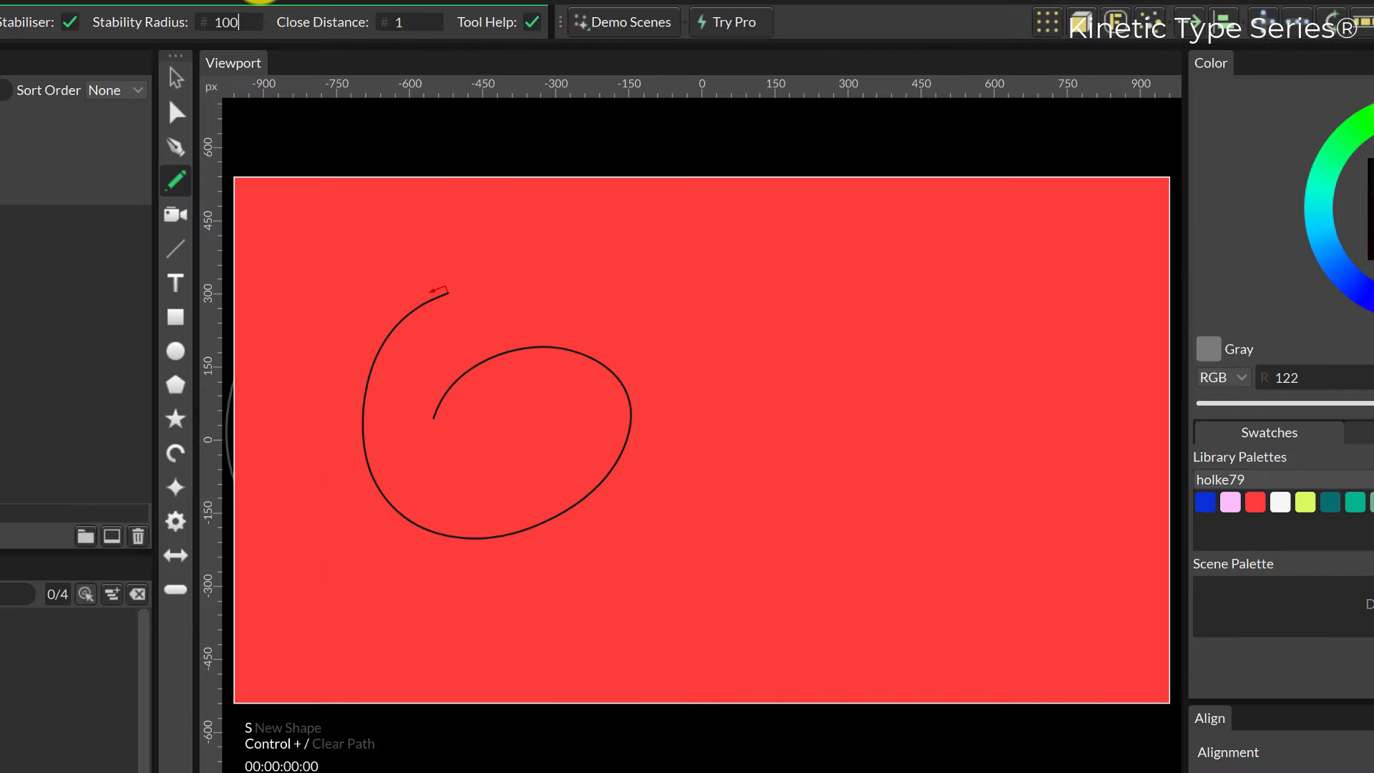
Draw three curved freehand test strokes across the middle and upper part of the canvas.
{"action": "mouse_move", "coordinate": [890, 272]}
{"action": "left_mouse_down"}
{"action": "mouse_move", "coordinate": [721, 365]}
{"action": "mouse_move", "coordinate": [752, 387]}
{"action": "mouse_move", "coordinate": [801, 371]}
{"action": "left_mouse_up"}
{"action": "mouse_move", "coordinate": [675, 341]}
{"action": "left_mouse_down"}
{"action": "mouse_move", "coordinate": [866, 527]}
{"action": "mouse_move", "coordinate": [780, 365]}
{"action": "left_mouse_up"}
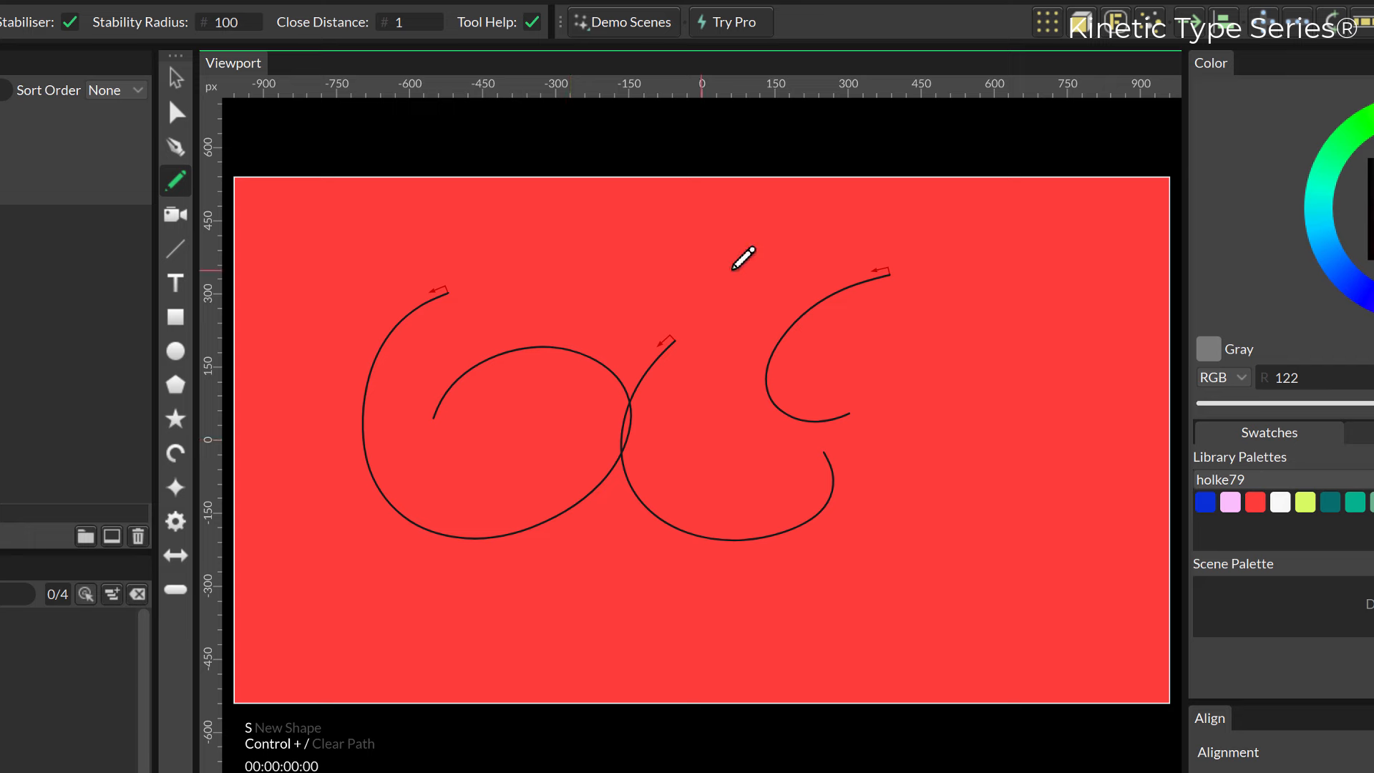
{"action": "mouse_move", "coordinate": [668, 209]}
{"action": "left_mouse_down"}
{"action": "mouse_move", "coordinate": [714, 525]}
{"action": "mouse_move", "coordinate": [687, 372]}
{"action": "left_mouse_up"}
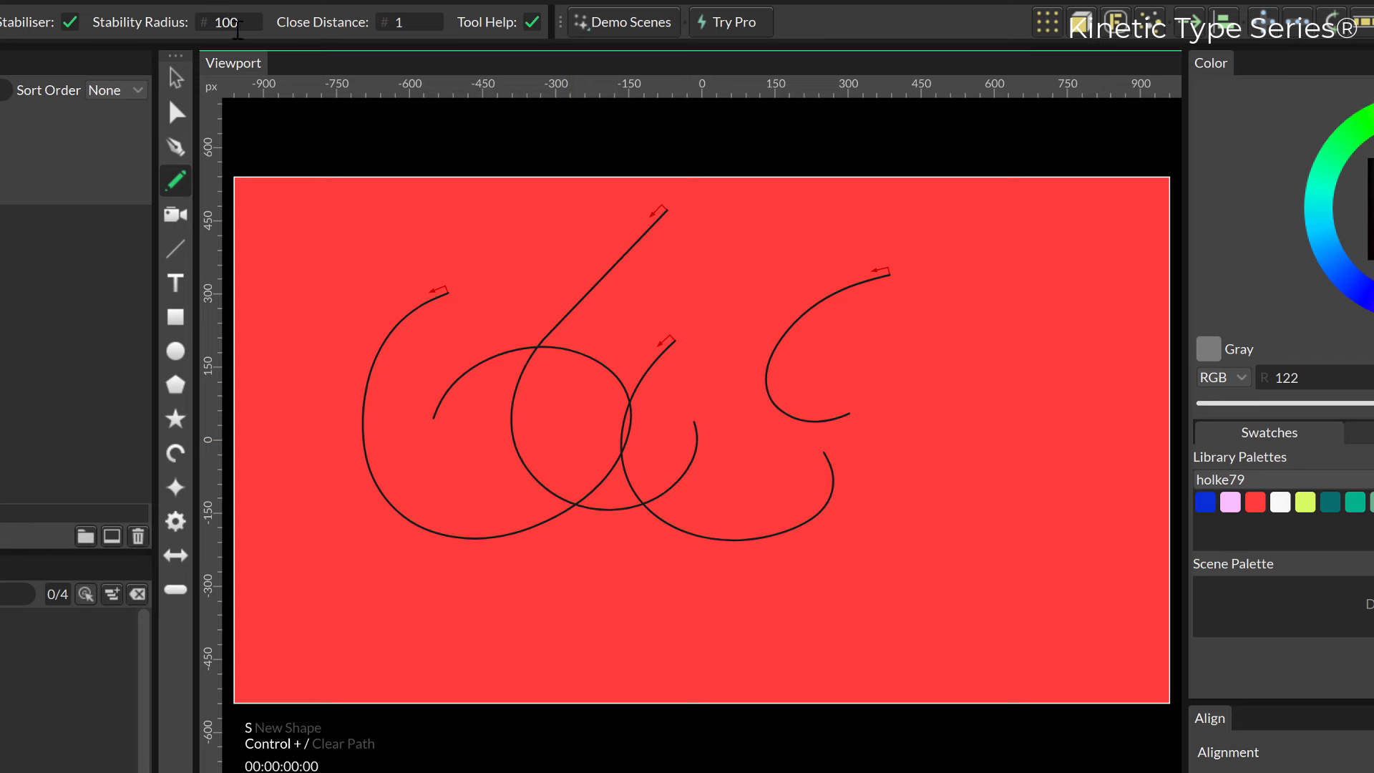
Set the stability radius to 22 and draw a curling test stroke in the upper-left part of the canvas.
{"action": "left_click", "coordinate": [237, 24]}
{"action": "type", "text": "22"}
{"action": "mouse_move", "coordinate": [563, 193]}
{"action": "left_mouse_down"}
{"action": "mouse_move", "coordinate": [653, 294]}
{"action": "mouse_move", "coordinate": [603, 228]}
{"action": "left_mouse_up"}
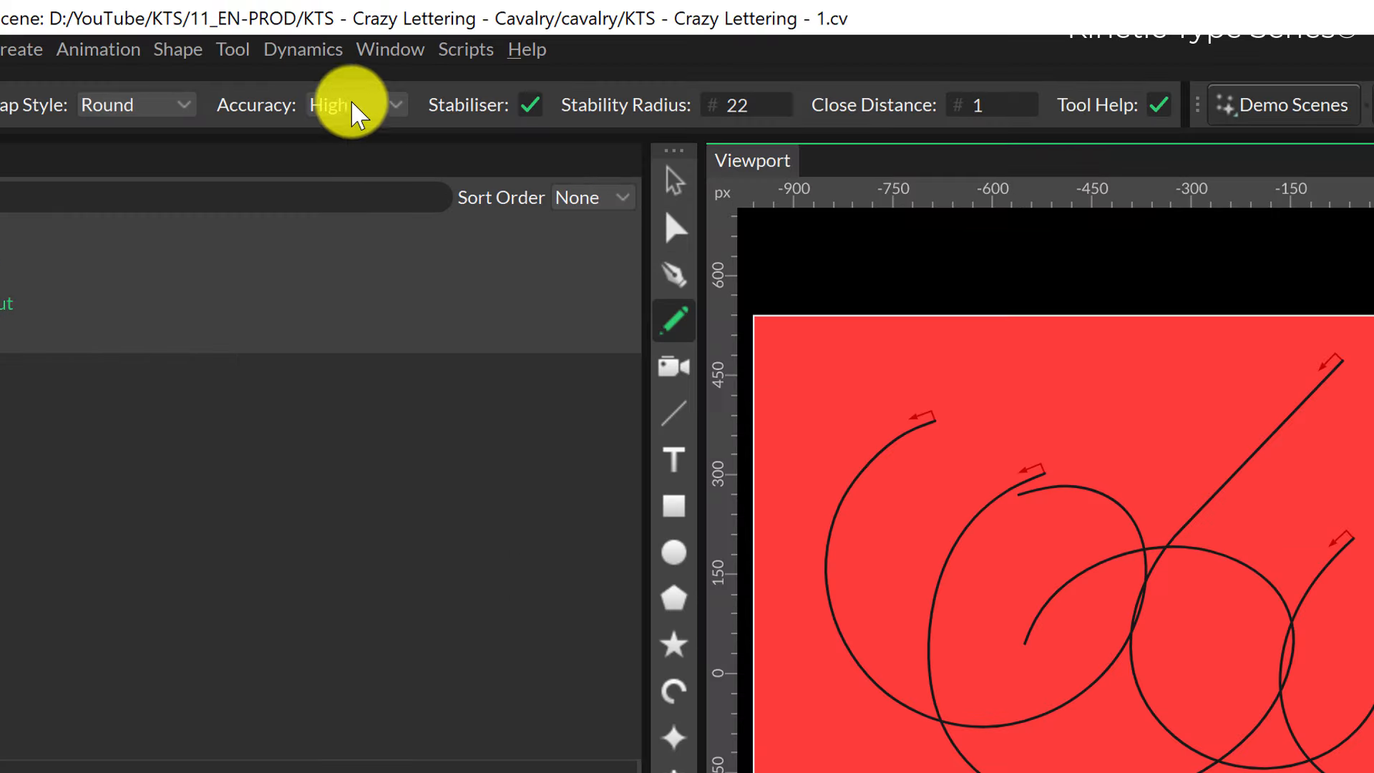
Set the pencil accuracy to Low and draw a looping test stroke in the right half of the canvas.
{"action": "left_click", "coordinate": [294, 52]}
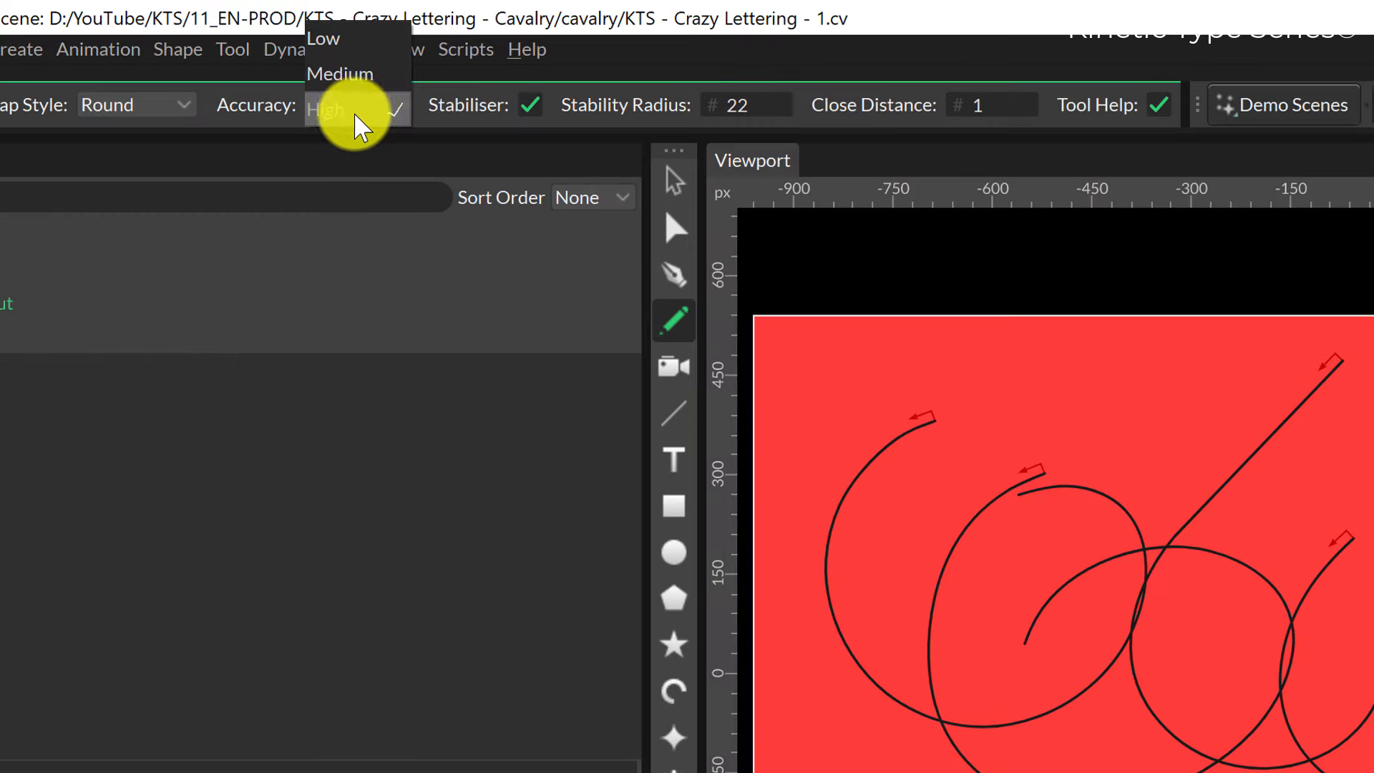
{"action": "left_click", "coordinate": [336, 44]}
{"action": "mouse_move", "coordinate": [803, 81]}
{"action": "left_mouse_down"}
{"action": "mouse_move", "coordinate": [730, 117]}
{"action": "mouse_move", "coordinate": [799, 130]}
{"action": "mouse_move", "coordinate": [758, 273]}
{"action": "mouse_move", "coordinate": [904, 207]}
{"action": "left_mouse_up"}
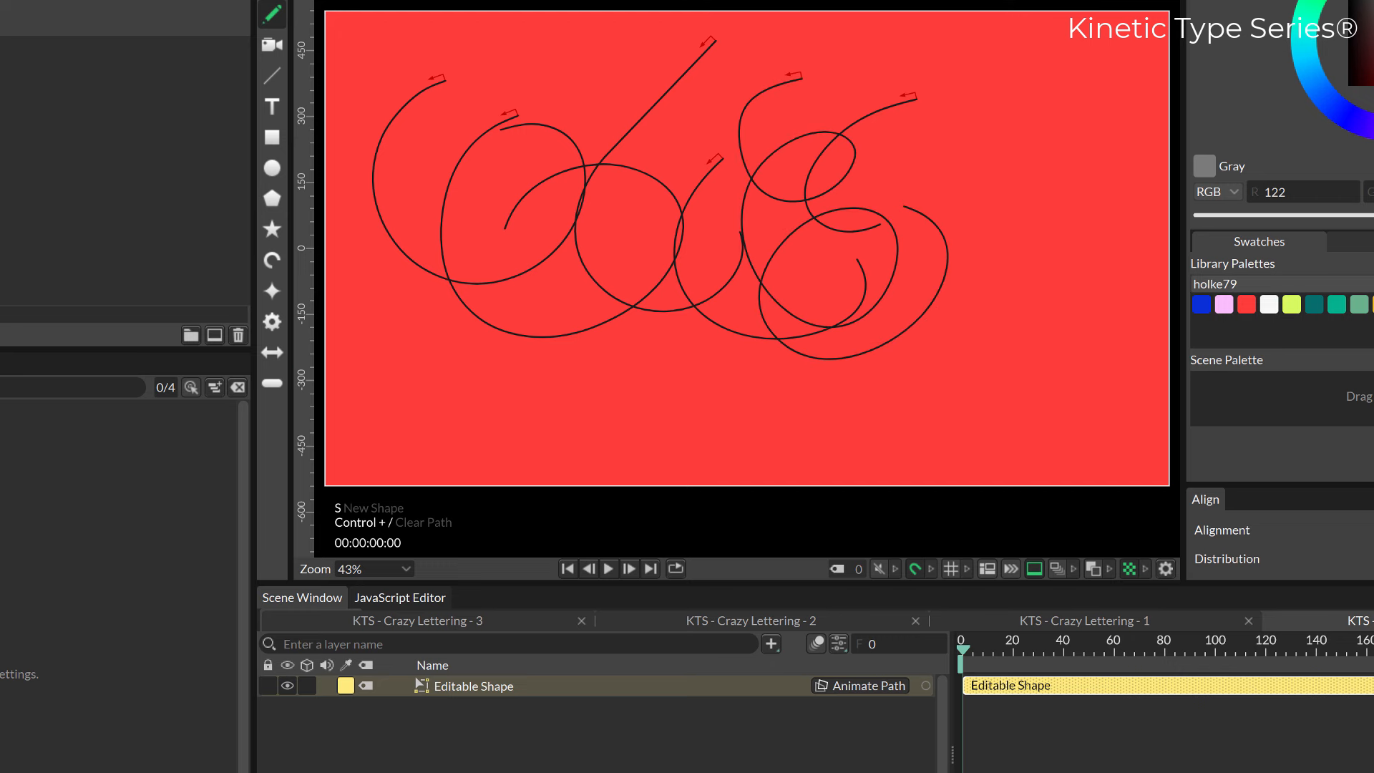
Delete the Editable Shape layer that holds all the test strokes.
{"action": "left_click", "coordinate": [466, 688]}
{"action": "key", "text": "Delete"}
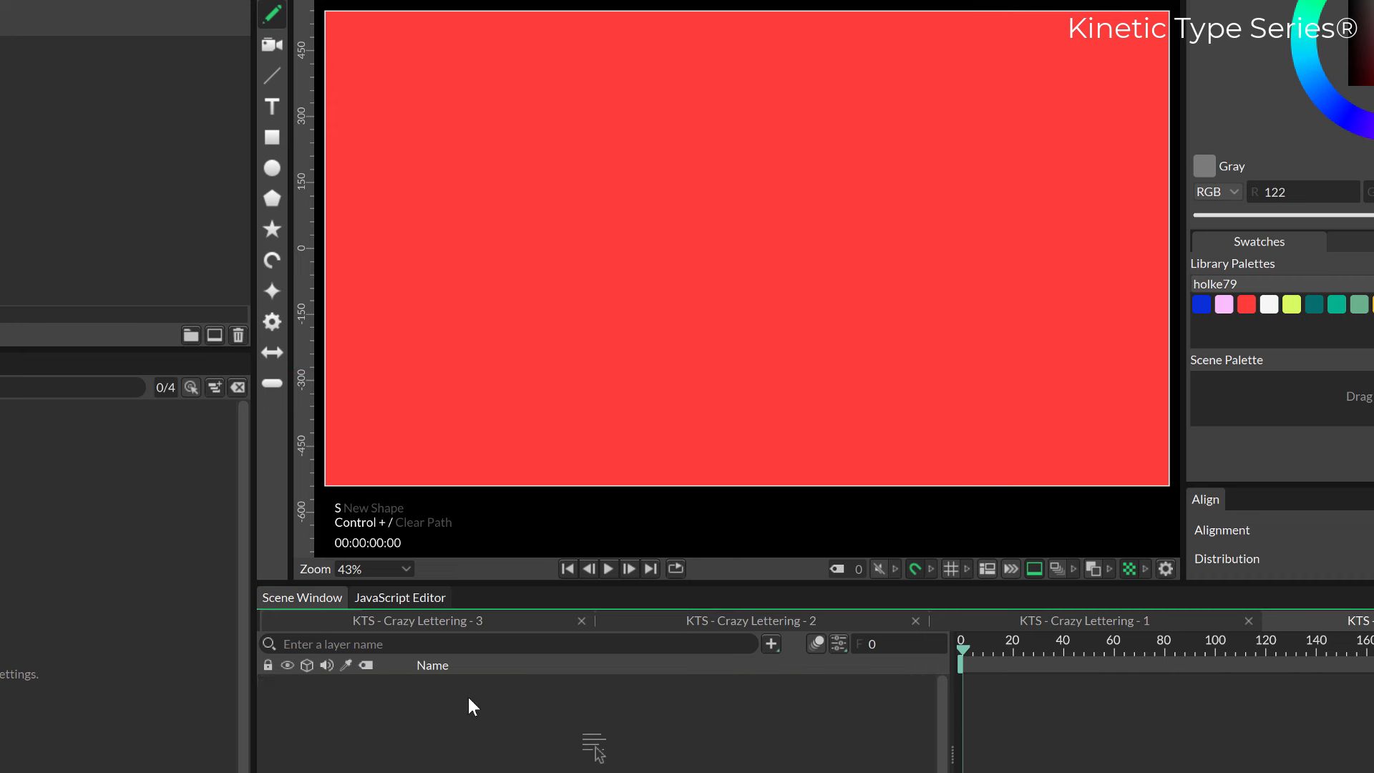
Draw two freehand spirals side by side, undoing the second one and redrawing it as a separate shape.
{"action": "mouse_move", "coordinate": [537, 106]}
{"action": "left_mouse_down"}
{"action": "mouse_move", "coordinate": [460, 177]}
{"action": "mouse_move", "coordinate": [513, 327]}
{"action": "mouse_move", "coordinate": [675, 313]}
{"action": "mouse_move", "coordinate": [715, 213]}
{"action": "mouse_move", "coordinate": [611, 150]}
{"action": "mouse_move", "coordinate": [526, 200]}
{"action": "mouse_move", "coordinate": [556, 279]}
{"action": "mouse_move", "coordinate": [629, 271]}
{"action": "mouse_move", "coordinate": [636, 203]}
{"action": "mouse_move", "coordinate": [573, 206]}
{"action": "mouse_move", "coordinate": [580, 242]}
{"action": "left_mouse_up"}
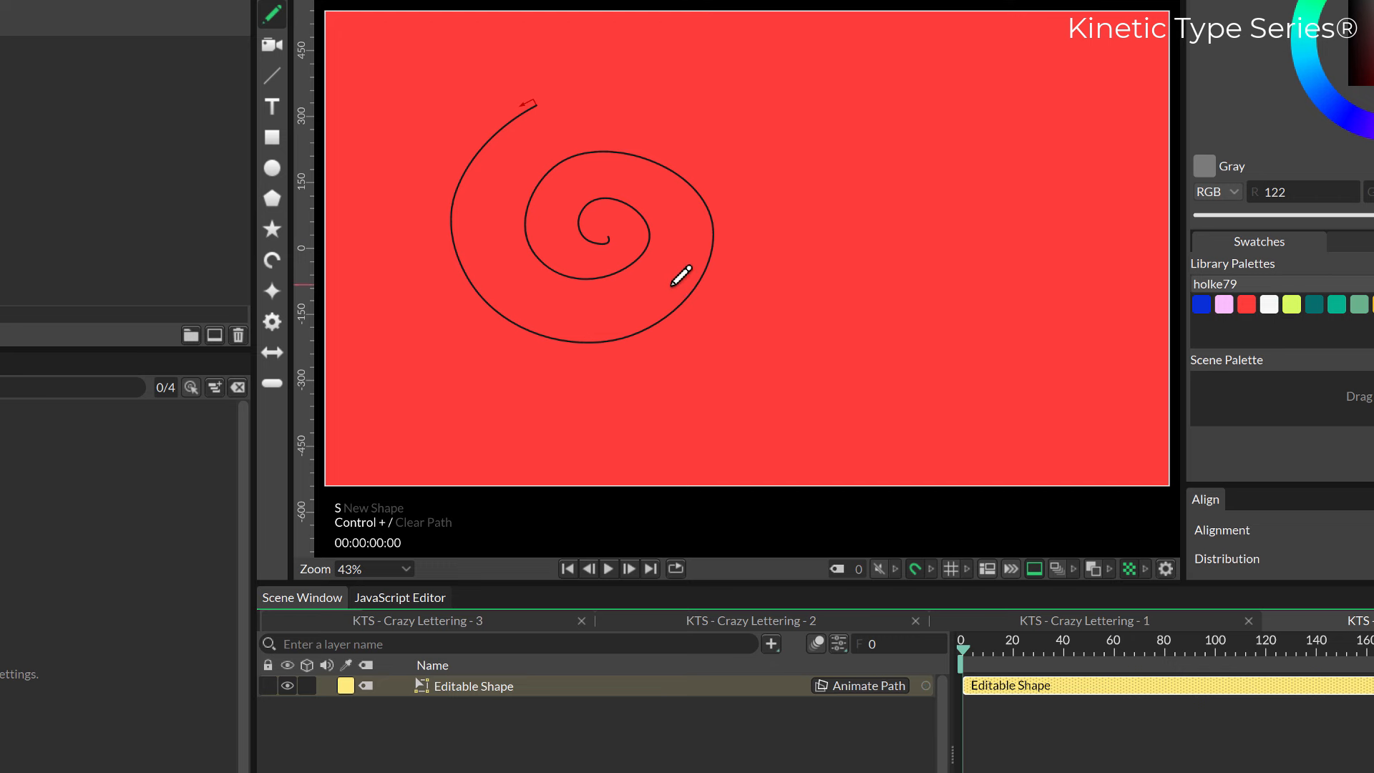
{"action": "mouse_move", "coordinate": [673, 285]}
{"action": "left_mouse_down"}
{"action": "mouse_move", "coordinate": [676, 212]}
{"action": "mouse_move", "coordinate": [841, 80]}
{"action": "mouse_move", "coordinate": [913, 245]}
{"action": "mouse_move", "coordinate": [739, 351]}
{"action": "mouse_move", "coordinate": [762, 194]}
{"action": "mouse_move", "coordinate": [874, 253]}
{"action": "mouse_move", "coordinate": [790, 282]}
{"action": "mouse_move", "coordinate": [816, 246]}
{"action": "left_mouse_up"}
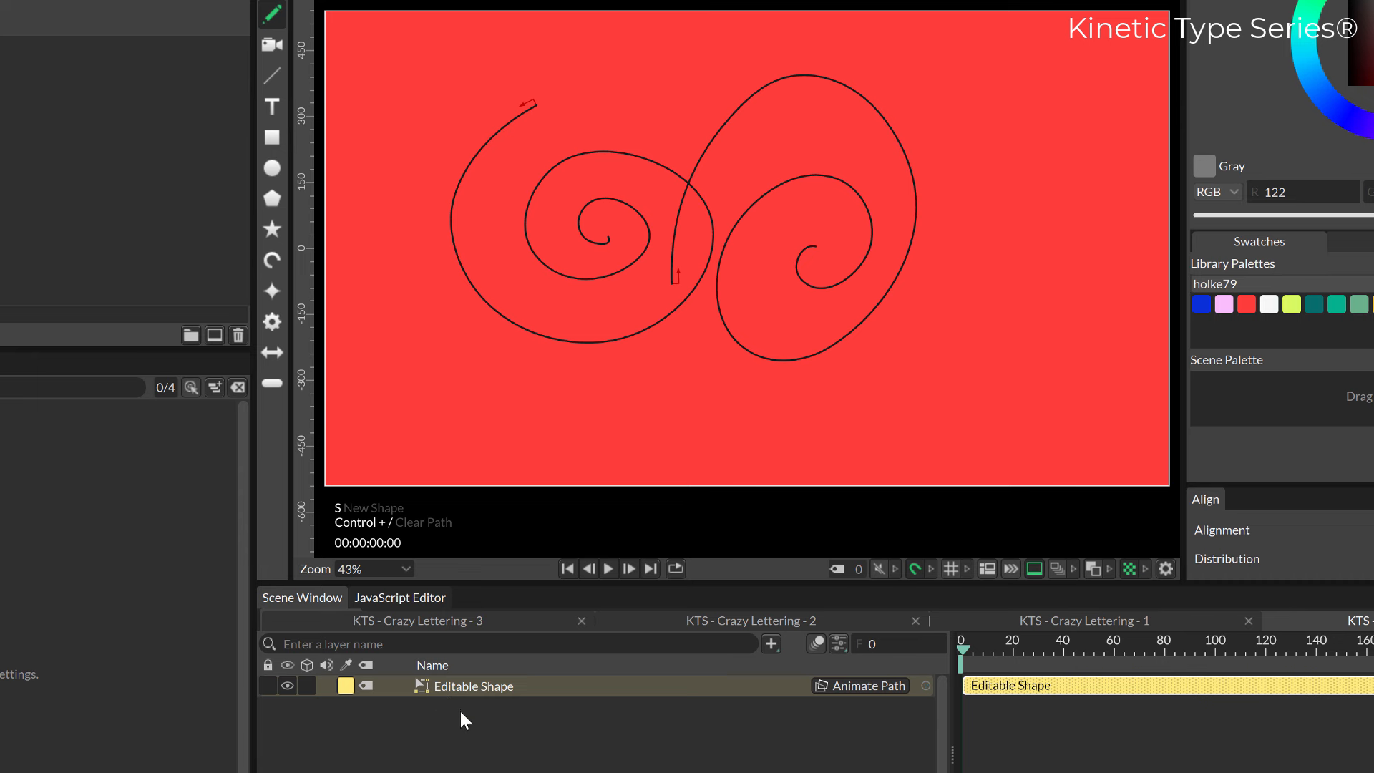
{"action": "key", "text": "ctrl+z"}
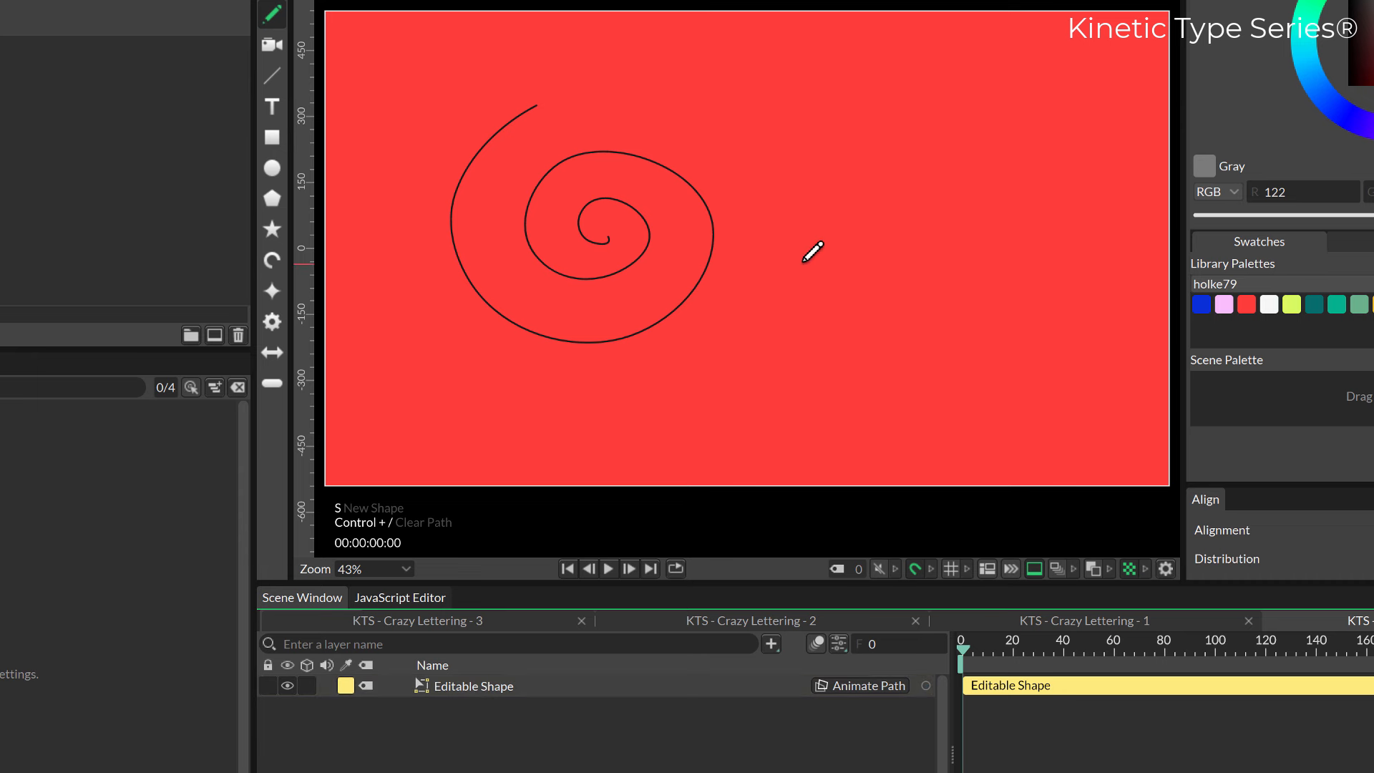
{"action": "mouse_move", "coordinate": [803, 260]}
{"action": "left_mouse_down"}
{"action": "mouse_move", "coordinate": [806, 107]}
{"action": "mouse_move", "coordinate": [884, 341]}
{"action": "mouse_move", "coordinate": [923, 194]}
{"action": "mouse_move", "coordinate": [888, 259]}
{"action": "mouse_move", "coordinate": [830, 272]}
{"action": "left_mouse_up"}
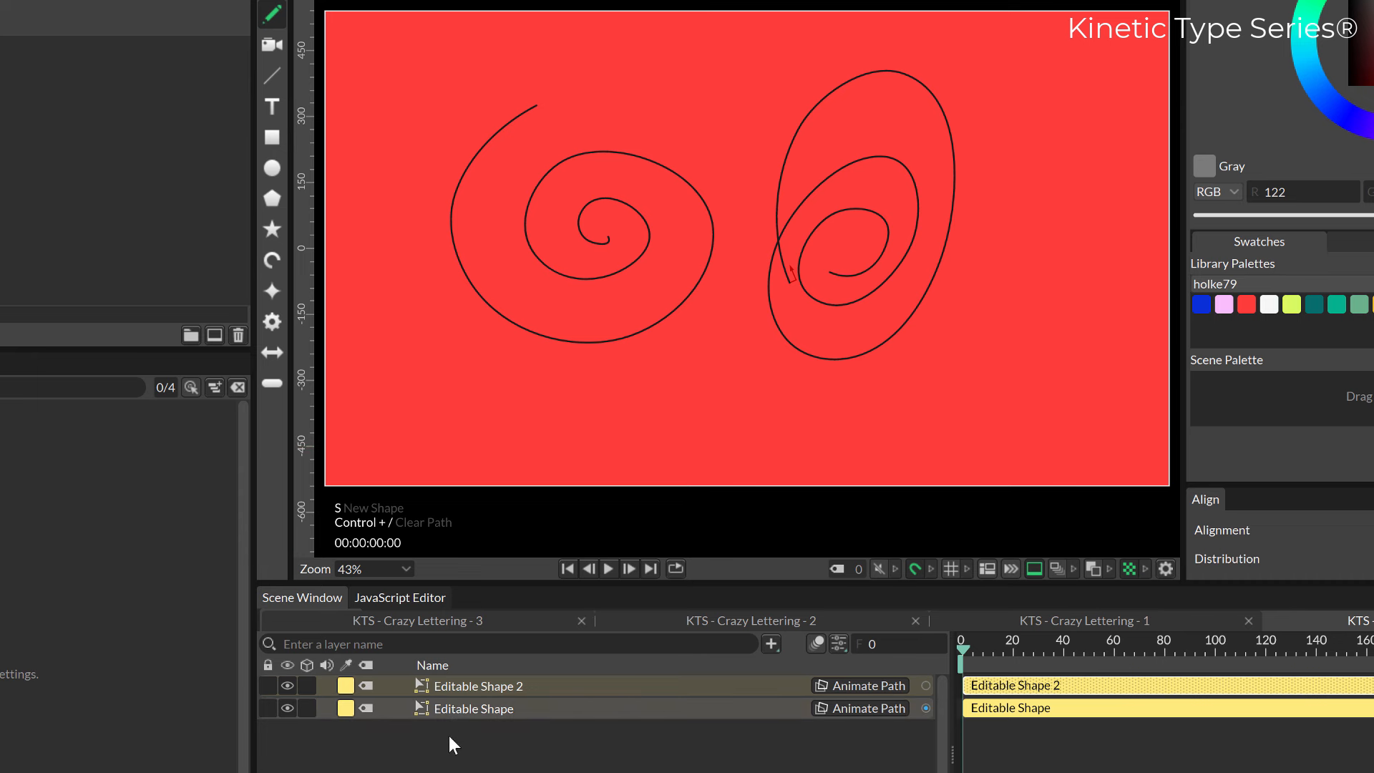
Delete both spiral shape layers to clear the canvas.
{"action": "left_click", "coordinate": [462, 691]}
{"action": "key", "text": "Delete"}
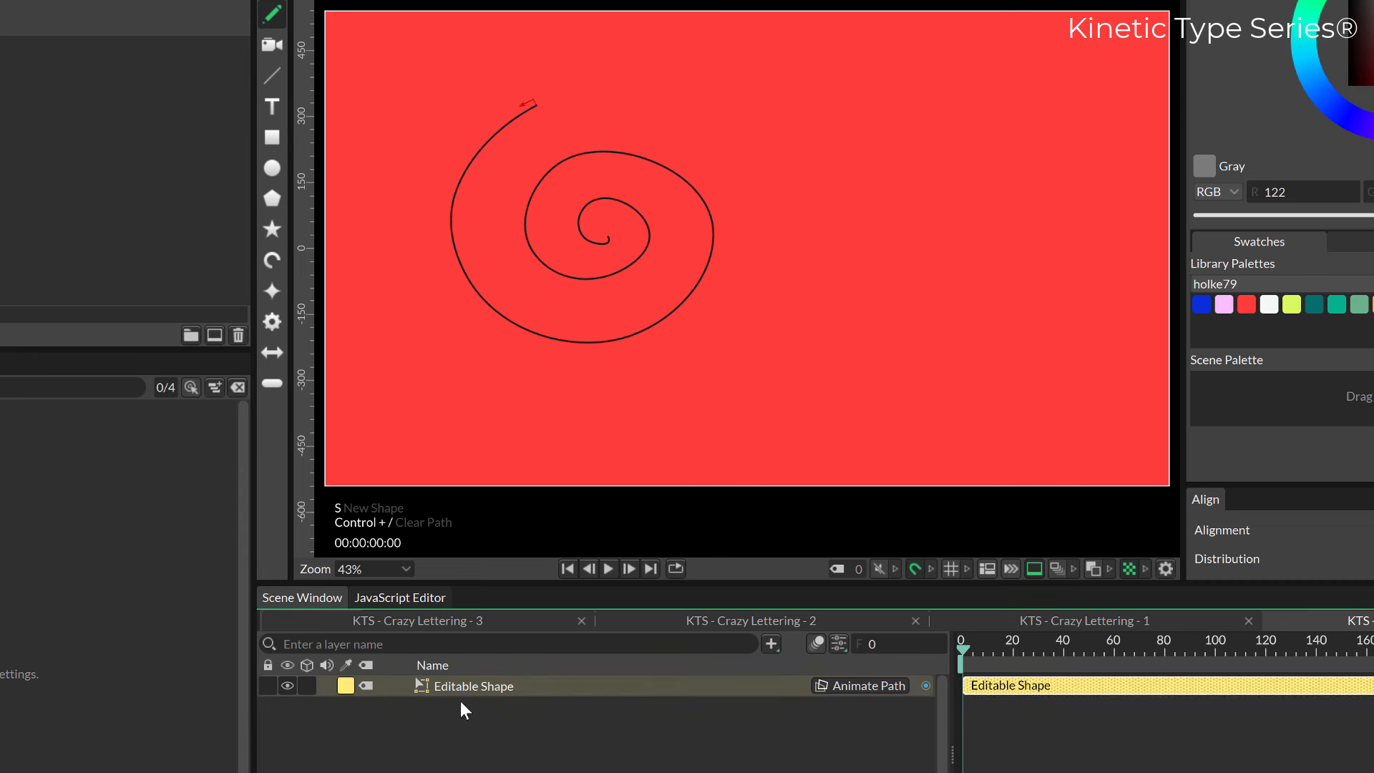
{"action": "key", "text": "Delete"}
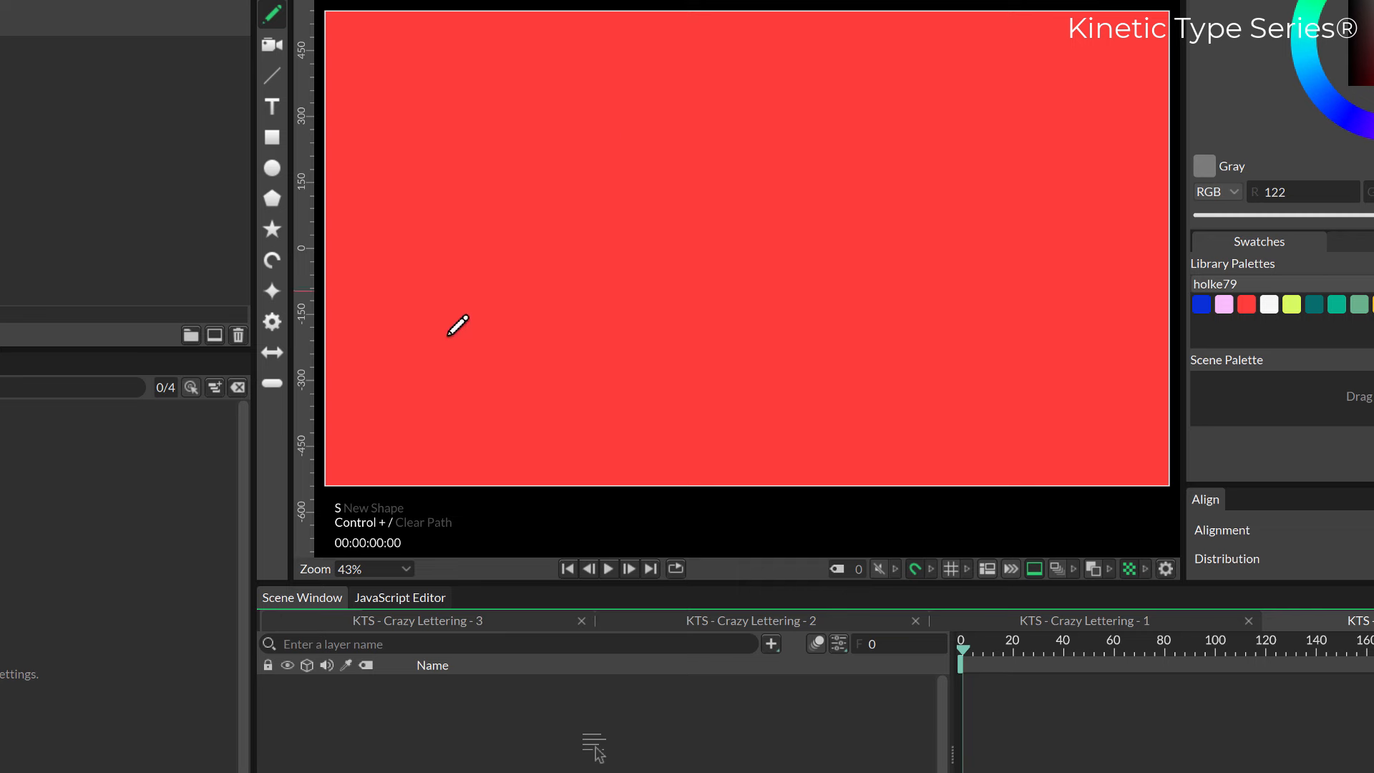
{"action": "mouse_move", "coordinate": [446, 339]}
{"action": "left_mouse_down"}
{"action": "mouse_move", "coordinate": [583, 280]}
{"action": "mouse_move", "coordinate": [608, 152]}
{"action": "mouse_move", "coordinate": [514, 304]}
{"action": "left_mouse_up"}
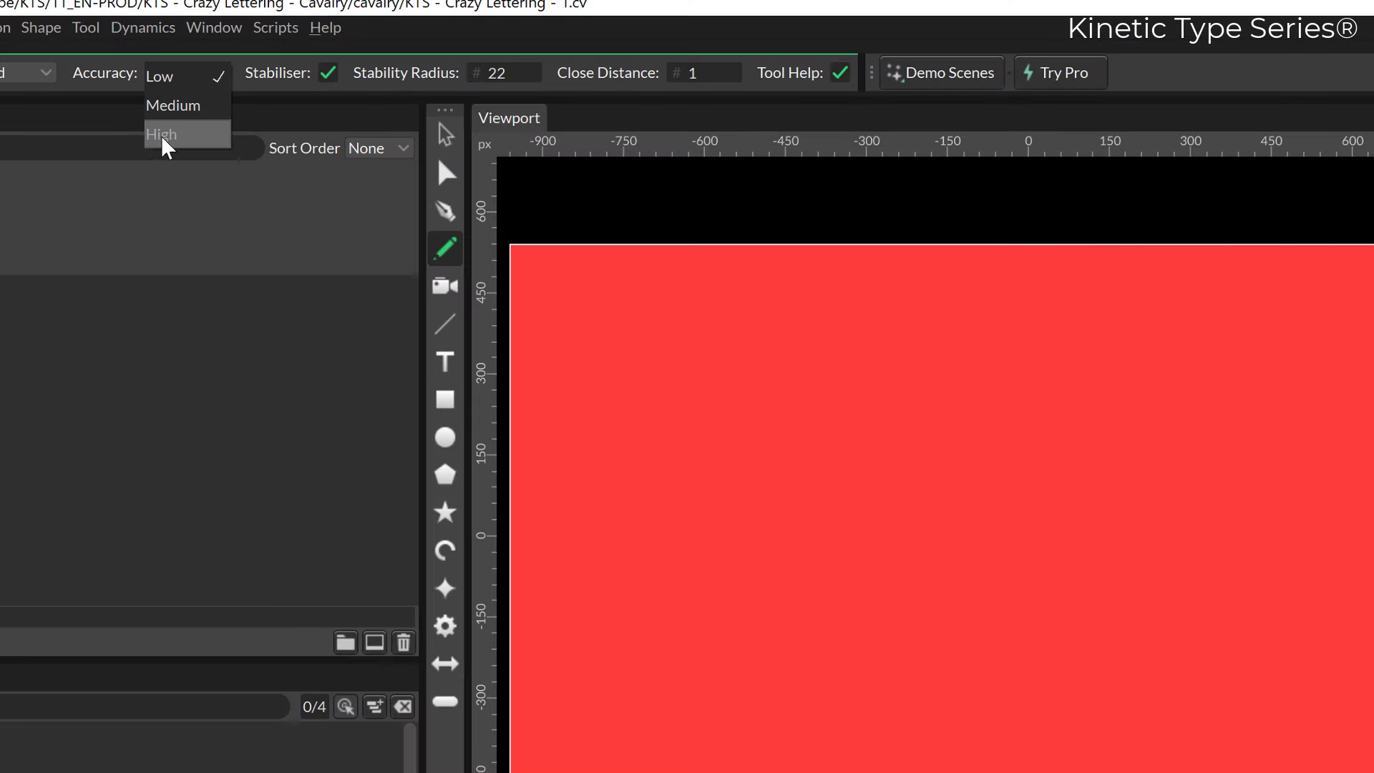
Set the pencil accuracy to High and the stability radius to 20.
{"action": "left_click", "coordinate": [162, 141]}
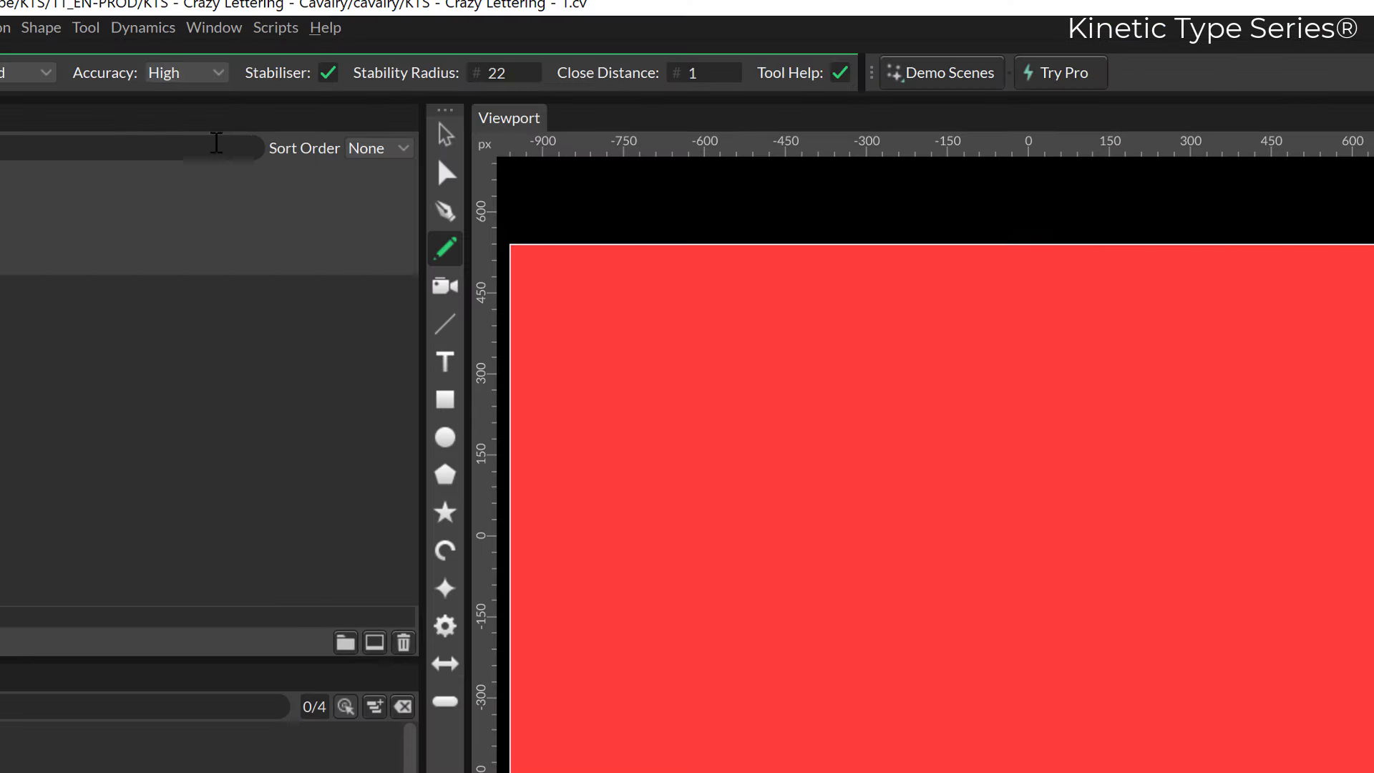
{"action": "double_click", "coordinate": [496, 77]}
{"action": "type", "text": "1"}
{"action": "key", "text": "BackSpace"}
{"action": "type", "text": "20"}
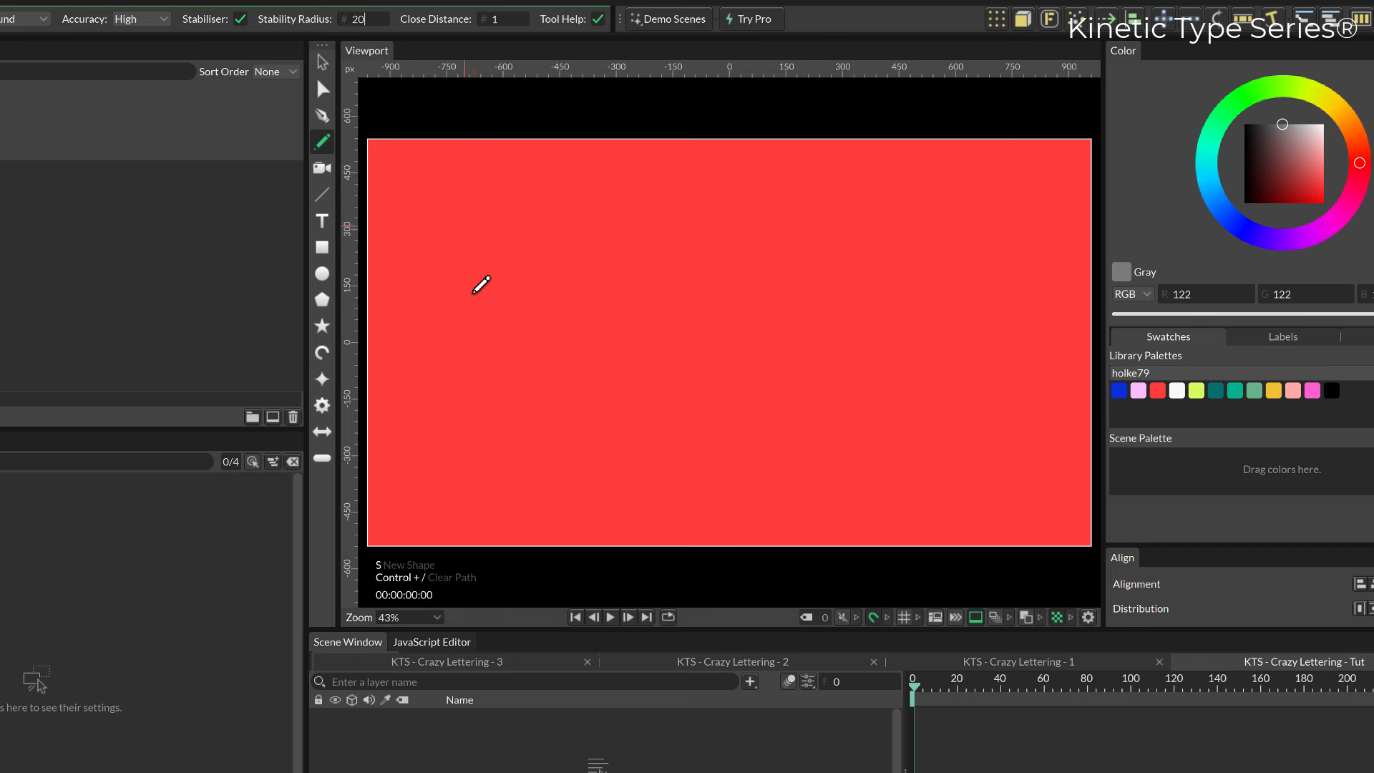
{"action": "left_click", "coordinate": [540, 740]}
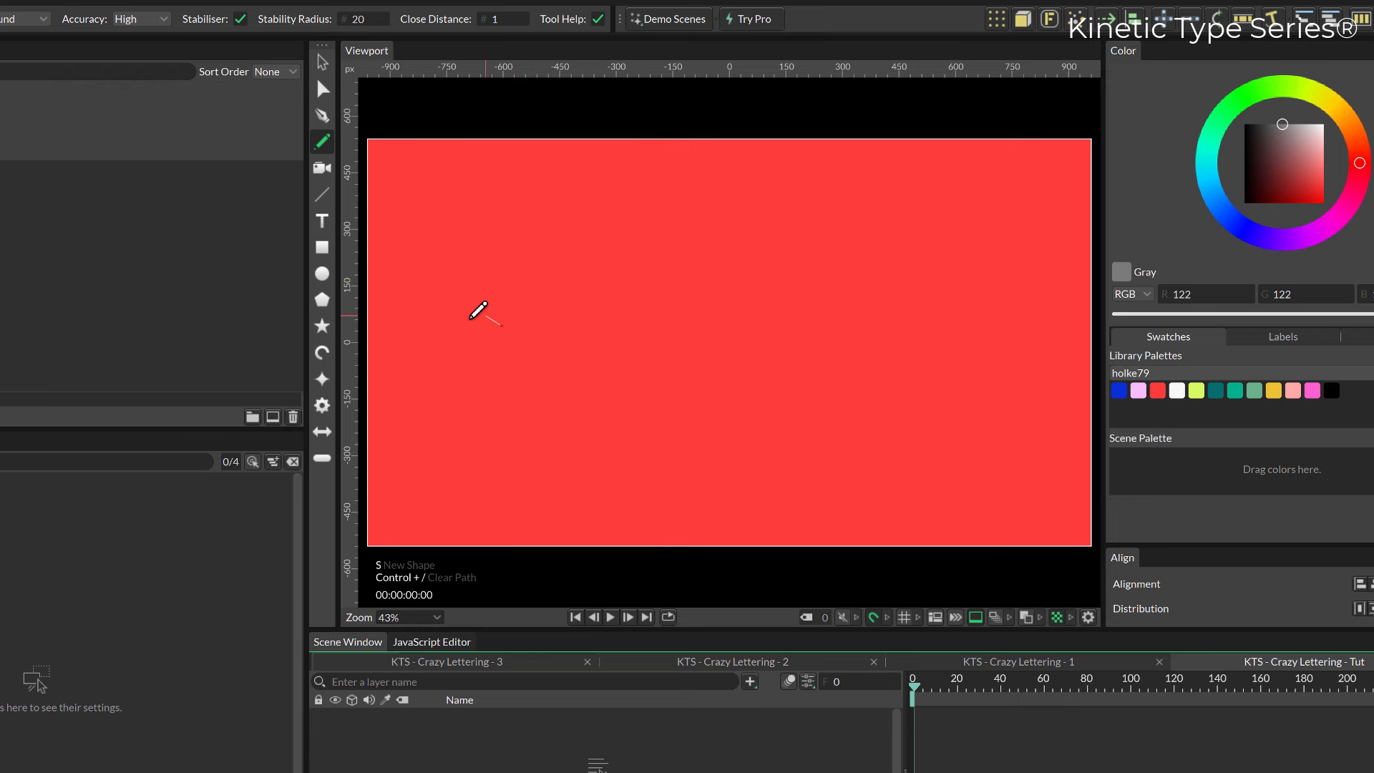
Draw a large script letter A in the left half of the canvas and set its stroke width to 93.8.
{"action": "mouse_move", "coordinate": [501, 326]}
{"action": "left_mouse_down"}
{"action": "mouse_move", "coordinate": [471, 435]}
{"action": "mouse_move", "coordinate": [598, 209]}
{"action": "mouse_move", "coordinate": [643, 366]}
{"action": "mouse_move", "coordinate": [601, 315]}
{"action": "mouse_move", "coordinate": [516, 275]}
{"action": "left_mouse_up"}
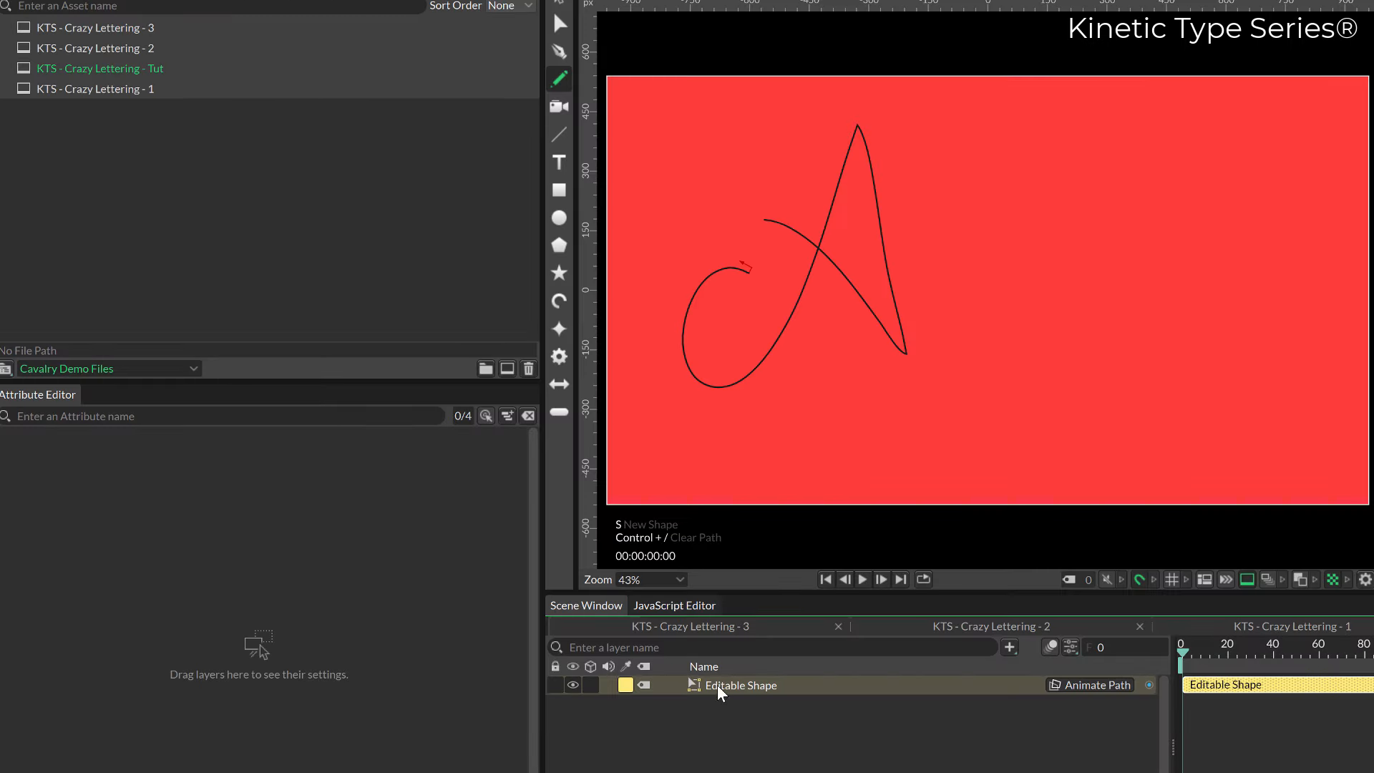
{"action": "left_click", "coordinate": [724, 688]}
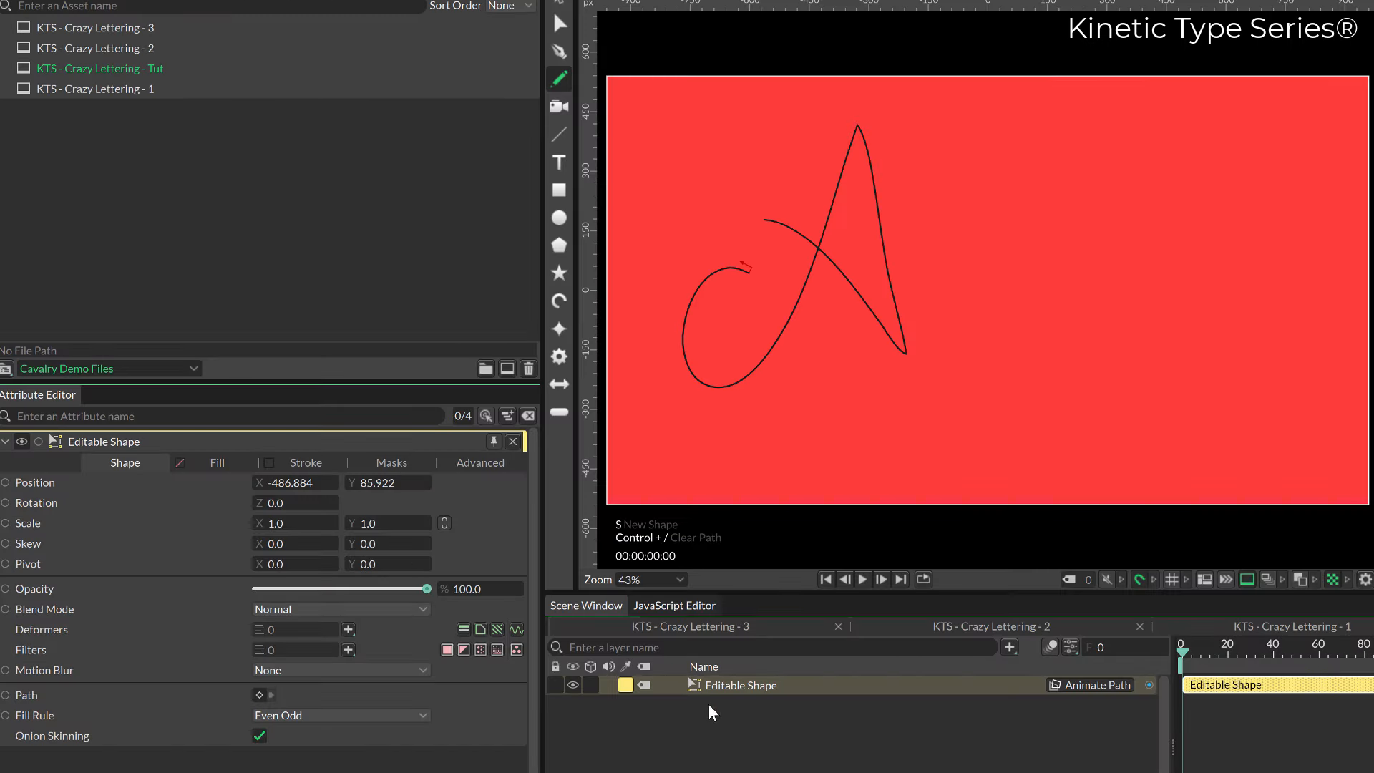
{"action": "left_click", "coordinate": [305, 463]}
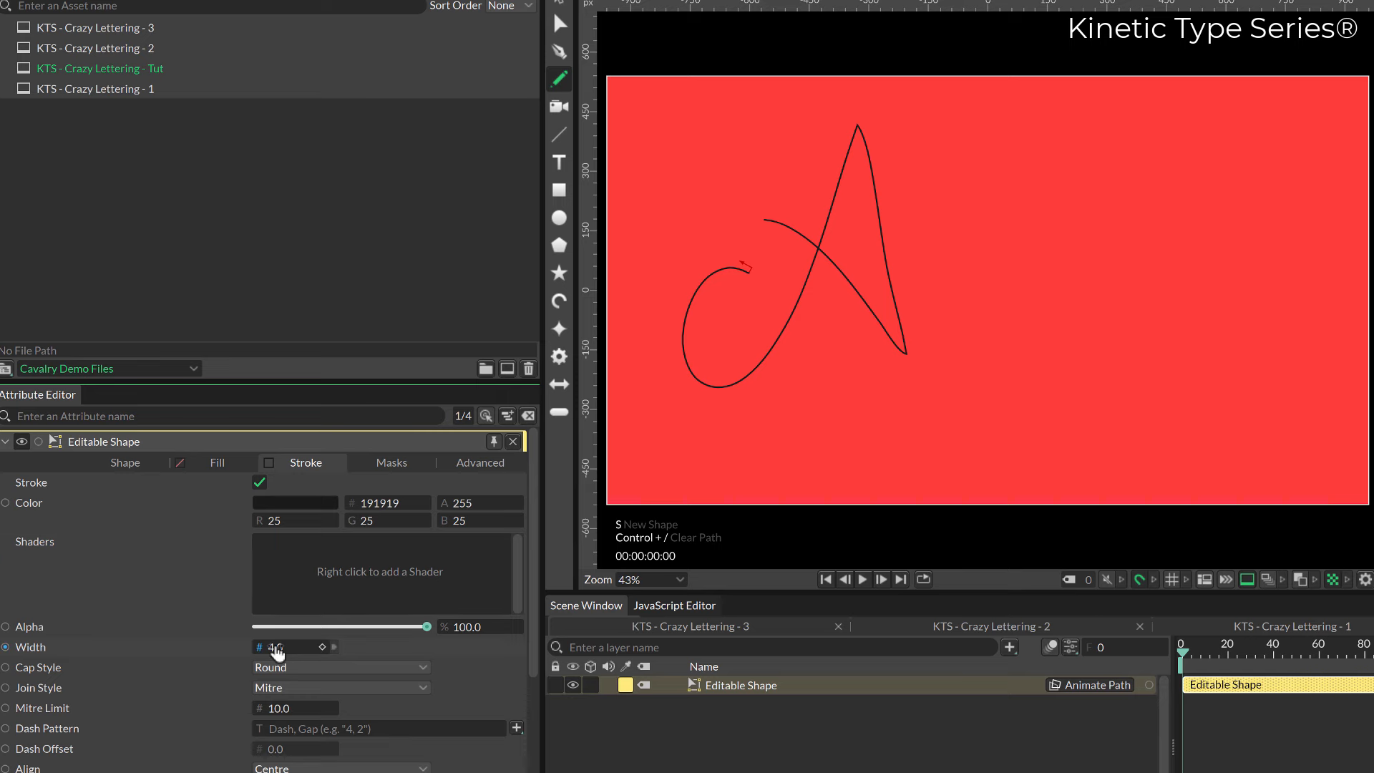
{"action": "left_click_drag", "start_coordinate": [277, 651], "coordinate": [456, 651]}
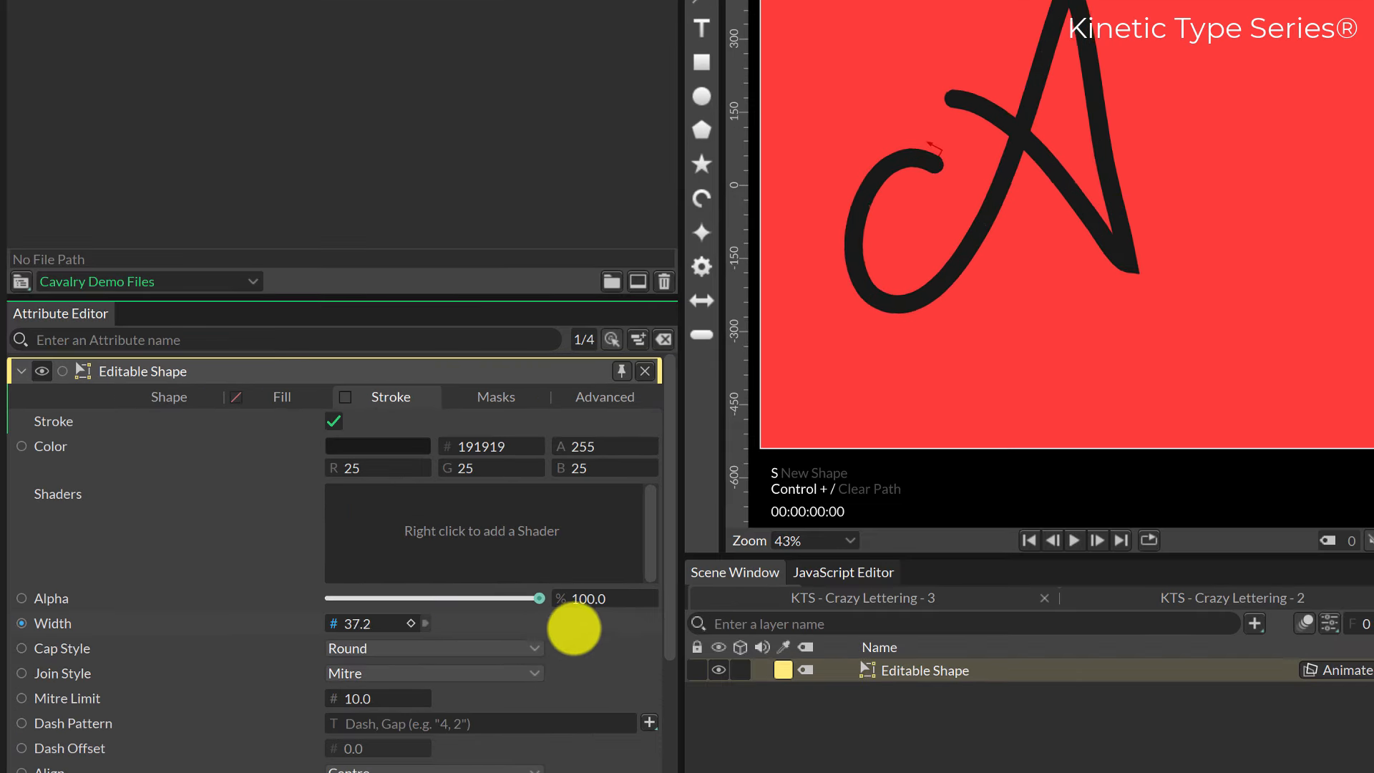
{"action": "left_click_drag", "start_coordinate": [574, 629], "coordinate": [887, 640]}
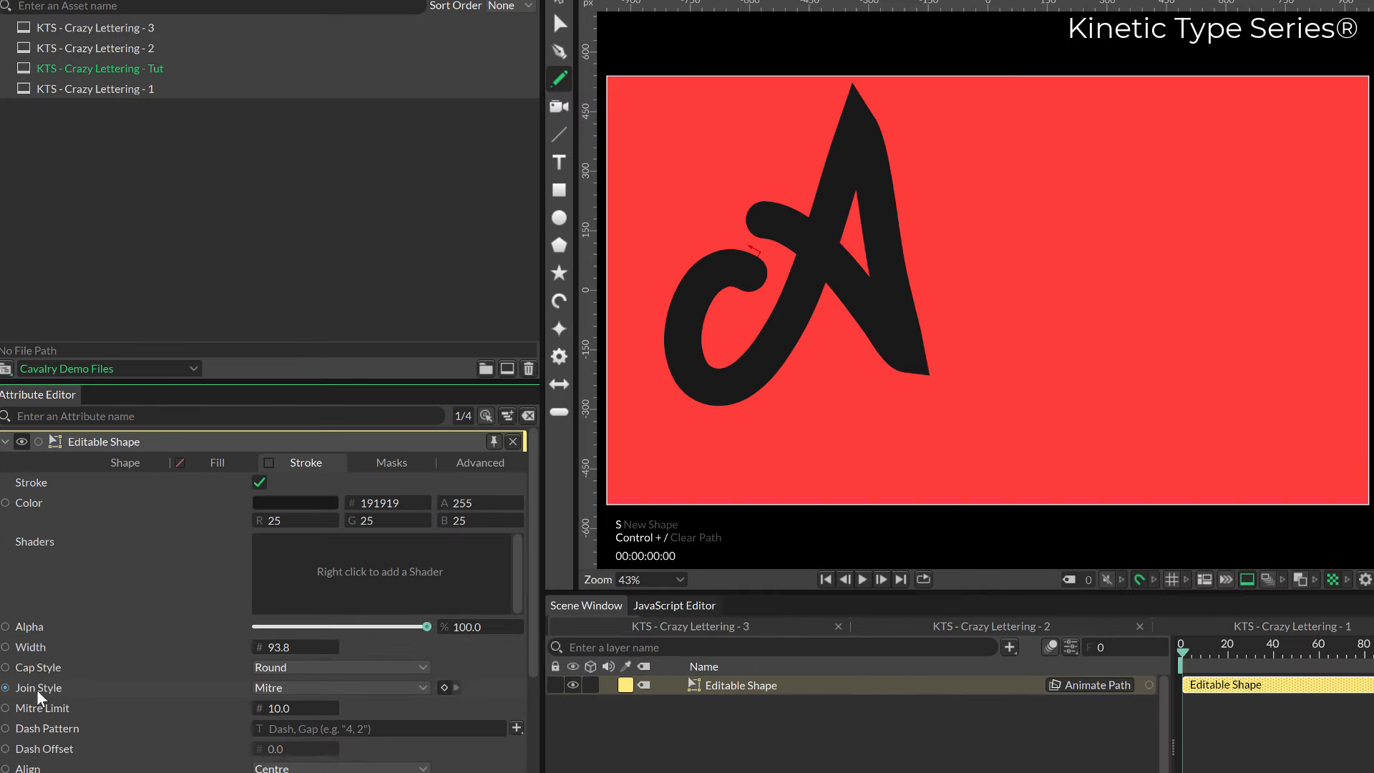
Set the letter's stroke join style to Round and its stroke width to 105.6.
{"action": "left_click", "coordinate": [290, 689]}
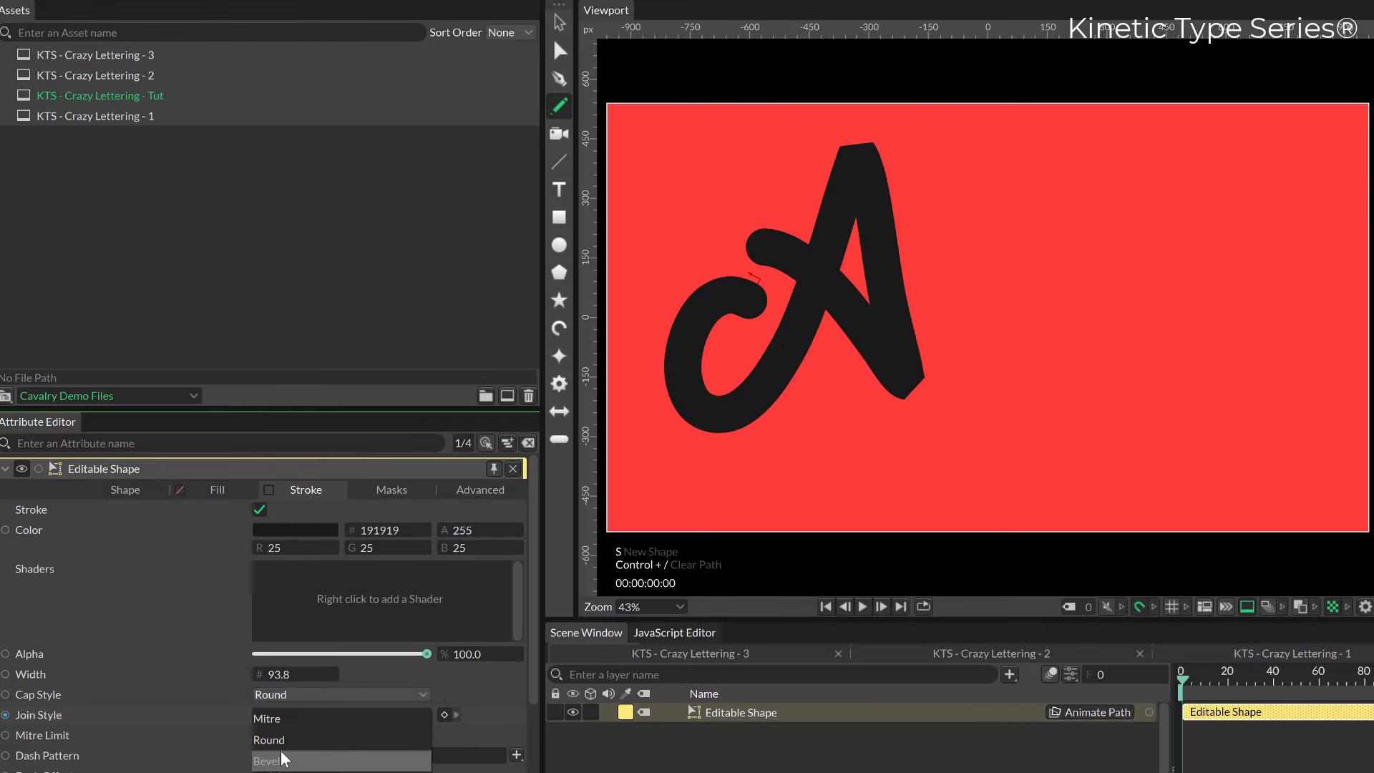
{"action": "left_click", "coordinate": [277, 744]}
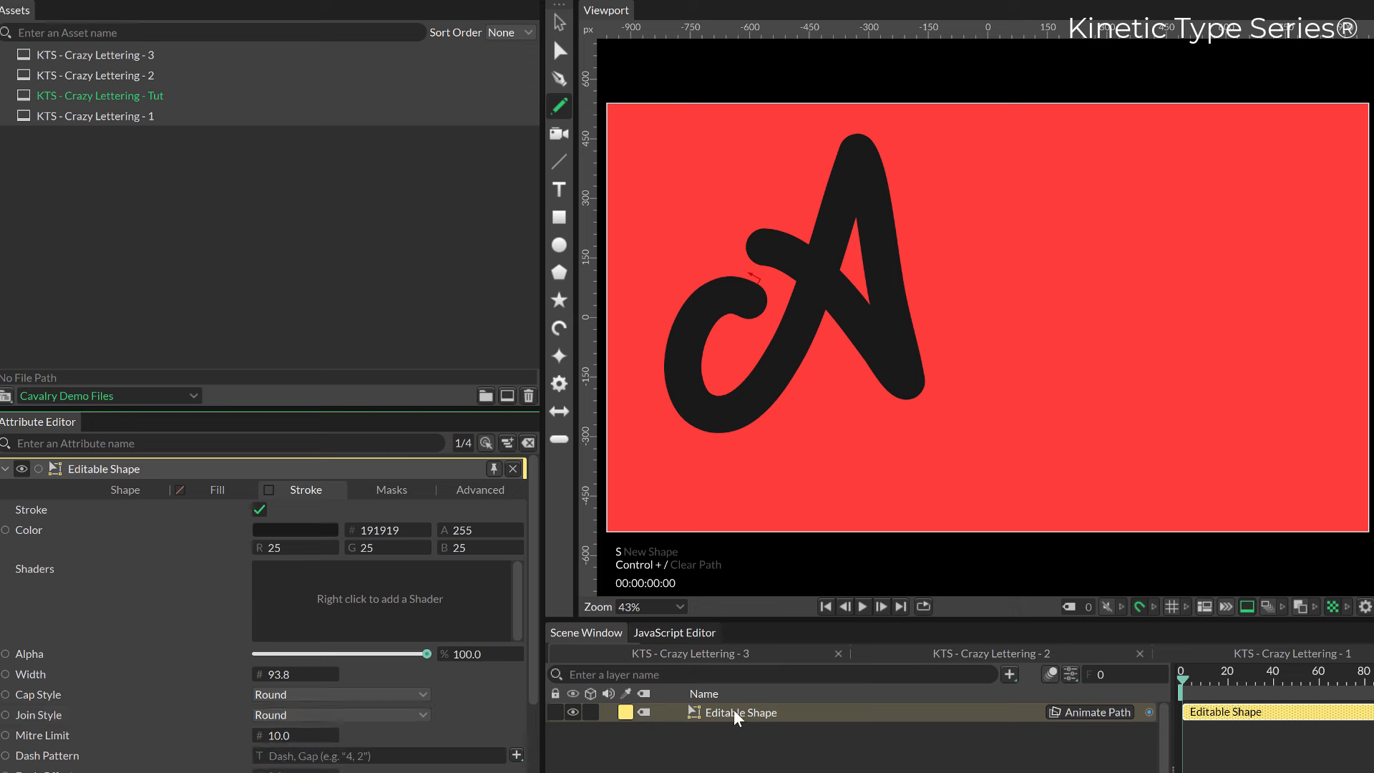
{"action": "left_click_drag", "start_coordinate": [270, 676], "coordinate": [280, 676]}
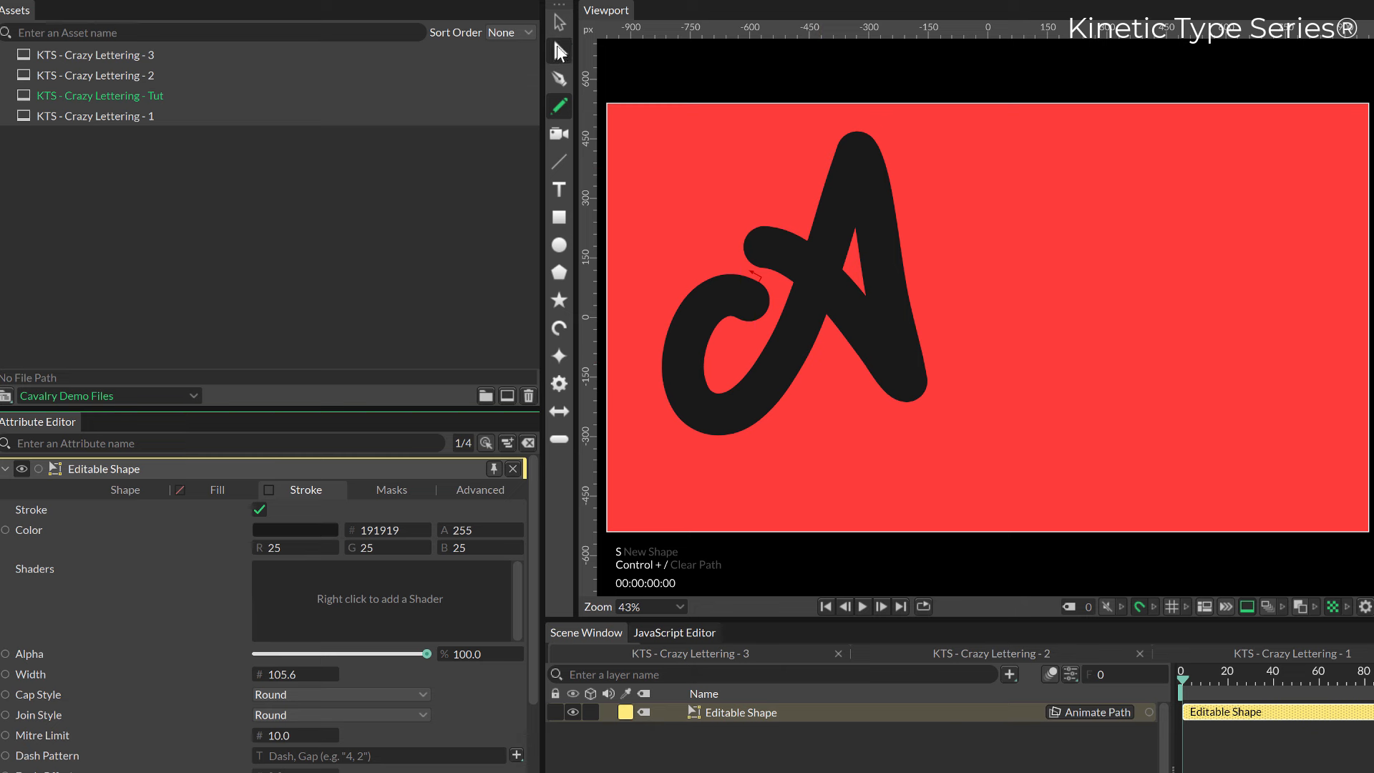
Select the path points at the foot of the A's right leg and move them slightly downward.
{"action": "left_click", "coordinate": [556, 50]}
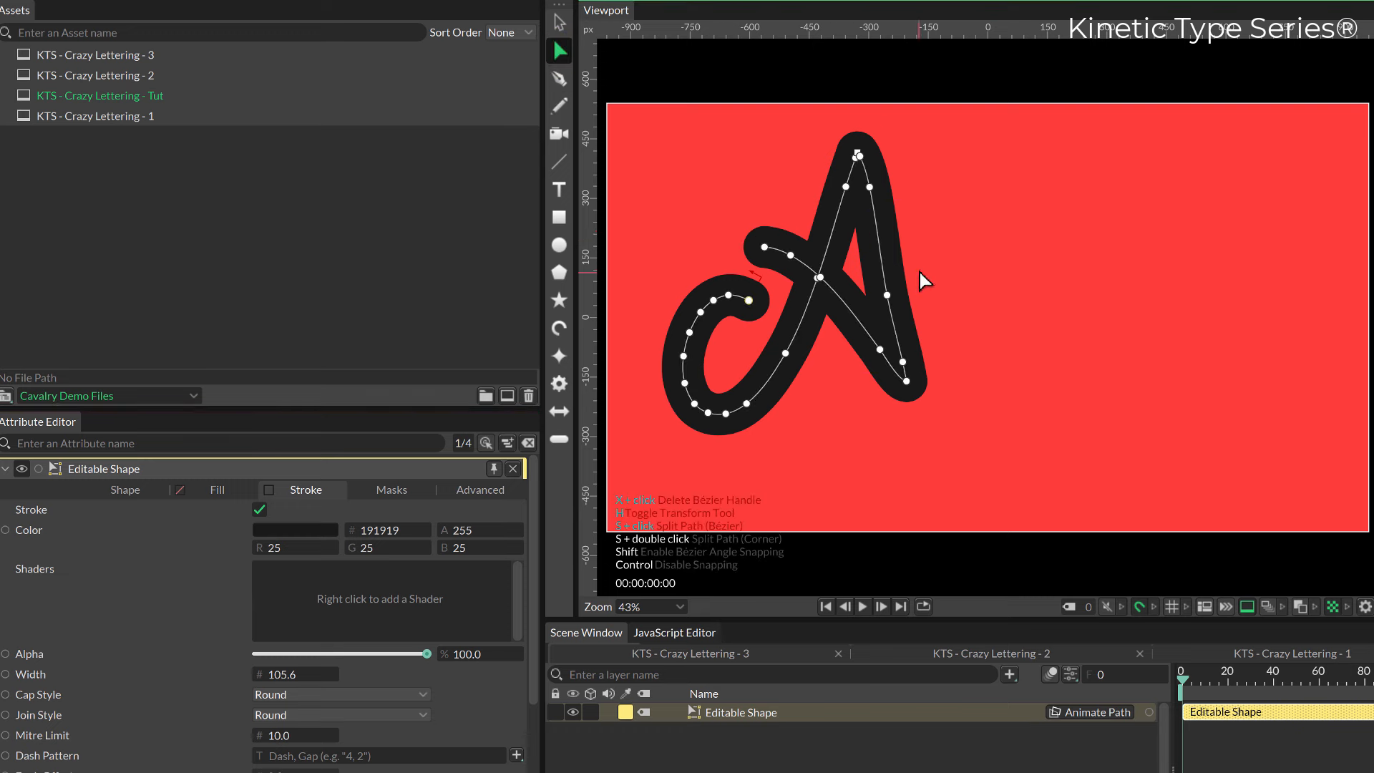
{"action": "left_click", "coordinate": [887, 295]}
{"action": "left_click", "coordinate": [945, 333]}
{"action": "left_click_drag", "start_coordinate": [958, 330], "coordinate": [853, 419]}
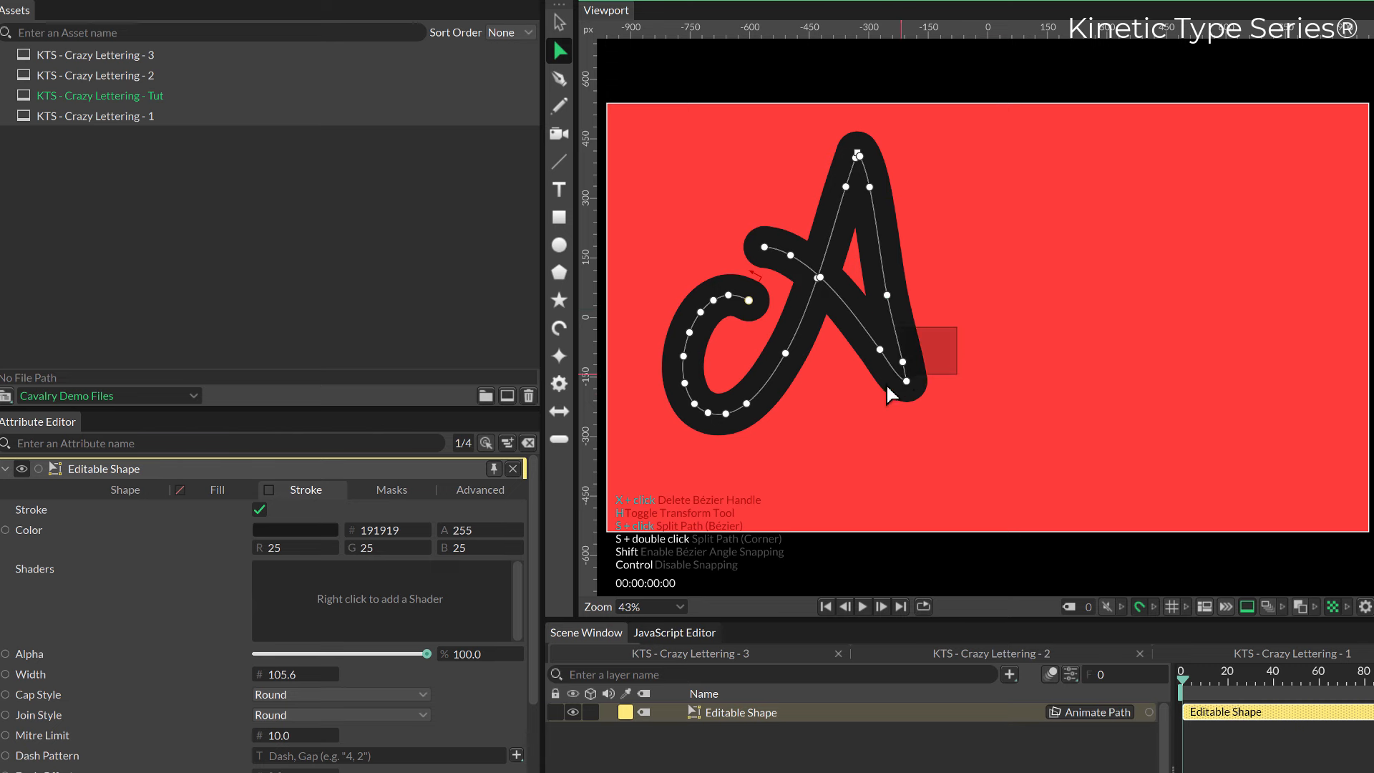
{"action": "left_click_drag", "start_coordinate": [642, 673], "coordinate": [642, 669]}
{"action": "left_click_drag", "start_coordinate": [859, 493], "coordinate": [650, 660]}
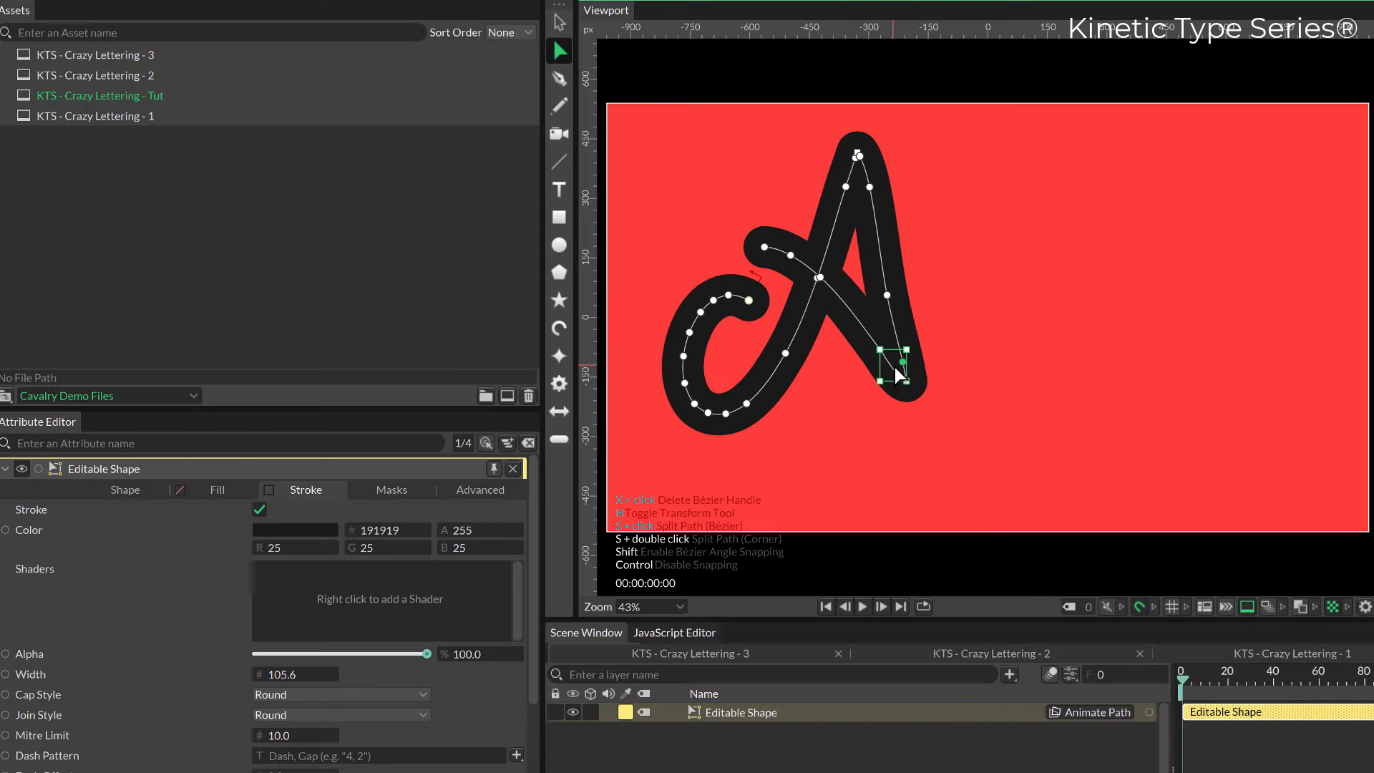
{"action": "left_click_drag", "start_coordinate": [895, 368], "coordinate": [896, 385]}
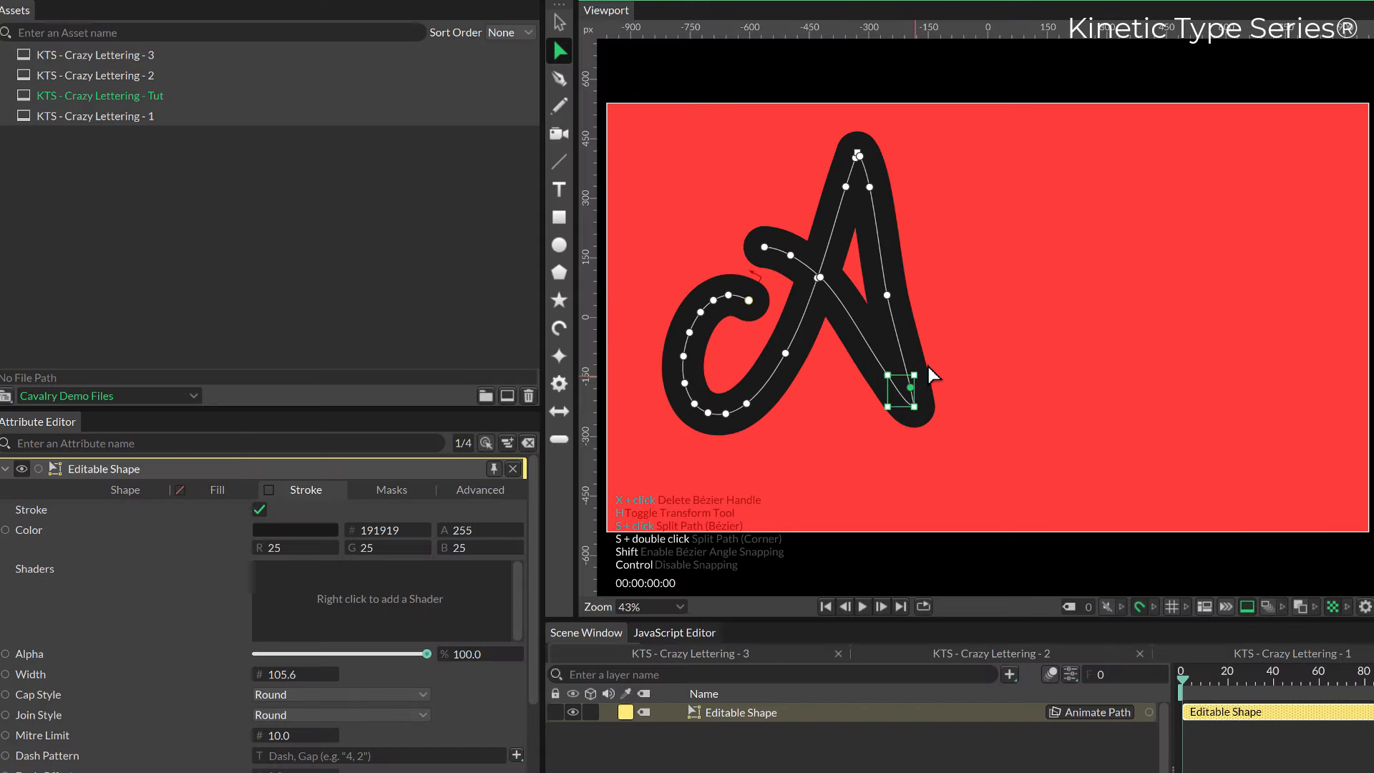
{"action": "mouse_move", "coordinate": [888, 403]}
{"action": "left_mouse_down"}
{"action": "mouse_move", "coordinate": [867, 411]}
{"action": "mouse_move", "coordinate": [894, 404]}
{"action": "mouse_move", "coordinate": [880, 411]}
{"action": "left_mouse_up"}
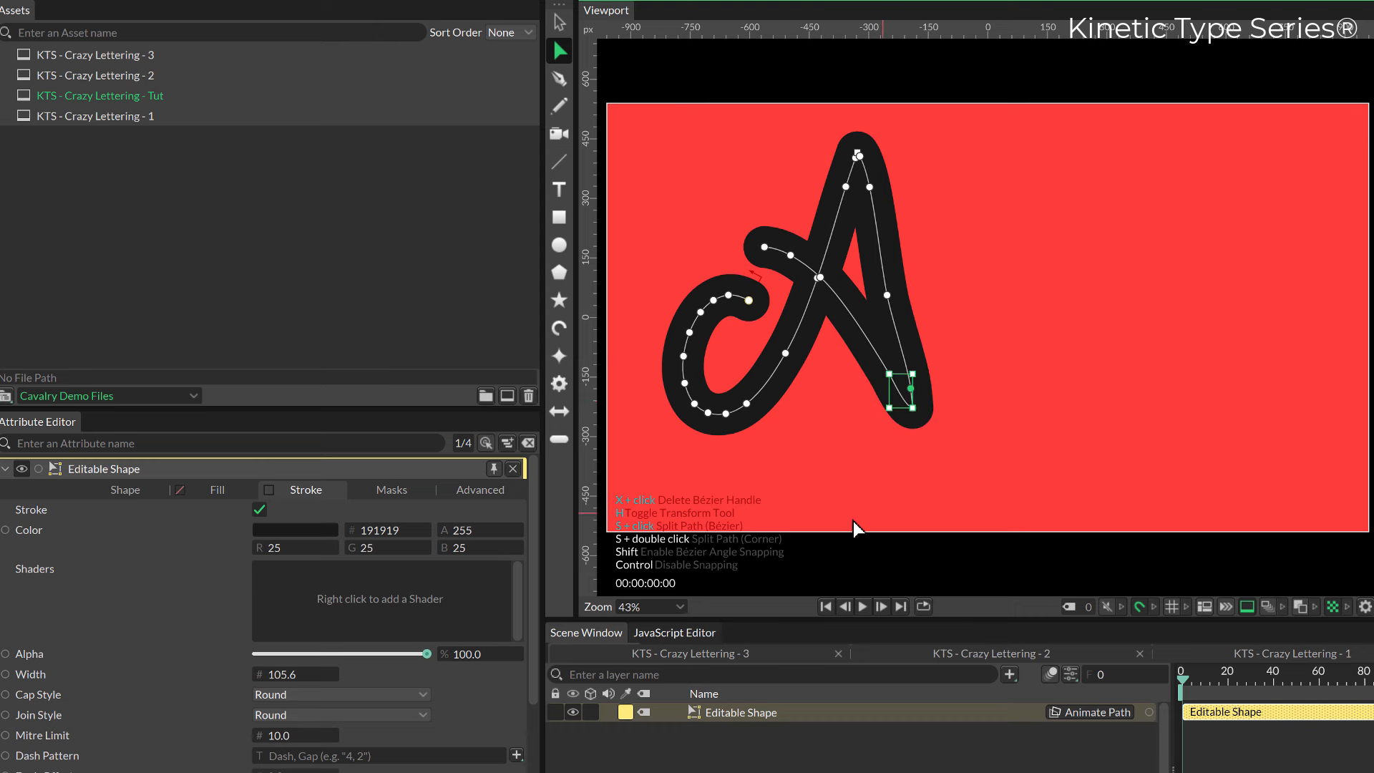
Move the crossbar's end point slightly to the left and add a new point on the upper part of the A's right leg.
{"action": "left_click", "coordinate": [806, 211]}
{"action": "left_click_drag", "start_coordinate": [765, 247], "coordinate": [752, 247]}
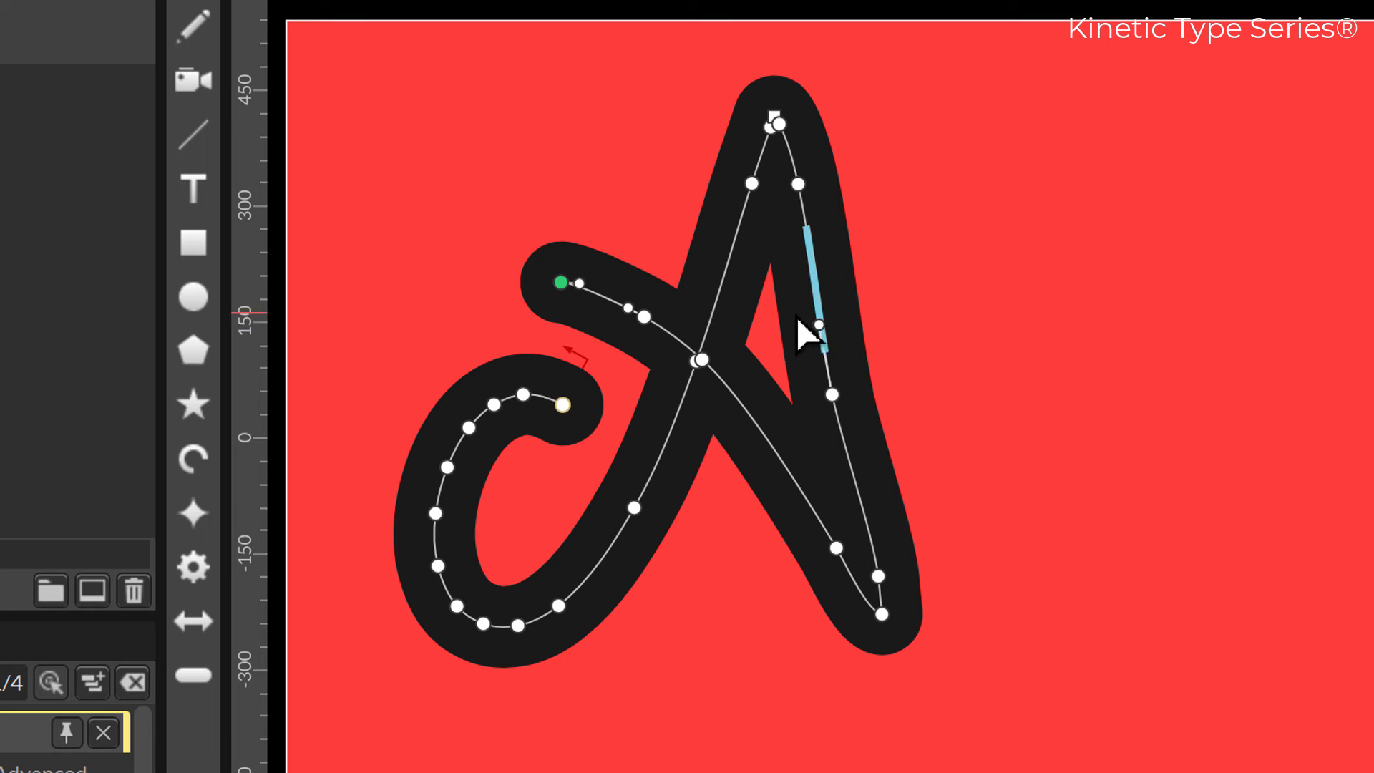
{"action": "left_click", "coordinate": [806, 295]}
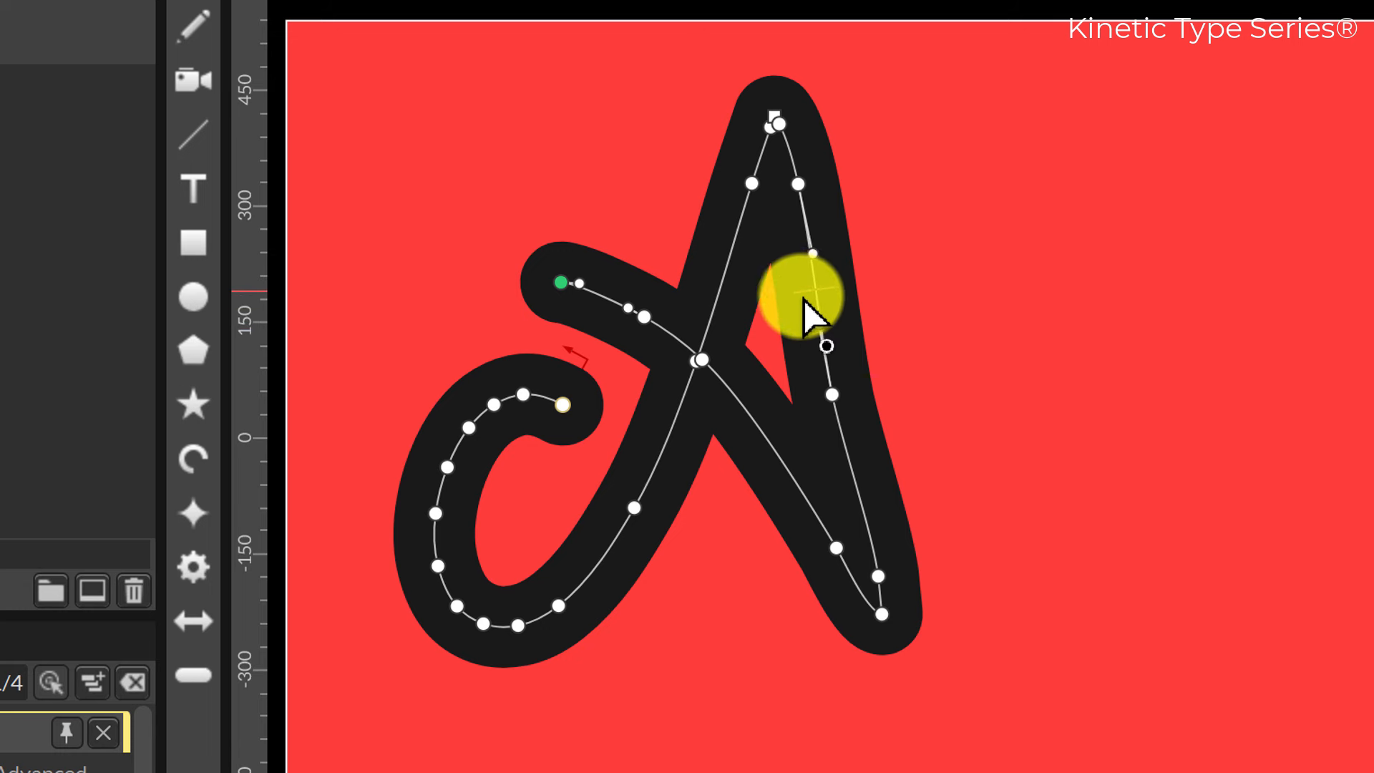
{"action": "left_click", "coordinate": [806, 294], "text": "alt"}
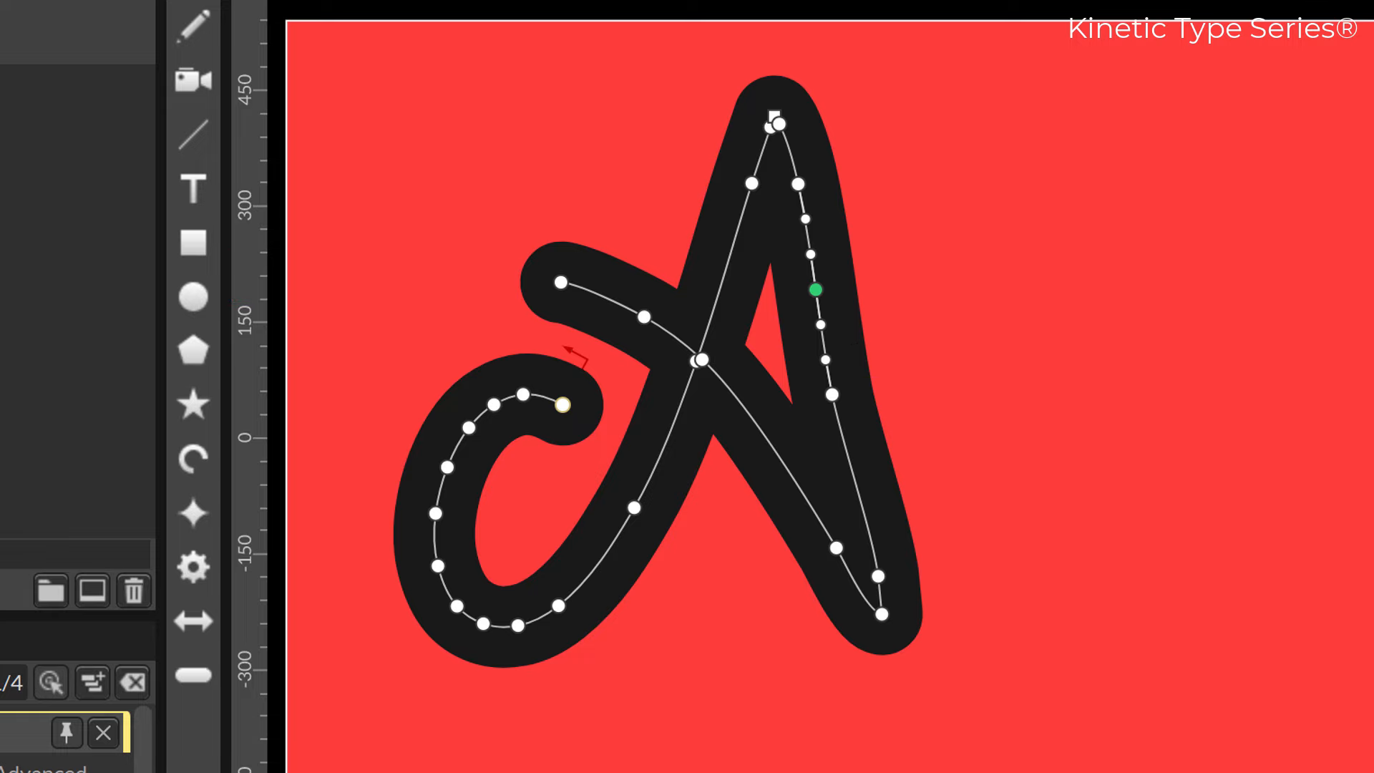
{"action": "left_click", "coordinate": [507, 757]}
{"action": "left_click", "coordinate": [503, 729]}
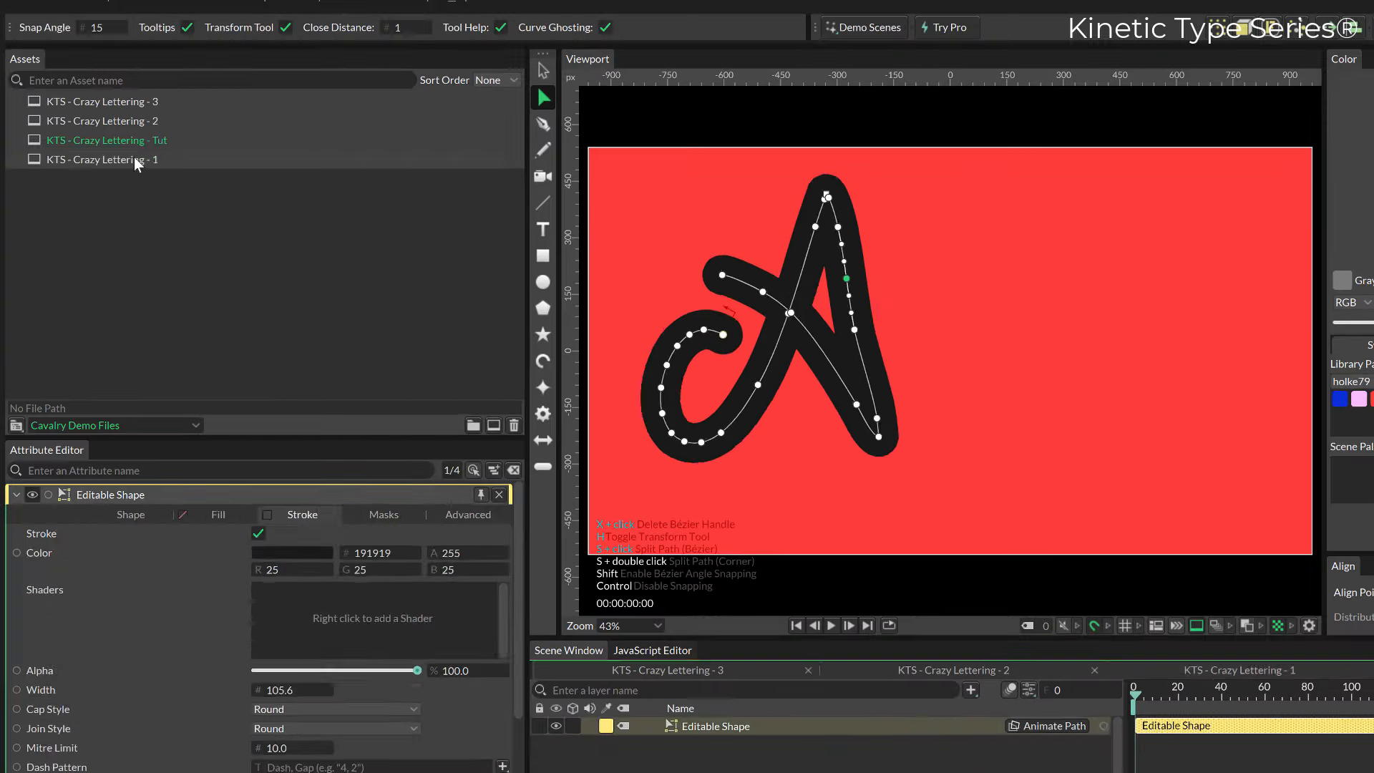
Open the KTS - Crazy Lettering - 1 composition and select the slanted stroke crossing the upper end of the letter C.
{"action": "double_click", "coordinate": [135, 158]}
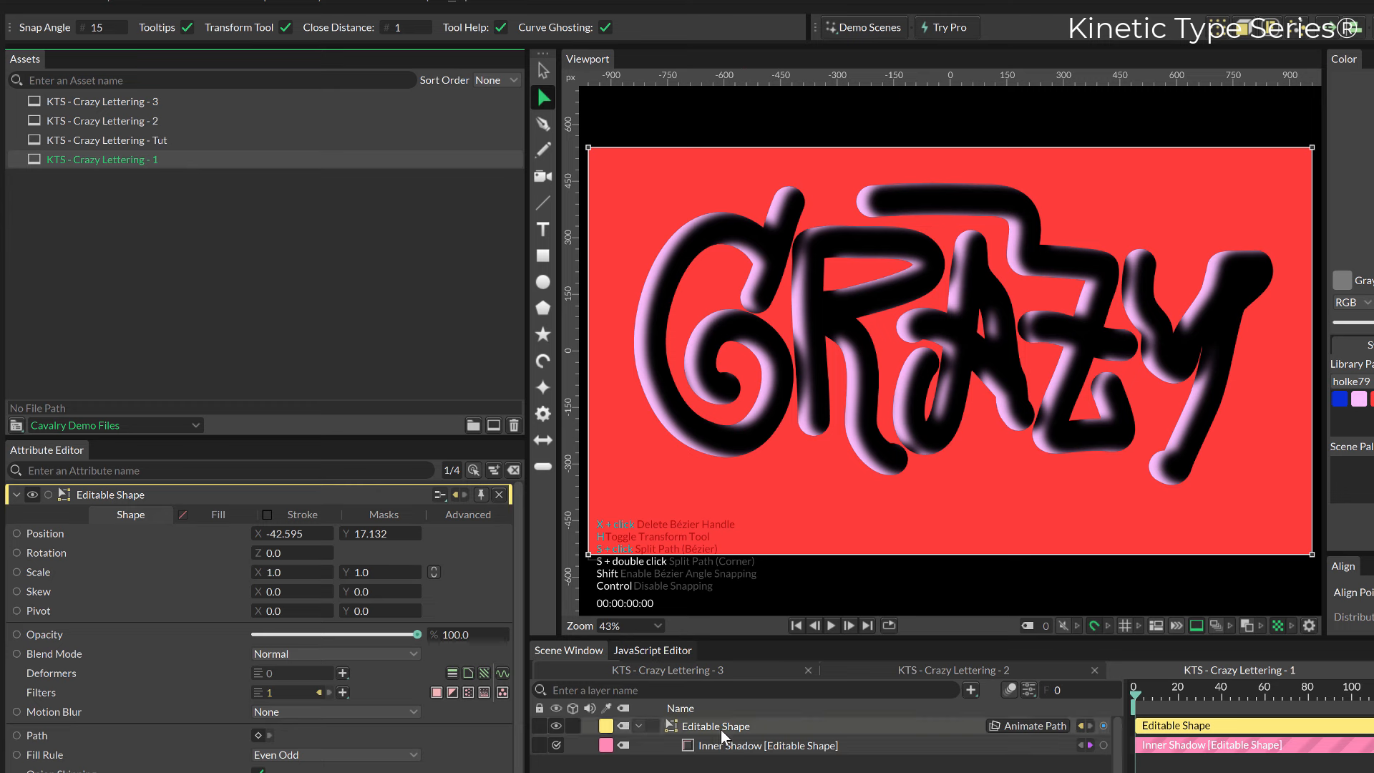
{"action": "left_click", "coordinate": [773, 252]}
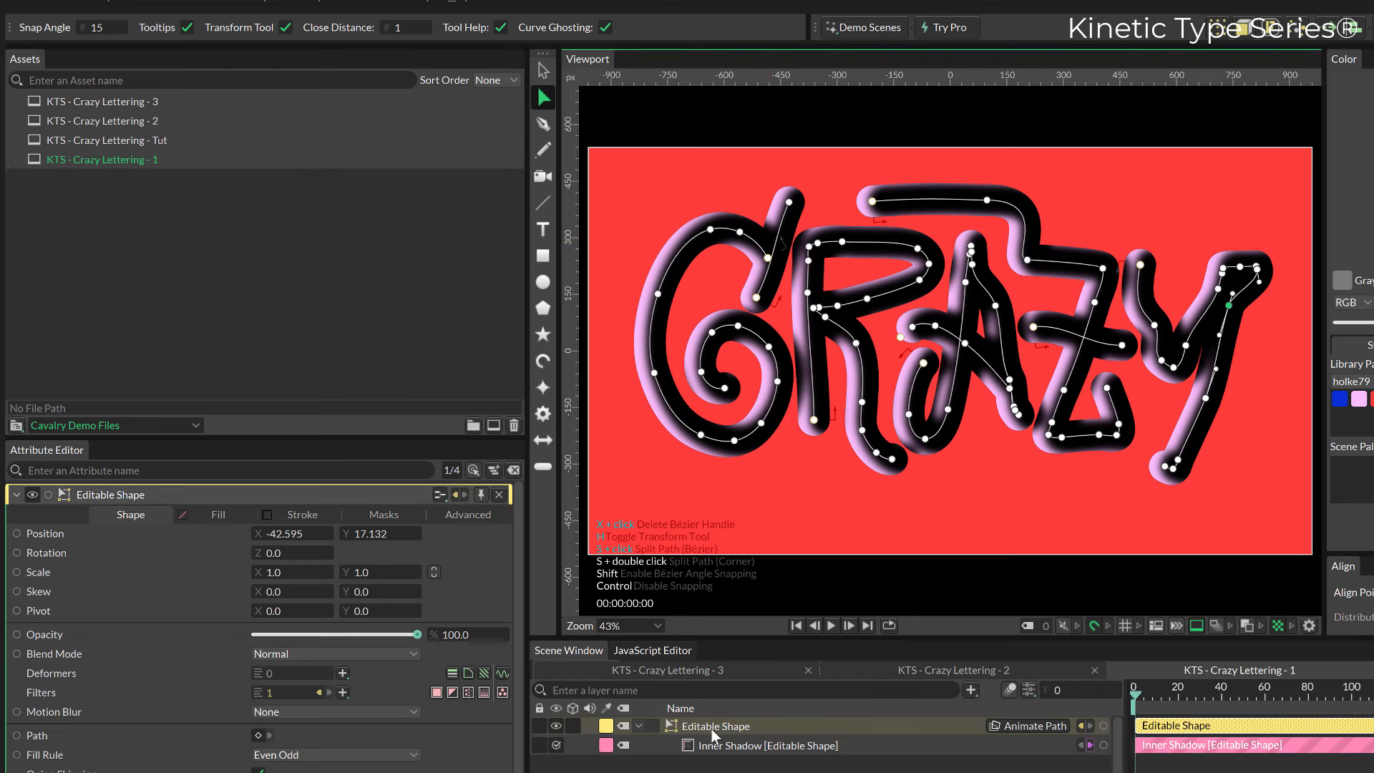
{"action": "left_click", "coordinate": [790, 205]}
{"action": "double_click", "coordinate": [790, 204]}
{"action": "left_click_drag", "start_coordinate": [789, 203], "coordinate": [791, 202]}
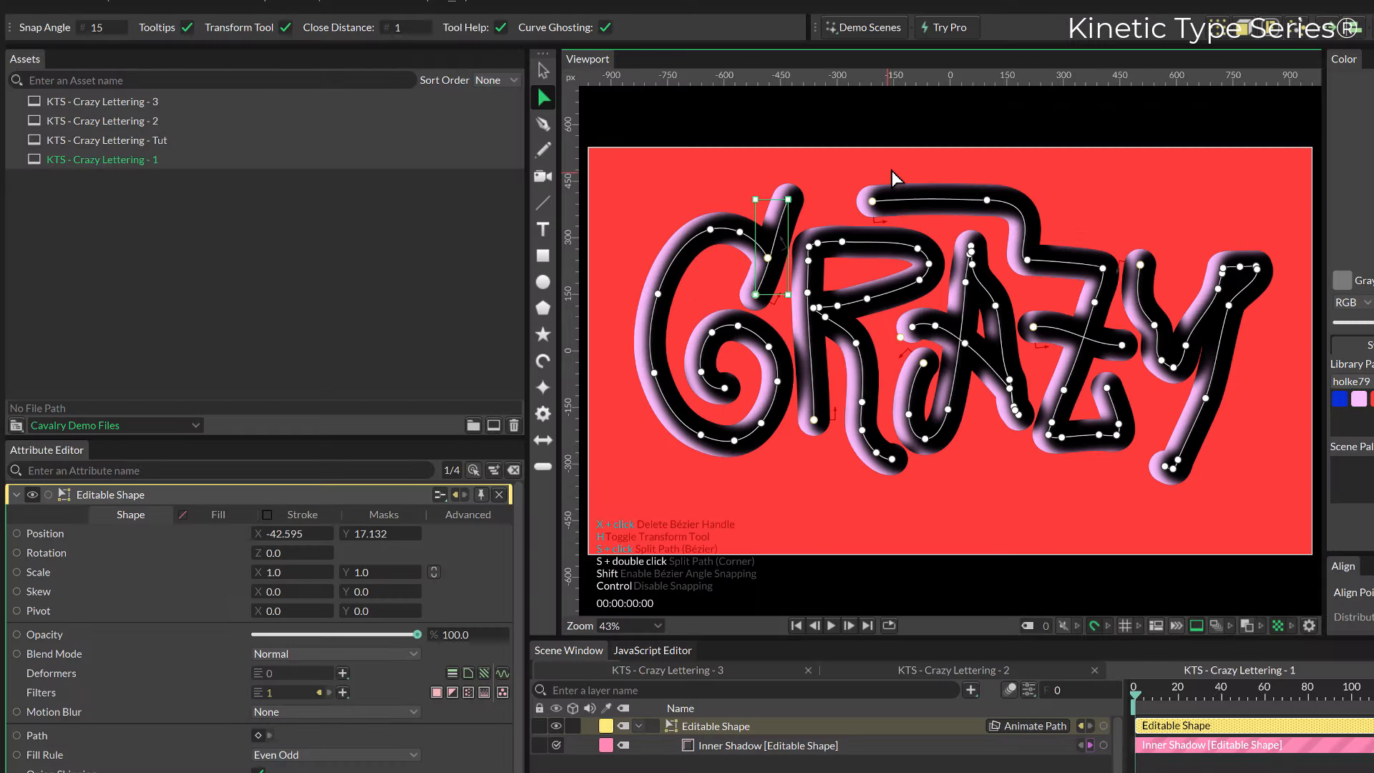
Extend the Z's long top bar to the left and shift its lower corner point slightly left.
{"action": "mouse_move", "coordinate": [873, 201]}
{"action": "left_mouse_down"}
{"action": "mouse_move", "coordinate": [847, 199]}
{"action": "mouse_move", "coordinate": [892, 194]}
{"action": "mouse_move", "coordinate": [824, 201]}
{"action": "left_mouse_up"}
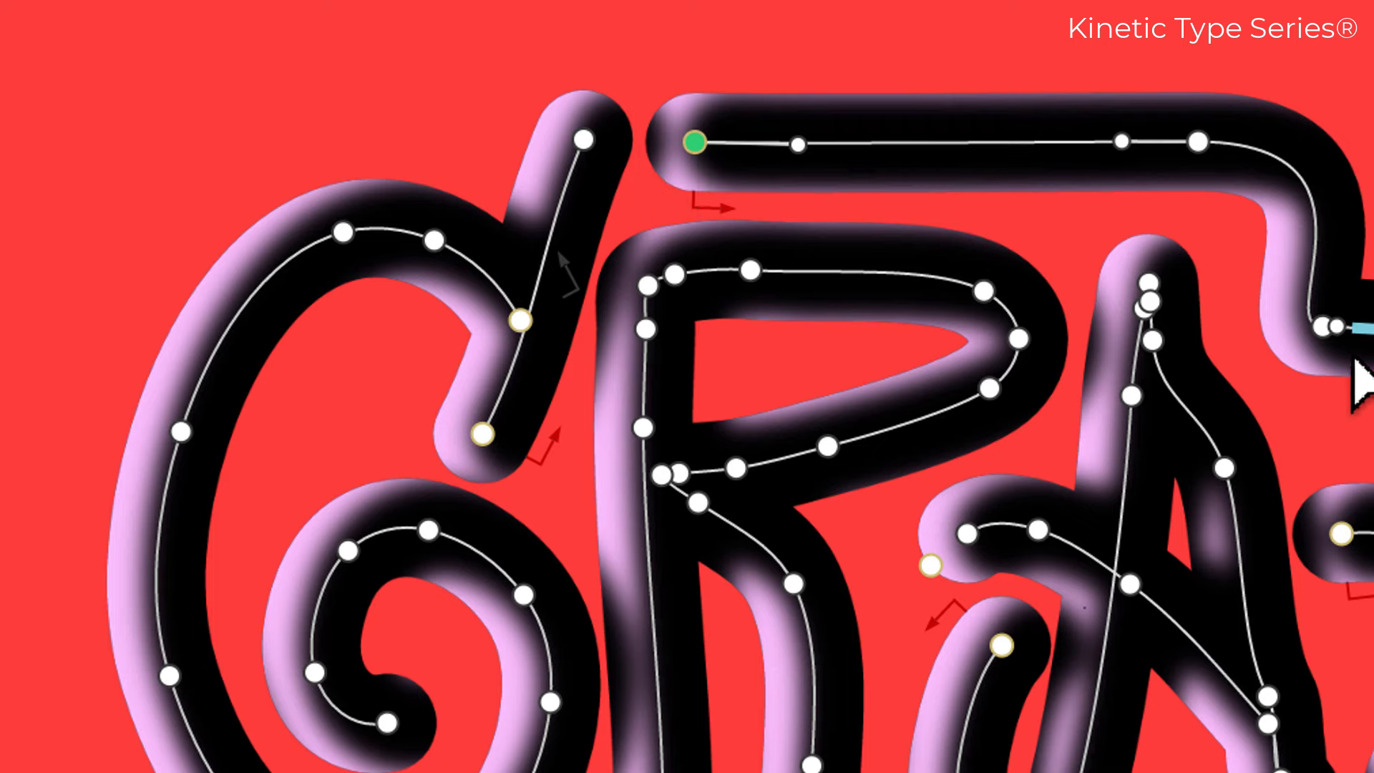
{"action": "left_click_drag", "start_coordinate": [1323, 326], "coordinate": [1284, 336]}
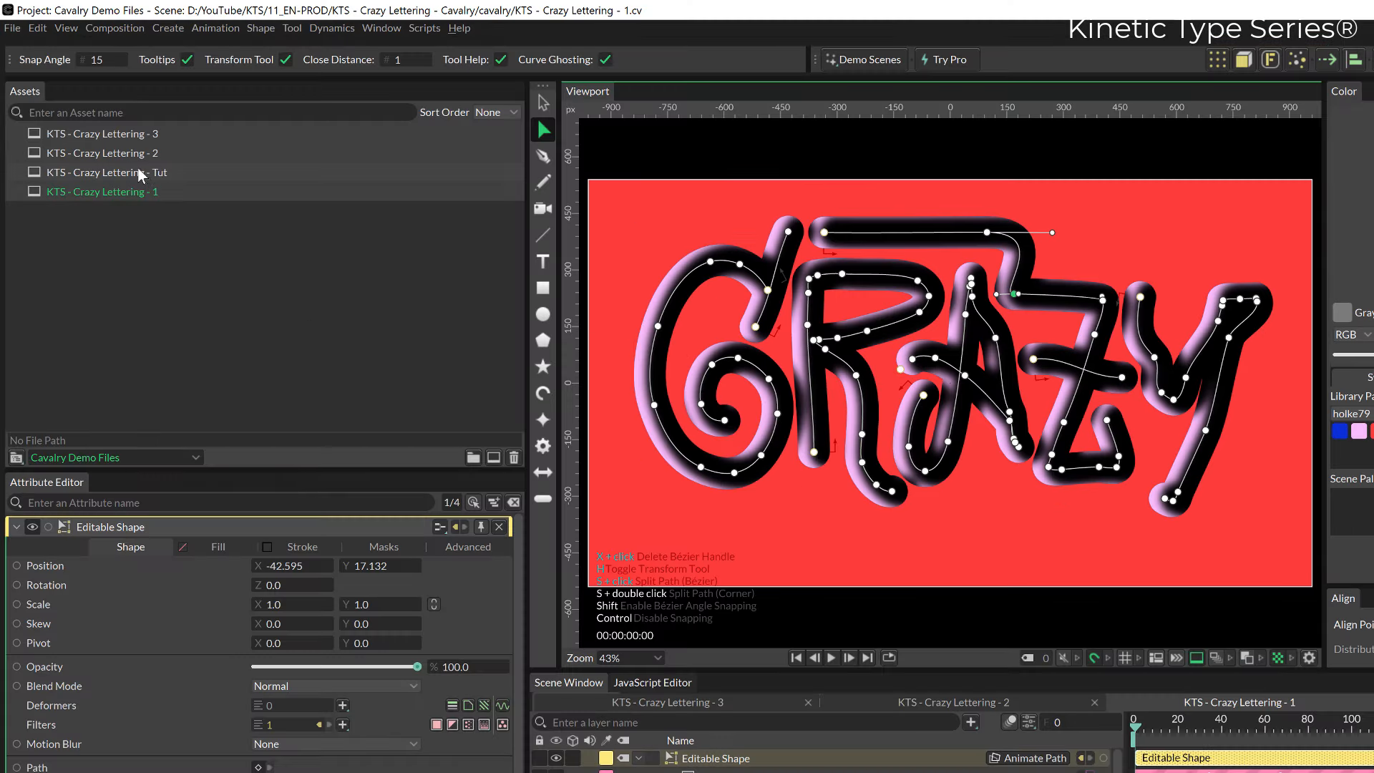
Return to the KTS - Crazy Lettering - Tut composition and apply an Inner Shadow filter to the letter A's shape.
{"action": "double_click", "coordinate": [141, 175]}
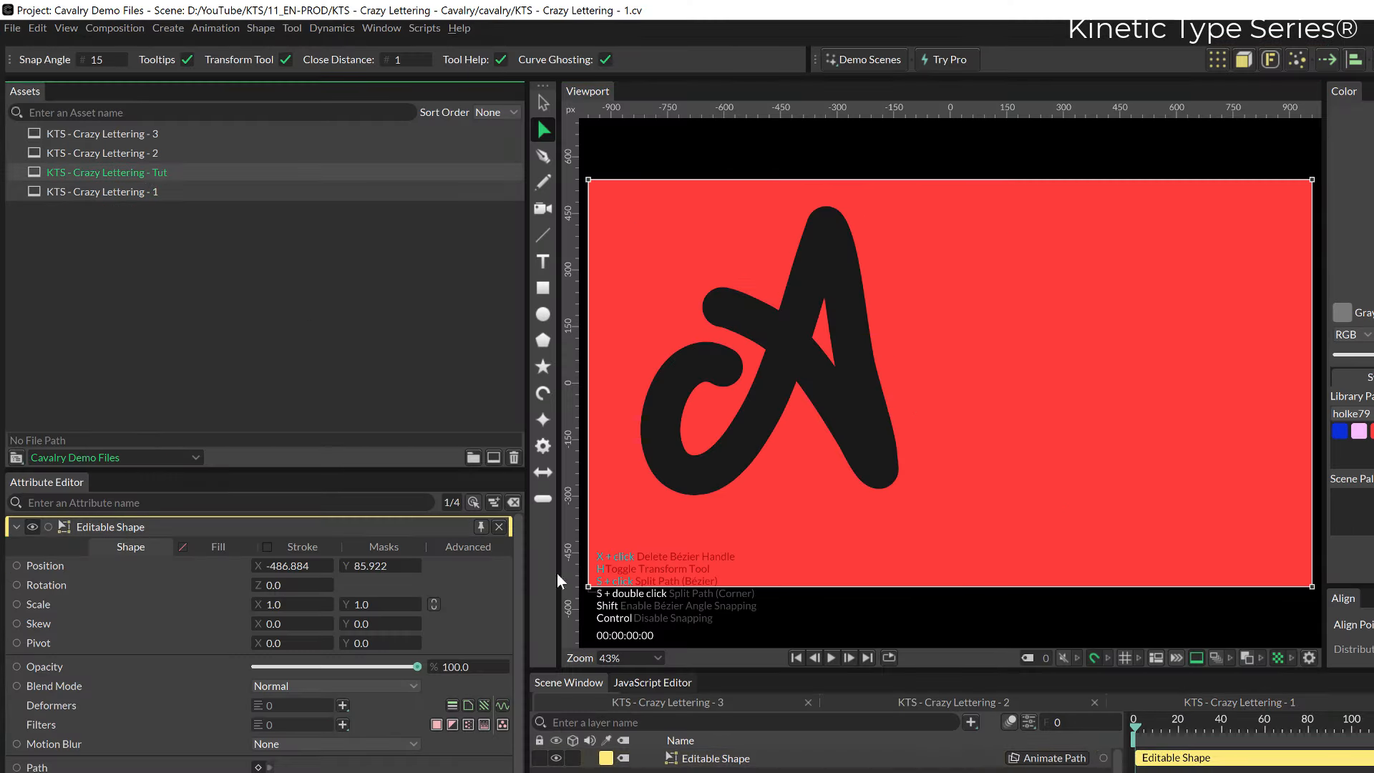
{"action": "left_click", "coordinate": [702, 760]}
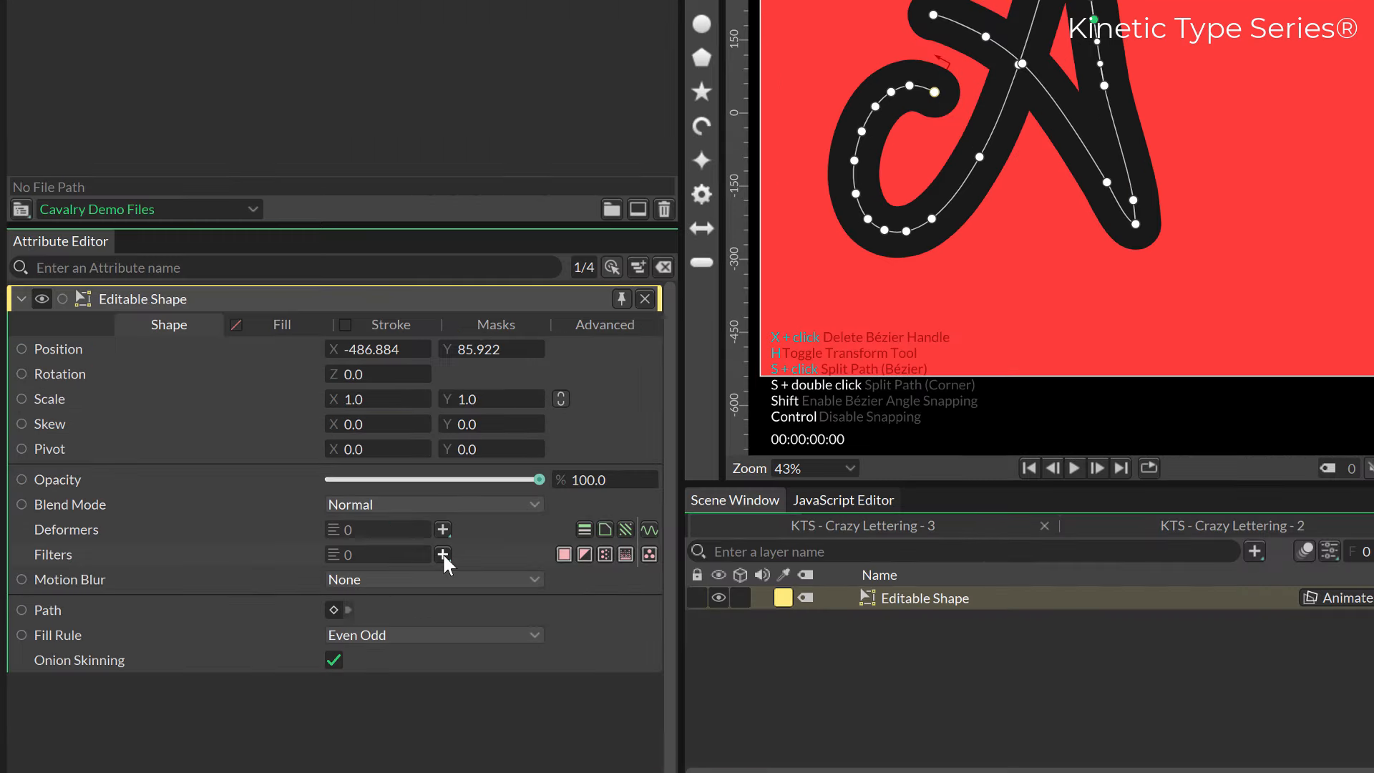
{"action": "left_click", "coordinate": [343, 725]}
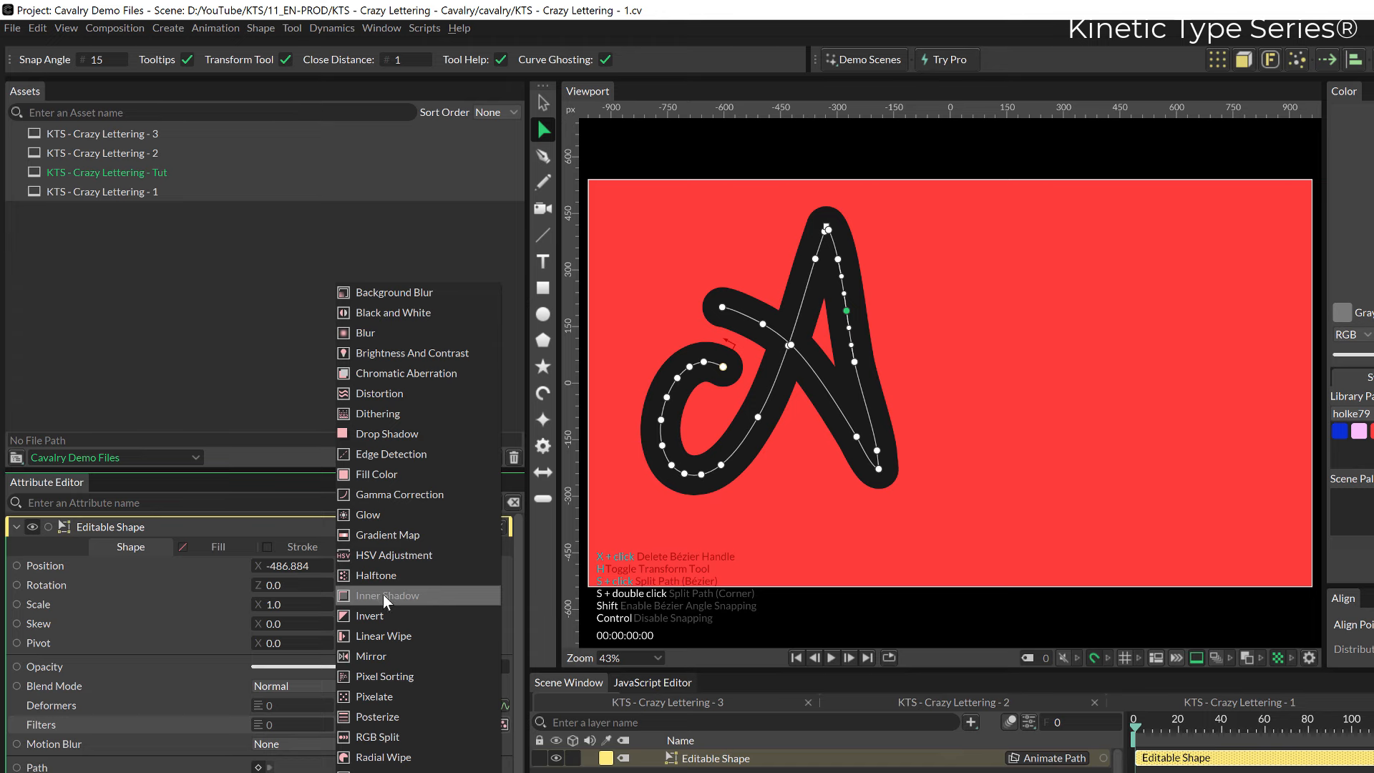
{"action": "left_click", "coordinate": [379, 597]}
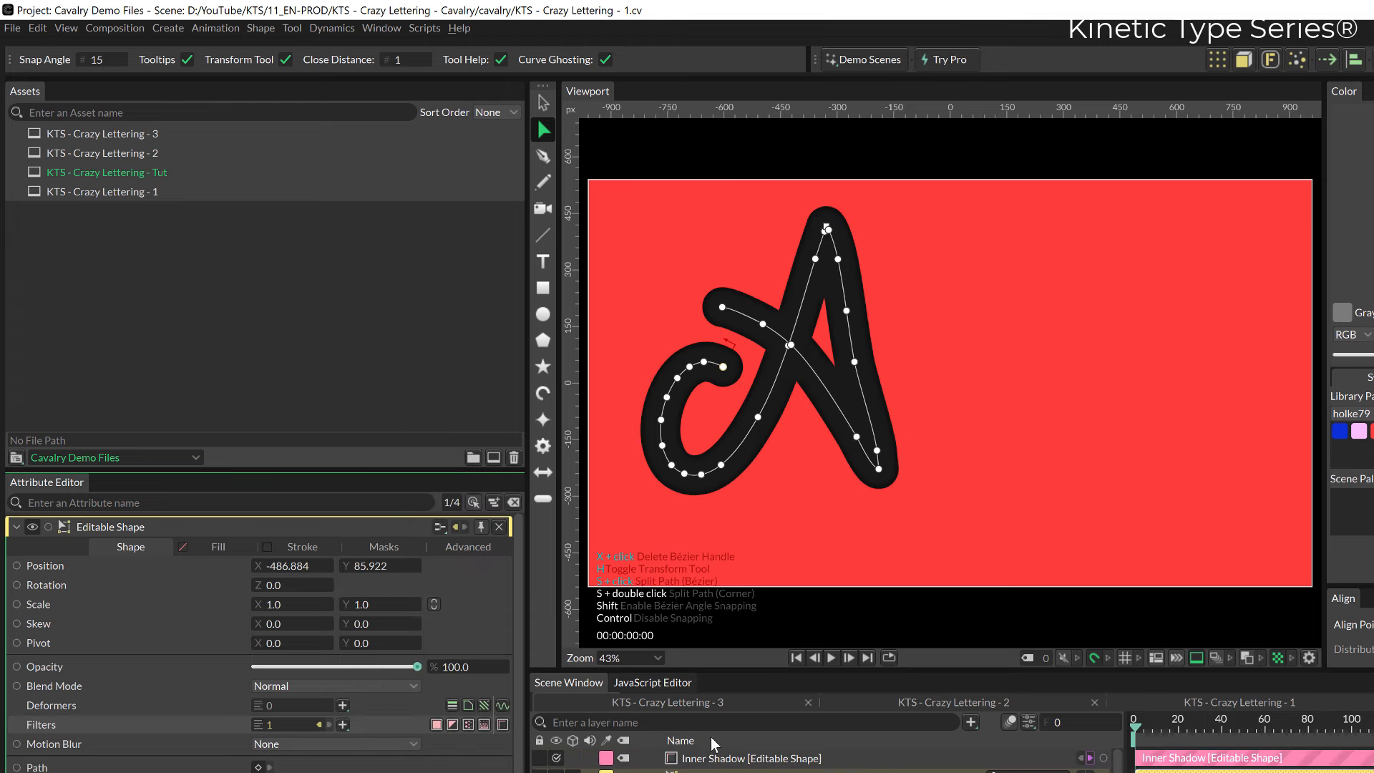
Set the letter A's stroke colour to the light pink library swatch, fabdfc.
{"action": "left_click", "coordinate": [303, 547]}
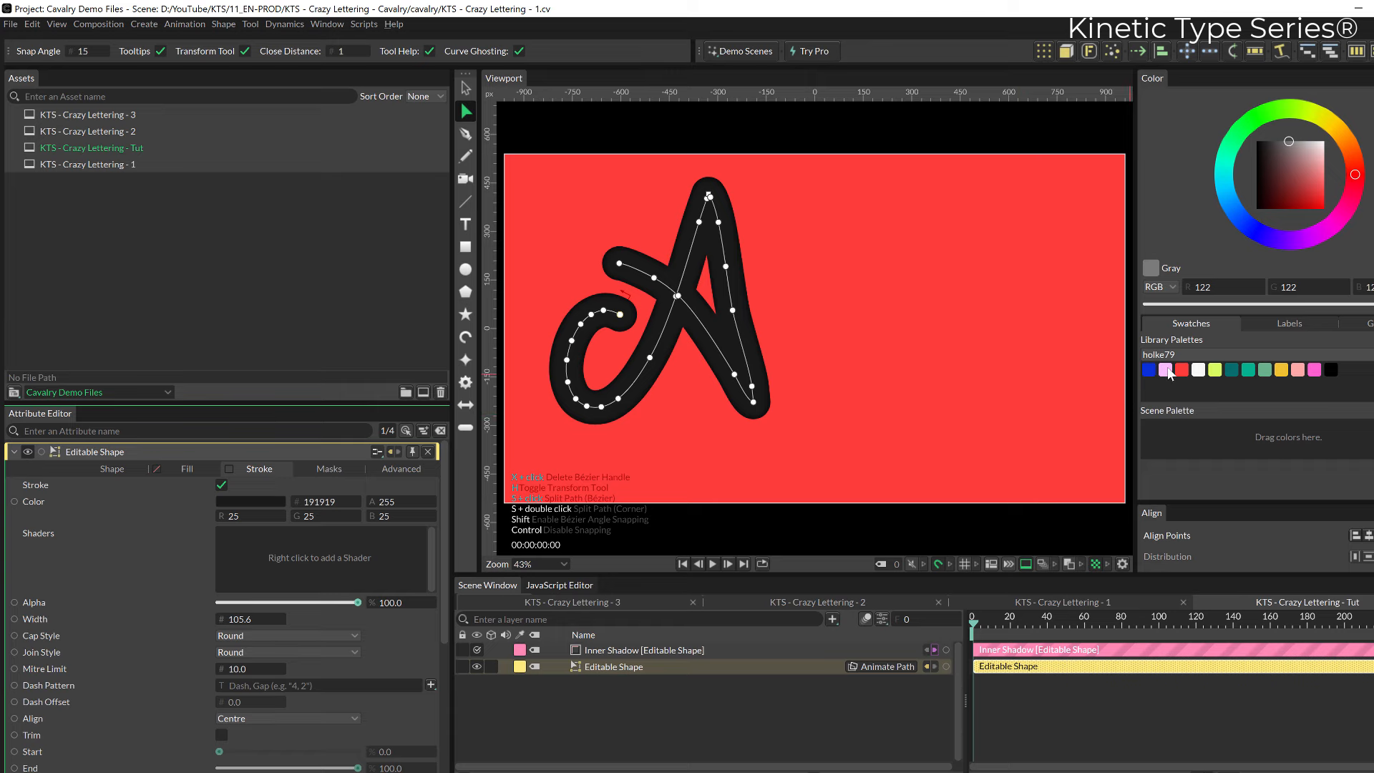
{"action": "mouse_move", "coordinate": [1169, 372]}
{"action": "left_mouse_down"}
{"action": "mouse_move", "coordinate": [453, 544]}
{"action": "mouse_move", "coordinate": [254, 502]}
{"action": "left_mouse_up"}
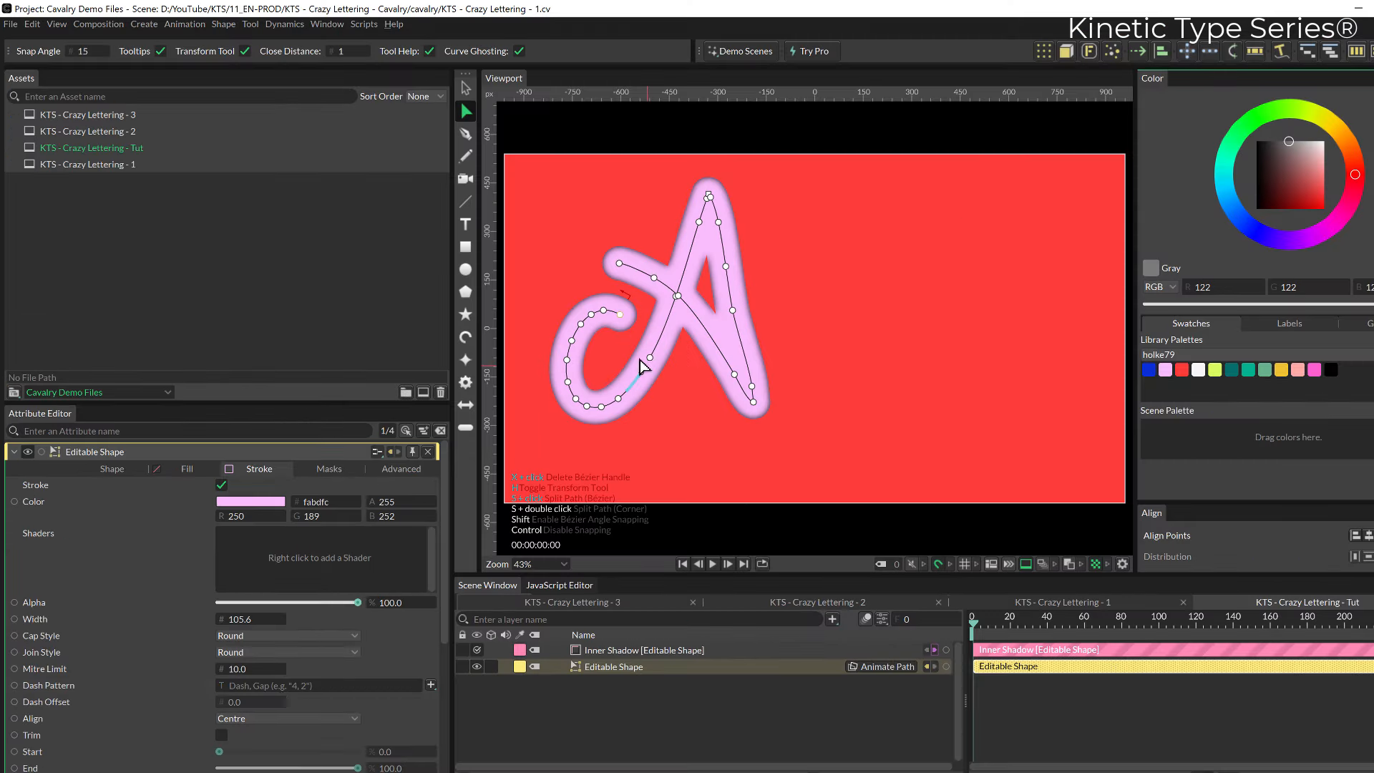
{"action": "left_click", "coordinate": [101, 469]}
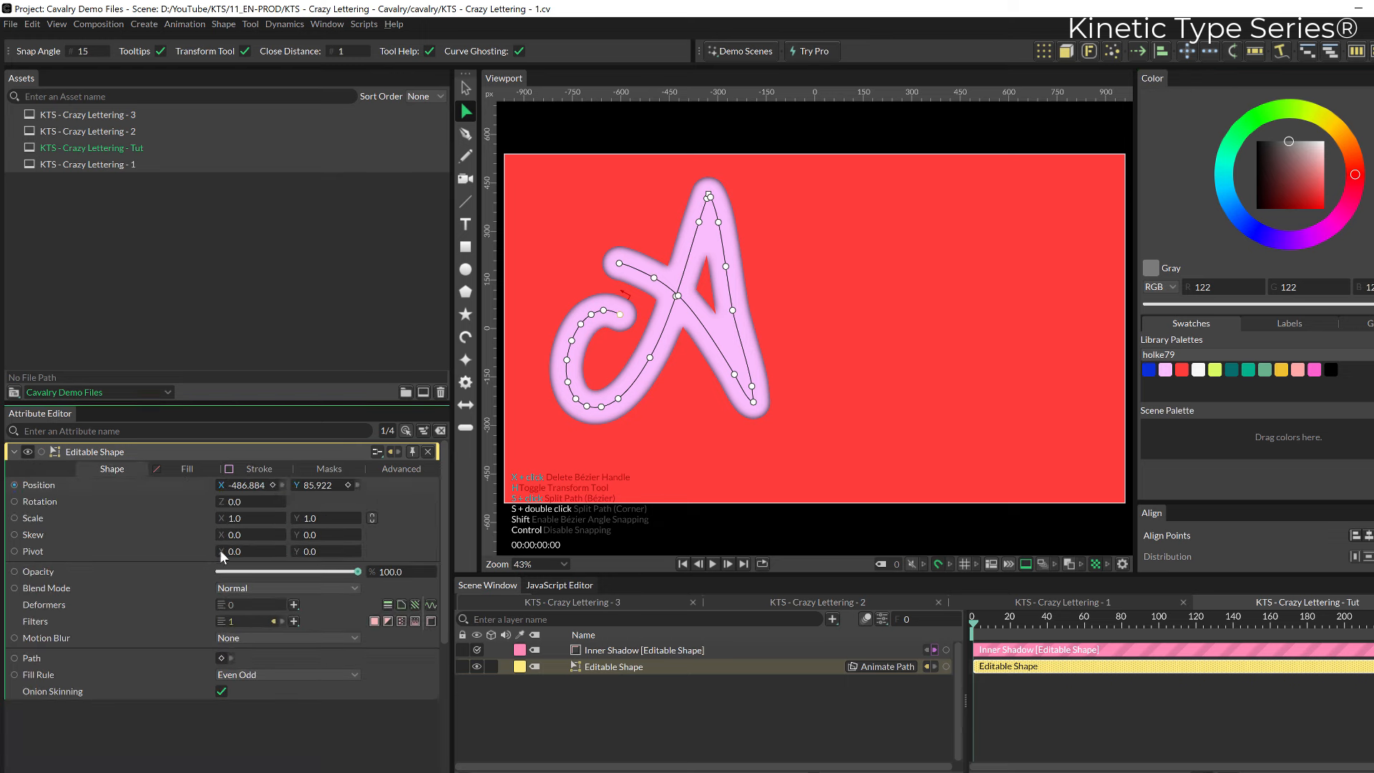
Nest the Inner Shadow layer under Editable Shape and set the shadow colour to the teal library swatch, 056d6c.
{"action": "left_click", "coordinate": [603, 649], "text": "shift"}
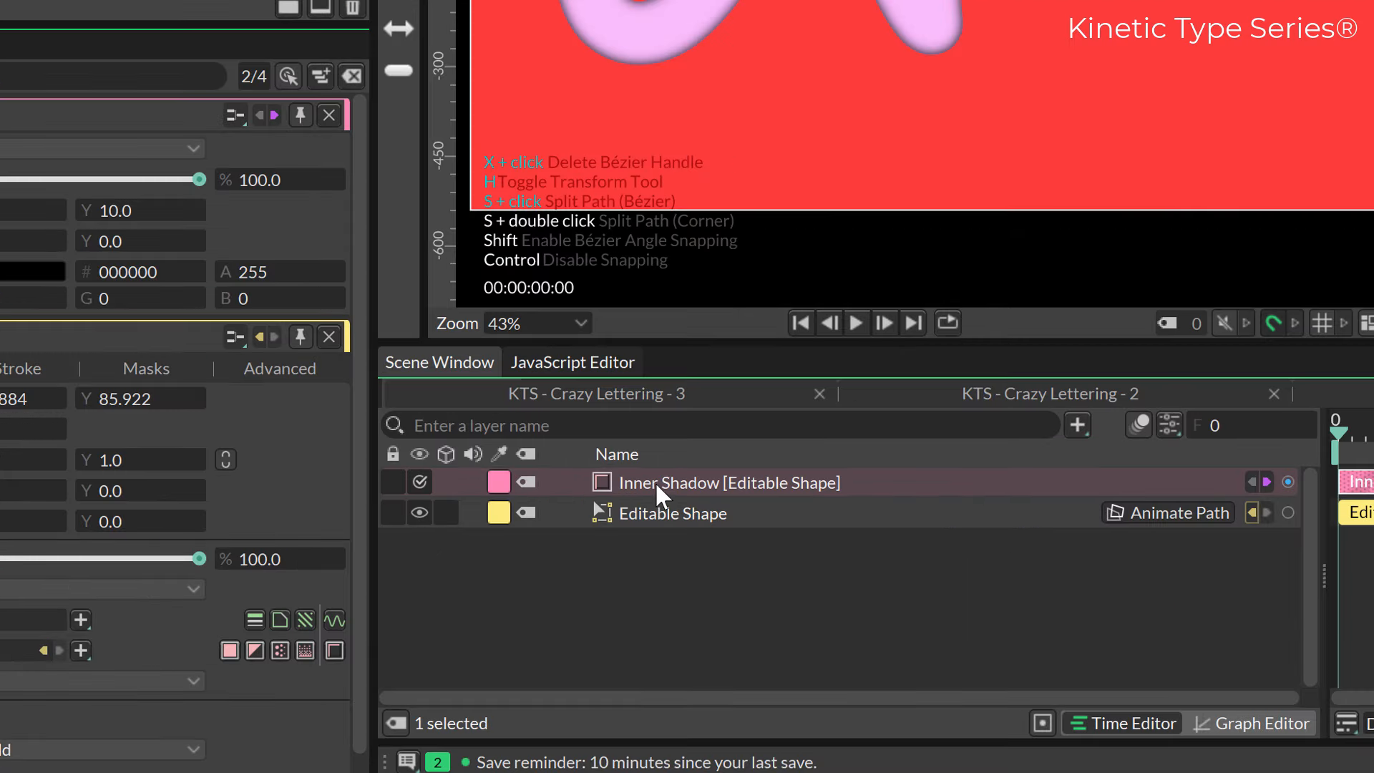
{"action": "left_click_drag", "start_coordinate": [655, 481], "coordinate": [651, 504]}
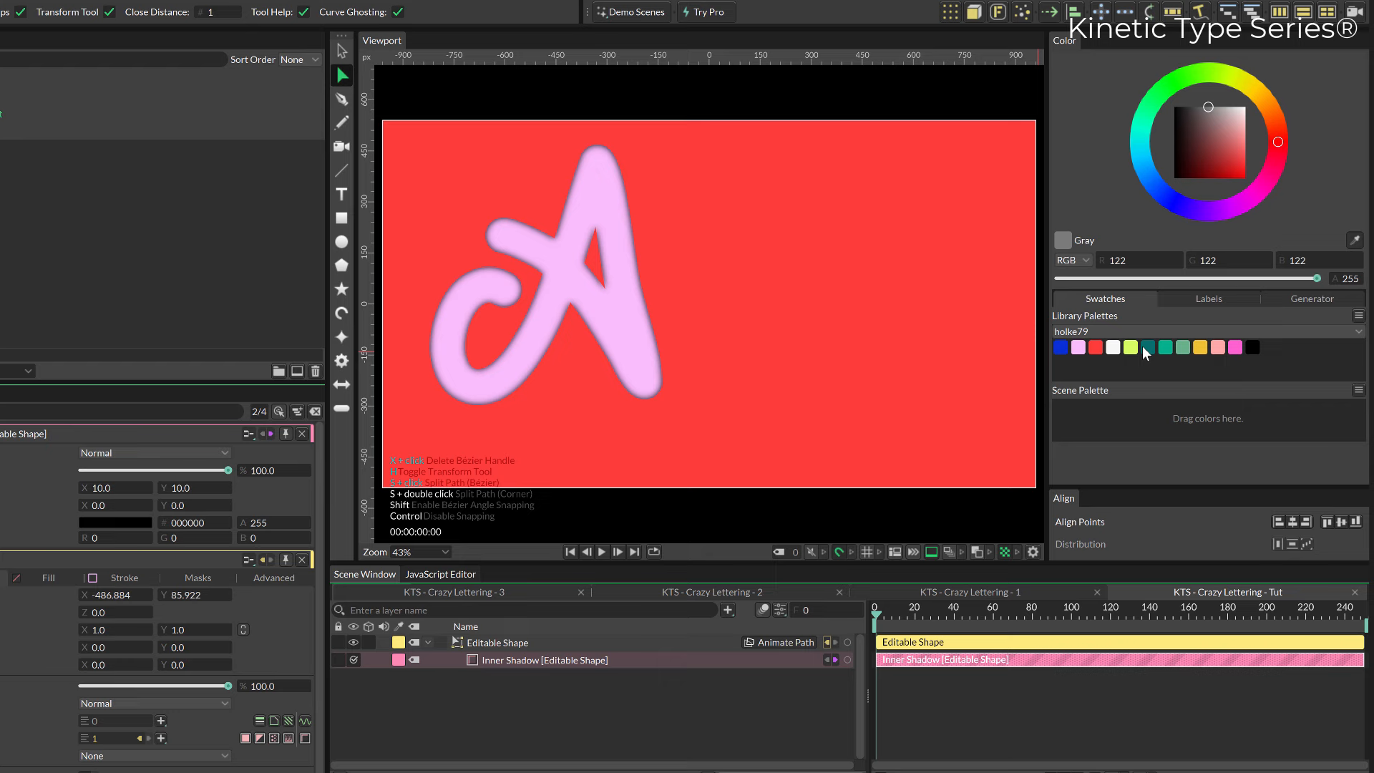
{"action": "left_click_drag", "start_coordinate": [1146, 347], "coordinate": [136, 522]}
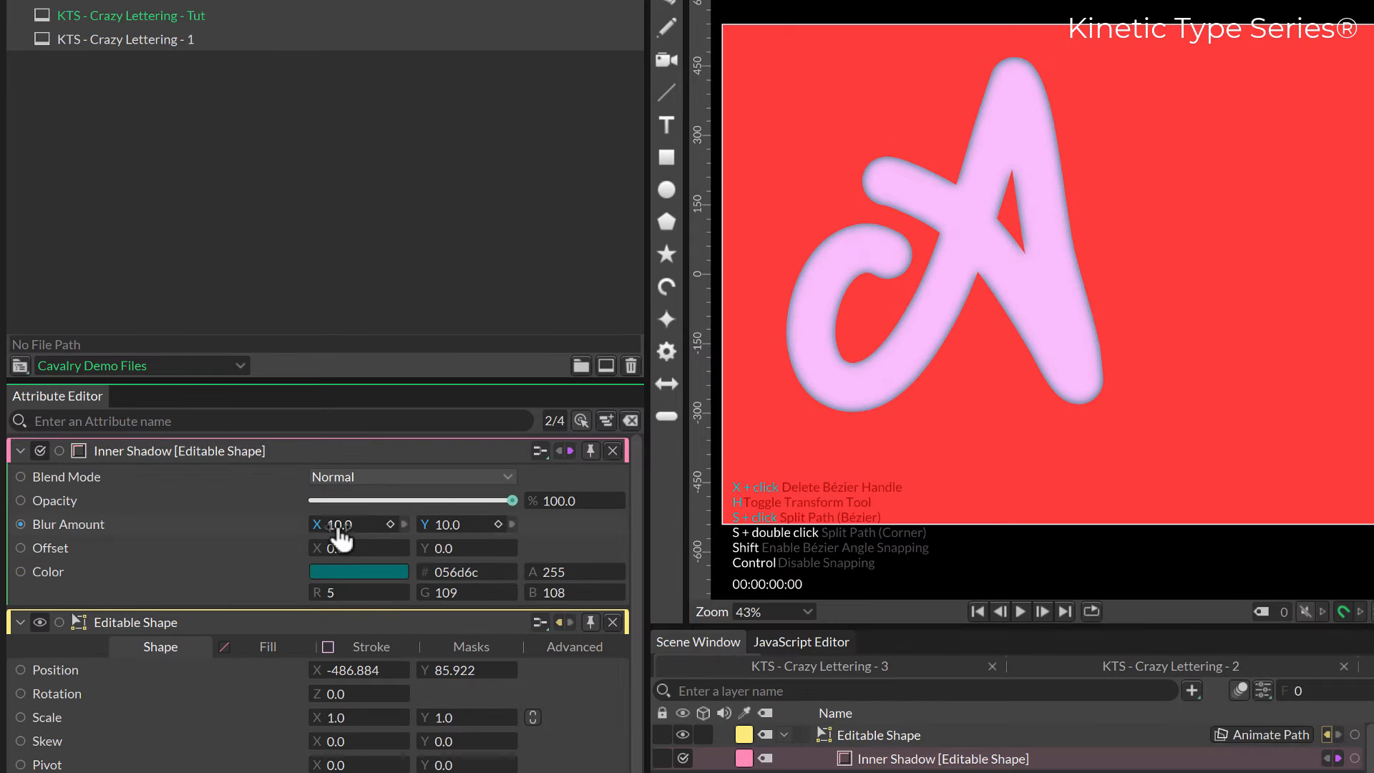
Set the inner shadow's blur amount to 16.9 on both axes and its X offset to 28.
{"action": "left_click_drag", "start_coordinate": [337, 529], "coordinate": [475, 524]}
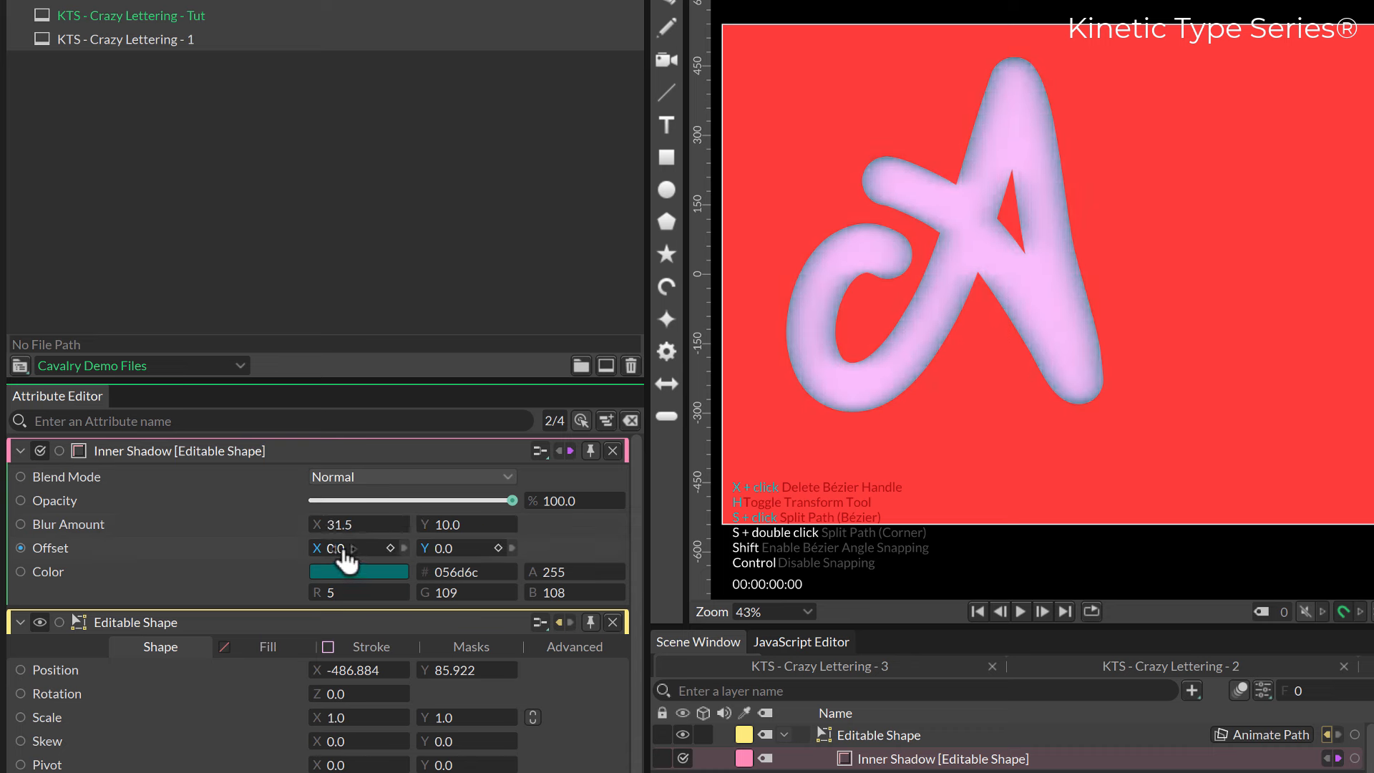
{"action": "left_click_drag", "start_coordinate": [341, 551], "coordinate": [361, 550]}
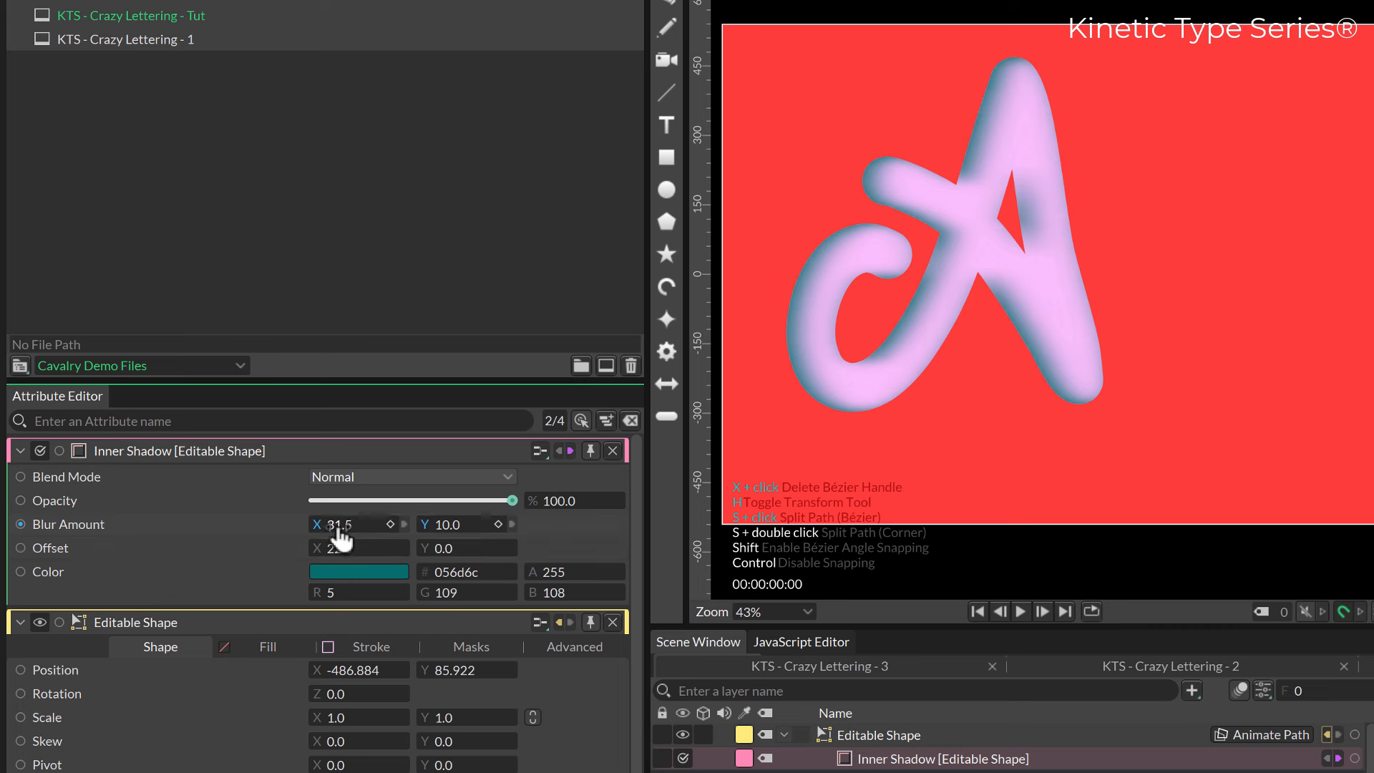
{"action": "left_click", "coordinate": [347, 530]}
{"action": "type", "text": "10"}
{"action": "key", "text": "Return"}
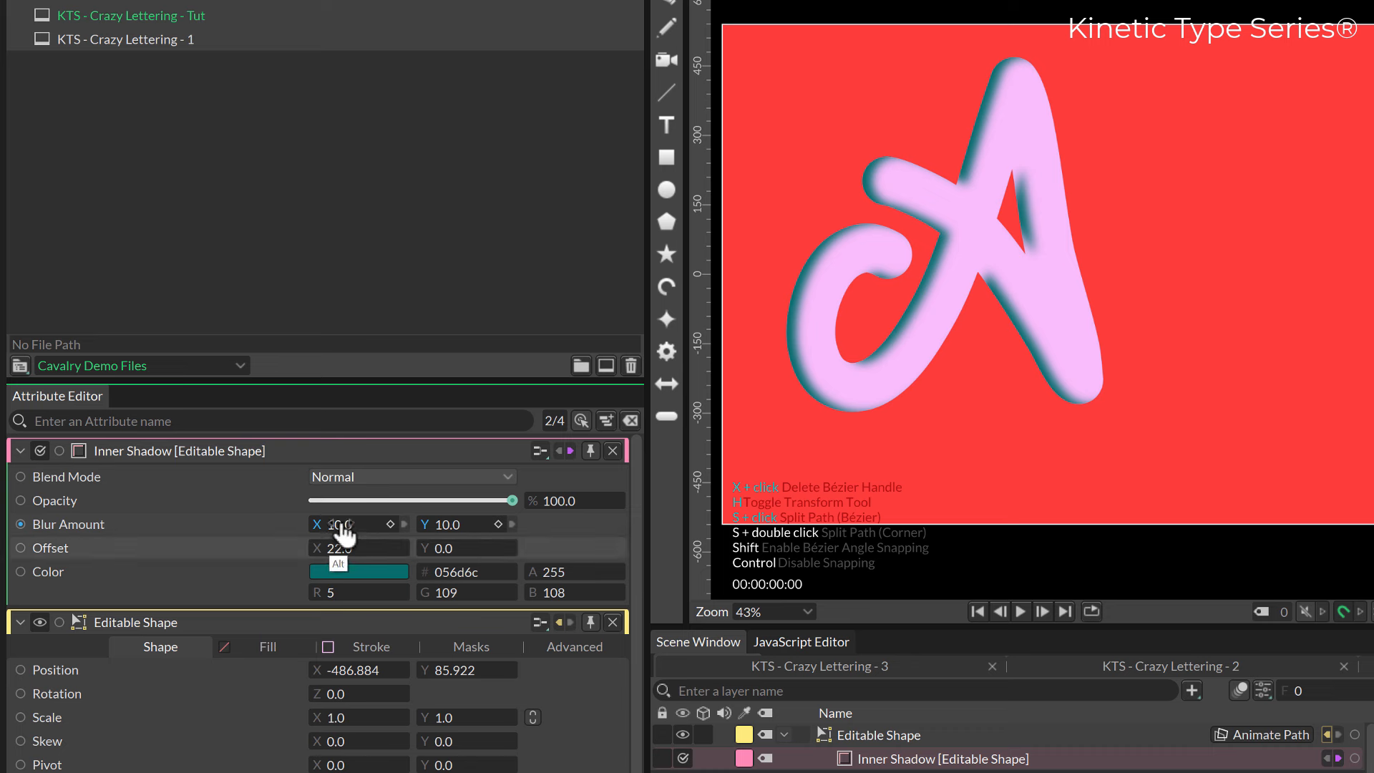
{"action": "mouse_move", "coordinate": [338, 527]}
{"action": "left_mouse_down"}
{"action": "mouse_move", "coordinate": [308, 538]}
{"action": "mouse_move", "coordinate": [360, 527]}
{"action": "left_mouse_up"}
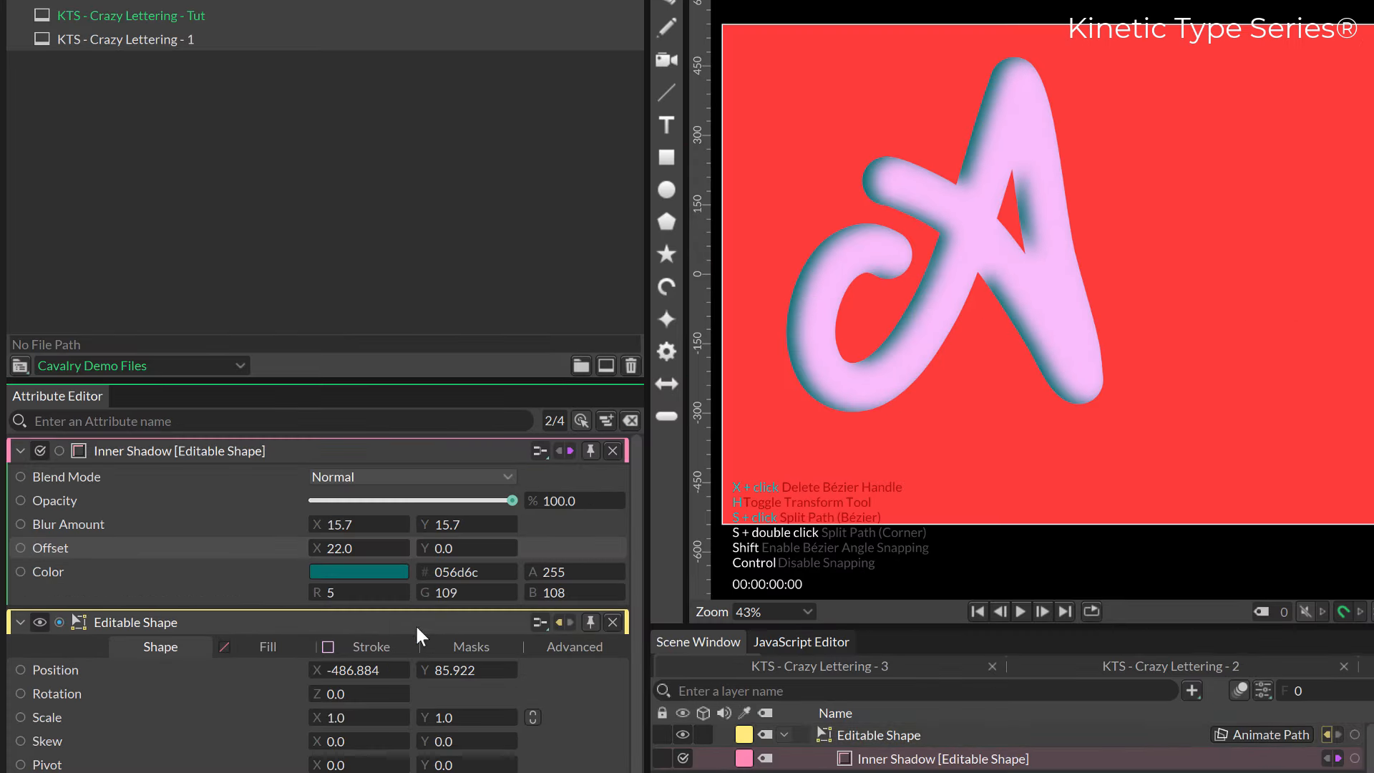
{"action": "left_click_drag", "start_coordinate": [340, 550], "coordinate": [351, 524]}
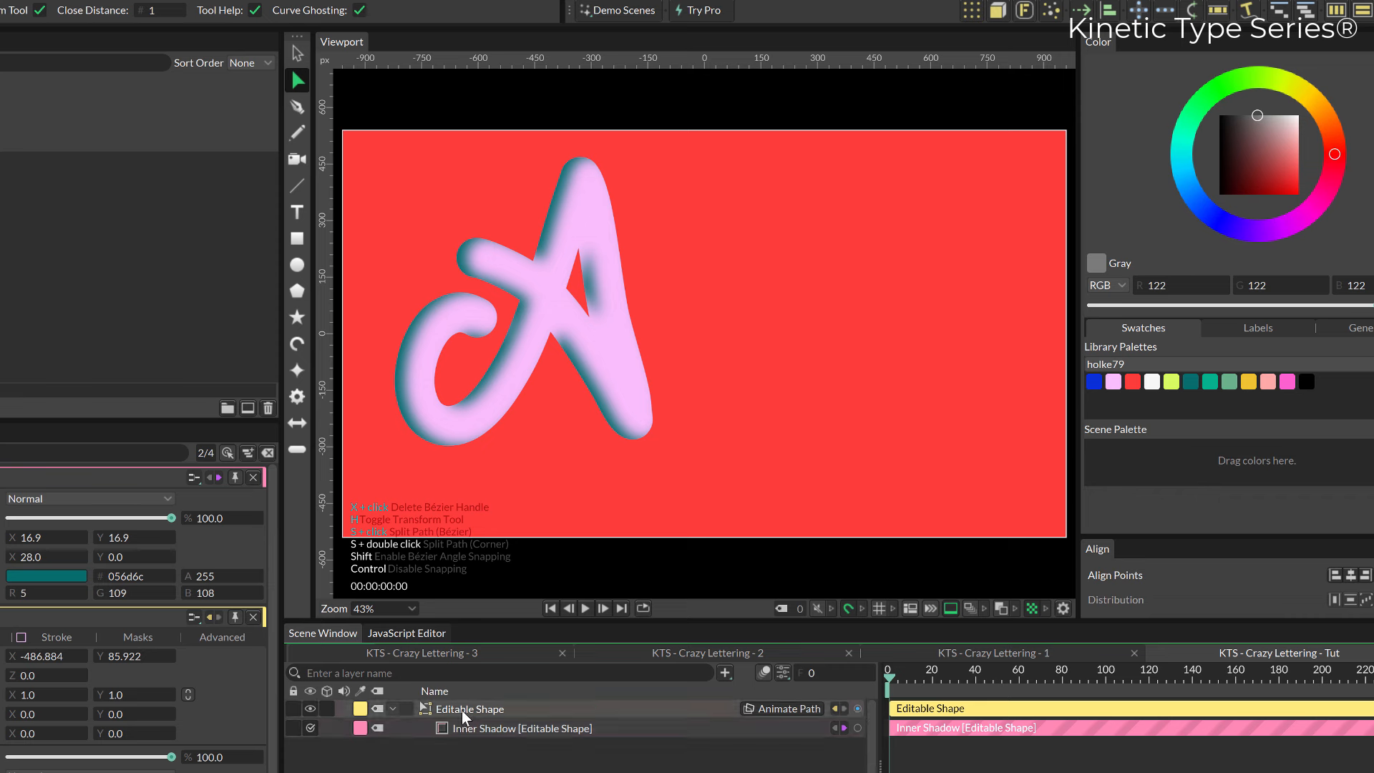
Draw a looping script B and a curled script C beside the A with the Pencil tool, within the same Editable Shape.
{"action": "left_click", "coordinate": [460, 713]}
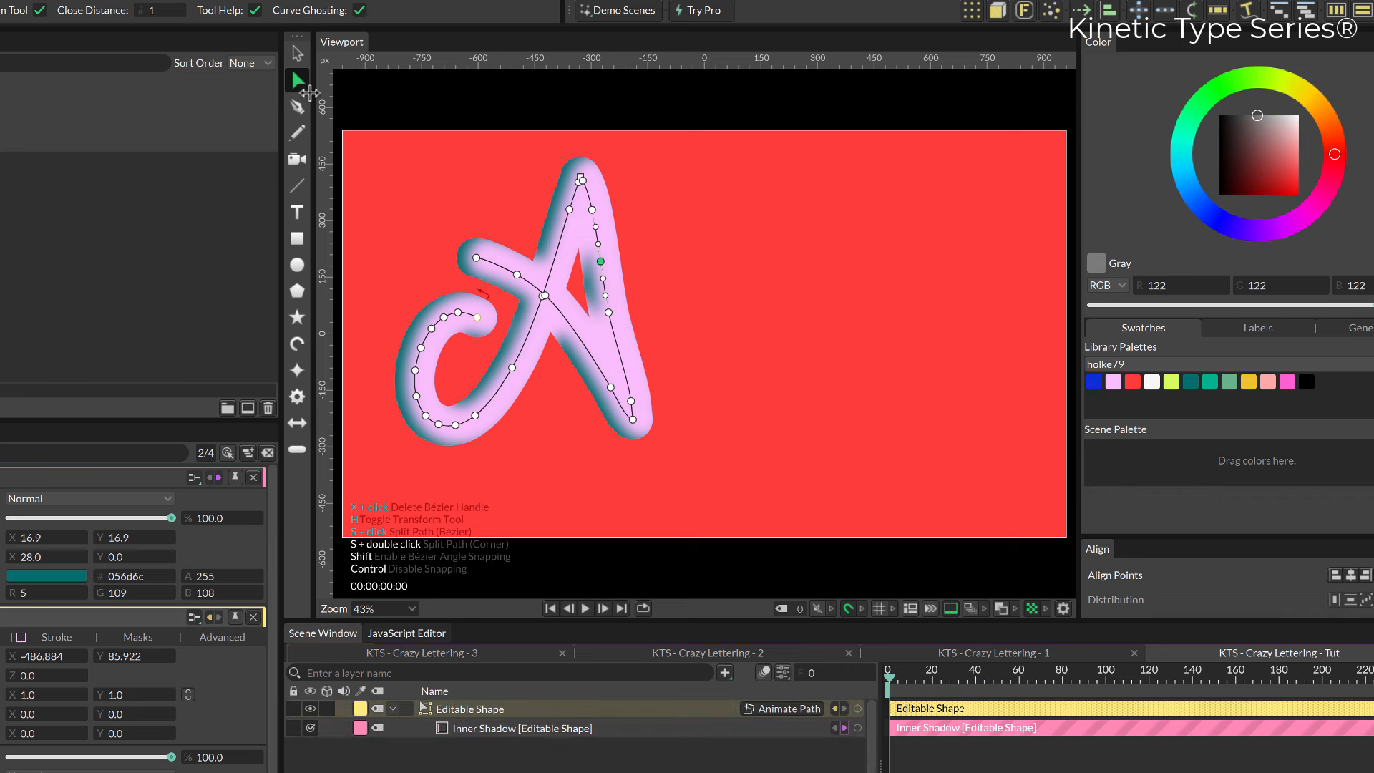
{"action": "left_click", "coordinate": [296, 134]}
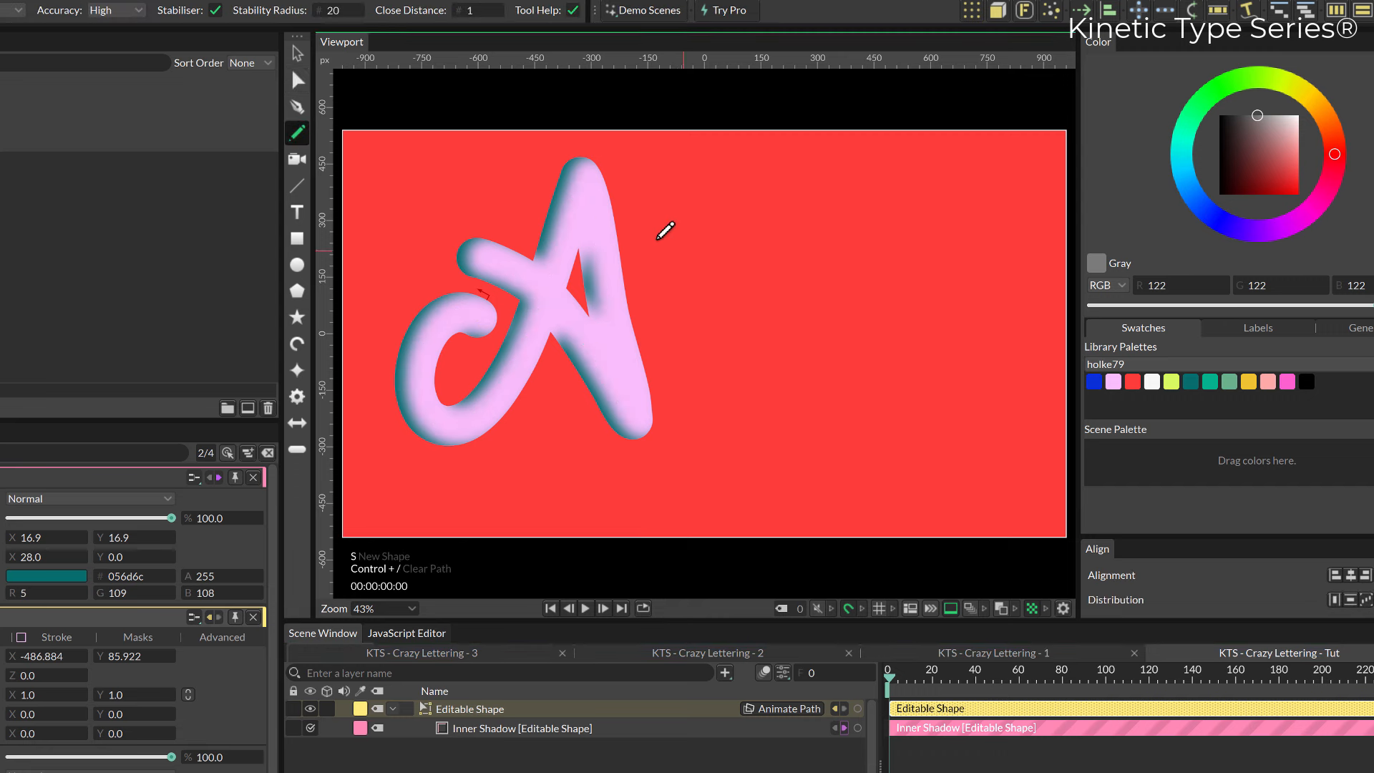
{"action": "mouse_move", "coordinate": [654, 205]}
{"action": "left_mouse_down"}
{"action": "mouse_move", "coordinate": [750, 169]}
{"action": "mouse_move", "coordinate": [788, 176]}
{"action": "mouse_move", "coordinate": [819, 199]}
{"action": "mouse_move", "coordinate": [795, 257]}
{"action": "mouse_move", "coordinate": [673, 290]}
{"action": "mouse_move", "coordinate": [668, 269]}
{"action": "mouse_move", "coordinate": [766, 242]}
{"action": "mouse_move", "coordinate": [821, 264]}
{"action": "mouse_move", "coordinate": [849, 322]}
{"action": "mouse_move", "coordinate": [833, 396]}
{"action": "mouse_move", "coordinate": [760, 443]}
{"action": "mouse_move", "coordinate": [691, 403]}
{"action": "left_mouse_up"}
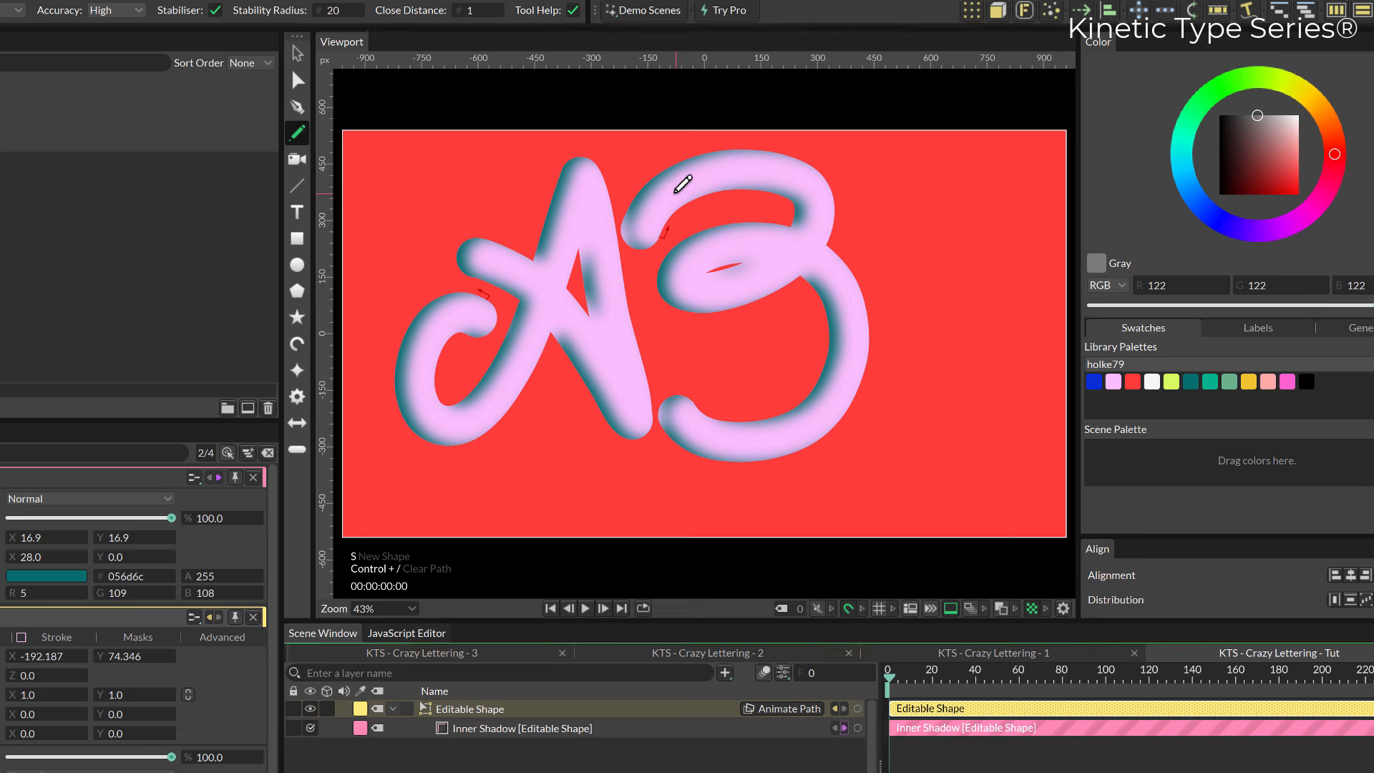
{"action": "mouse_move", "coordinate": [665, 169]}
{"action": "left_mouse_down"}
{"action": "mouse_move", "coordinate": [699, 236]}
{"action": "mouse_move", "coordinate": [706, 294]}
{"action": "mouse_move", "coordinate": [695, 452]}
{"action": "left_mouse_up"}
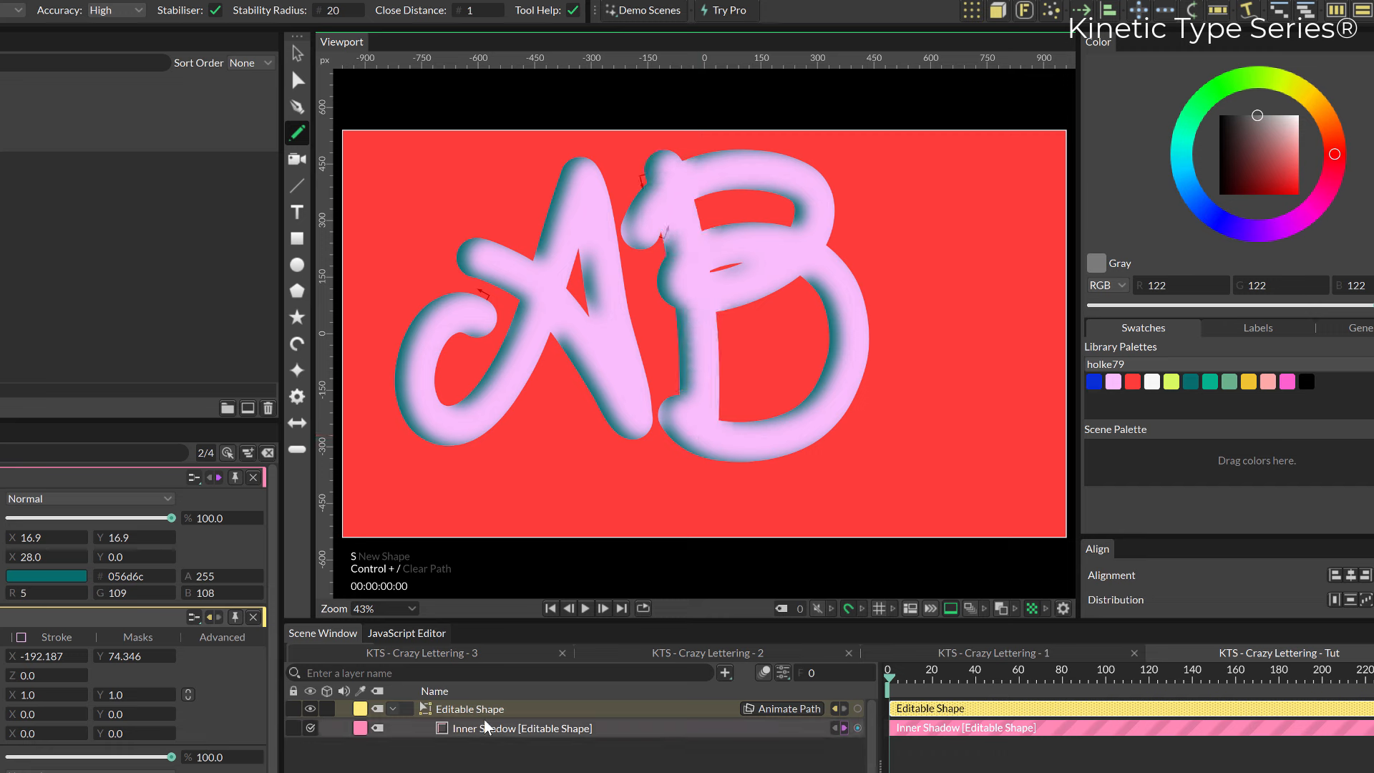
{"action": "mouse_move", "coordinate": [1012, 172]}
{"action": "left_mouse_down"}
{"action": "mouse_move", "coordinate": [1010, 252]}
{"action": "mouse_move", "coordinate": [969, 175]}
{"action": "mouse_move", "coordinate": [896, 212]}
{"action": "mouse_move", "coordinate": [894, 322]}
{"action": "mouse_move", "coordinate": [973, 426]}
{"action": "mouse_move", "coordinate": [996, 325]}
{"action": "mouse_move", "coordinate": [942, 293]}
{"action": "left_mouse_up"}
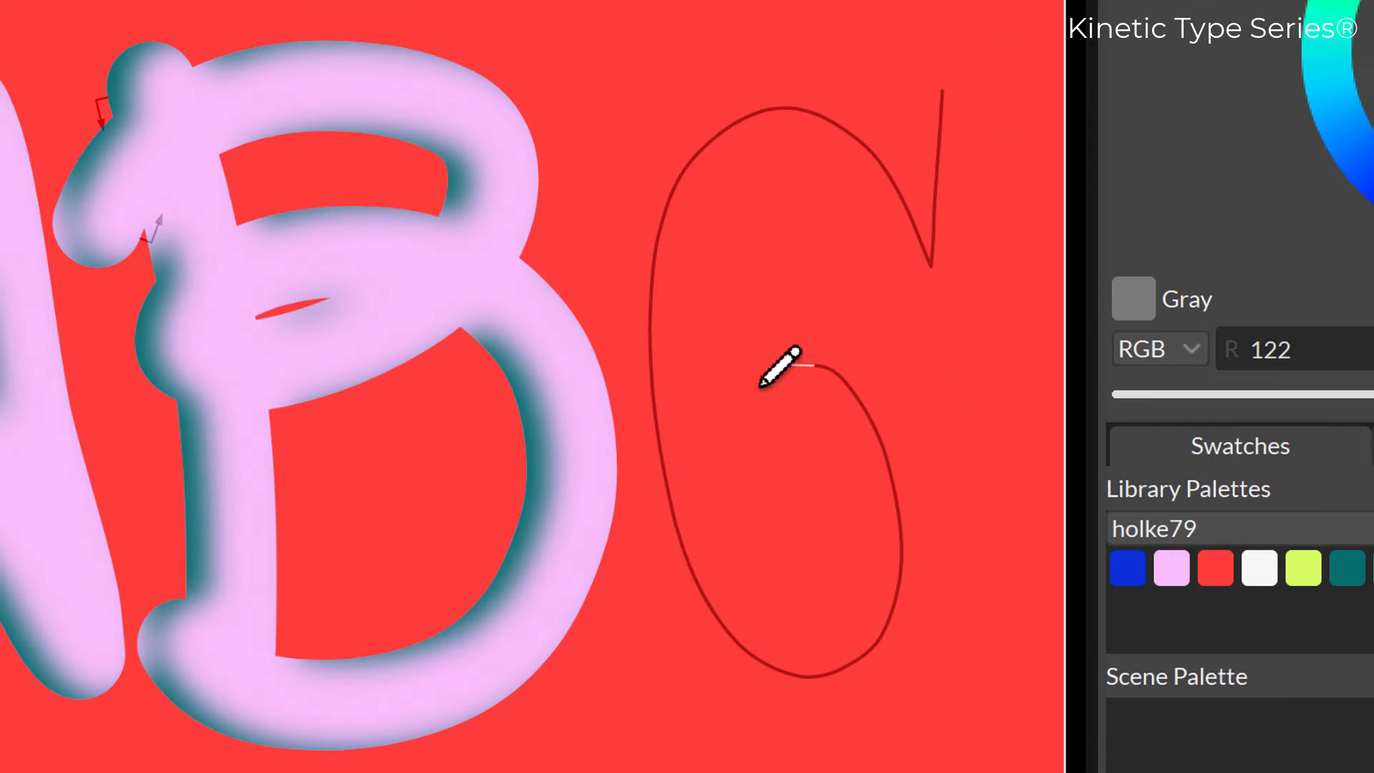
{"action": "left_click_drag", "start_coordinate": [760, 385], "coordinate": [788, 461]}
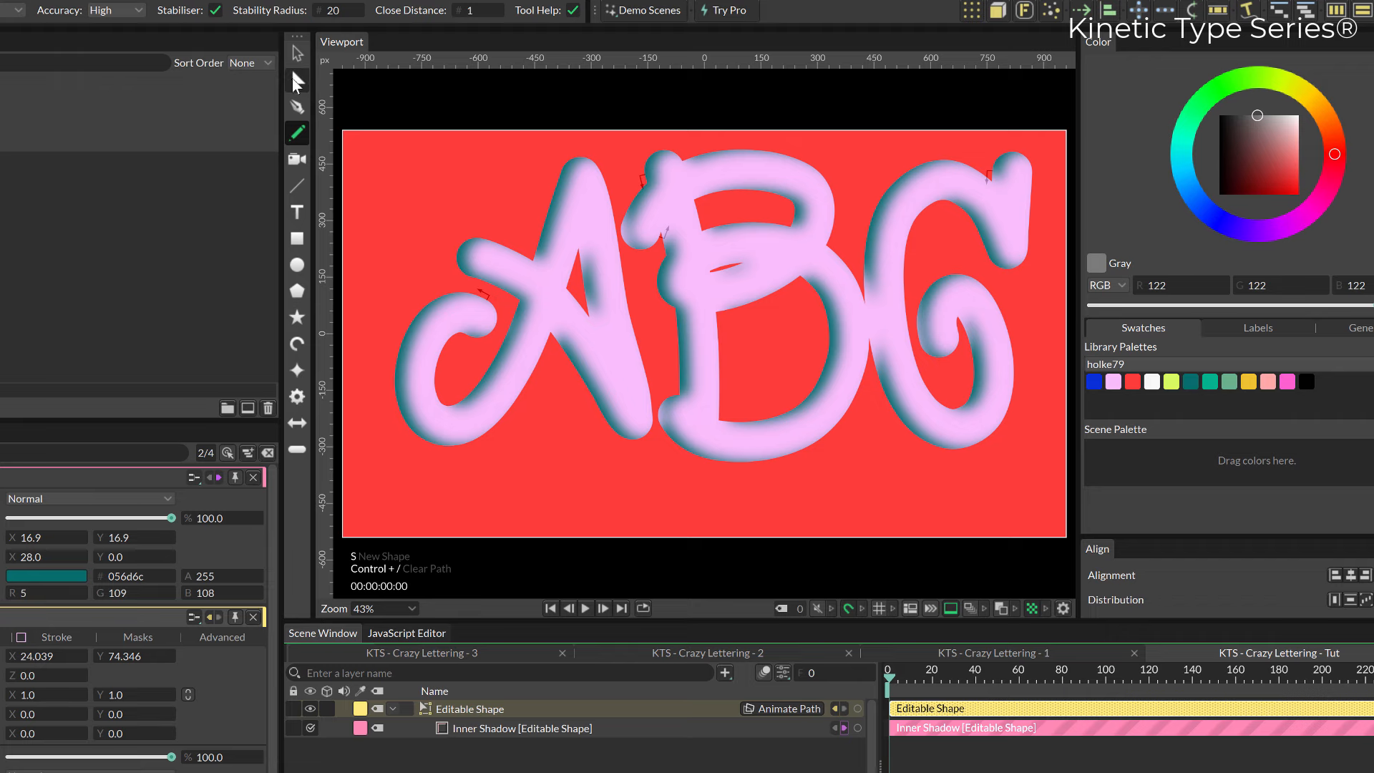
Select all the path points of the letter C, move them slightly down and right, and rotate them slightly clockwise.
{"action": "left_click", "coordinate": [295, 79]}
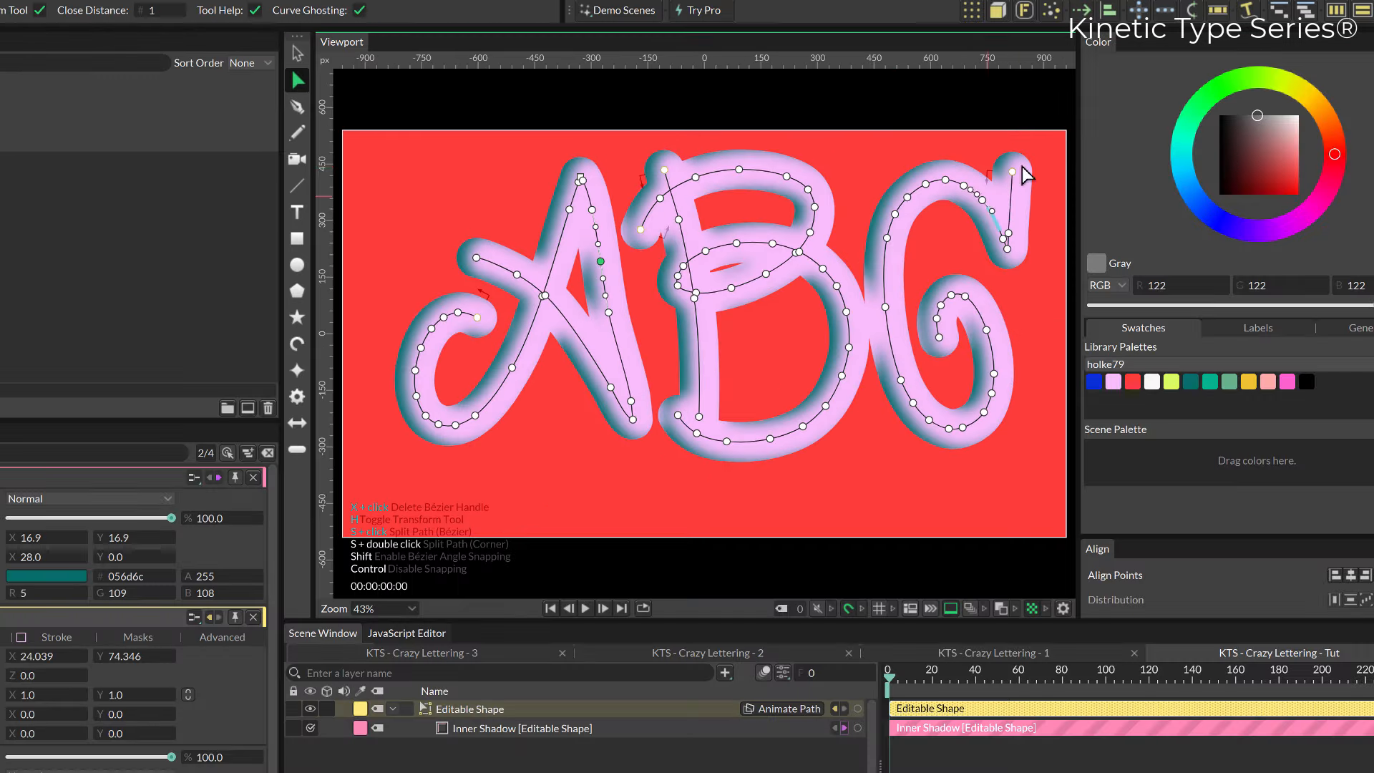
{"action": "left_click_drag", "start_coordinate": [1048, 144], "coordinate": [872, 494]}
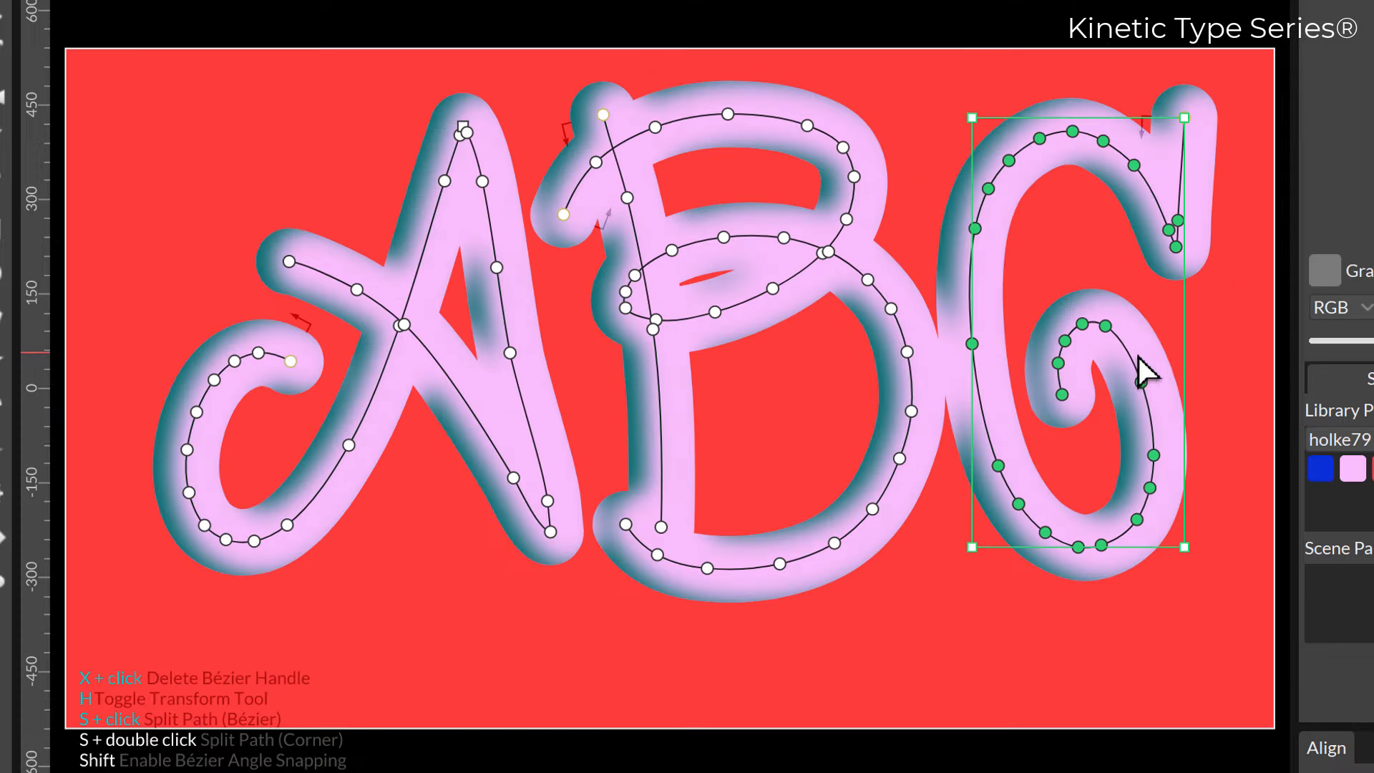
{"action": "left_click_drag", "start_coordinate": [993, 320], "coordinate": [1002, 334]}
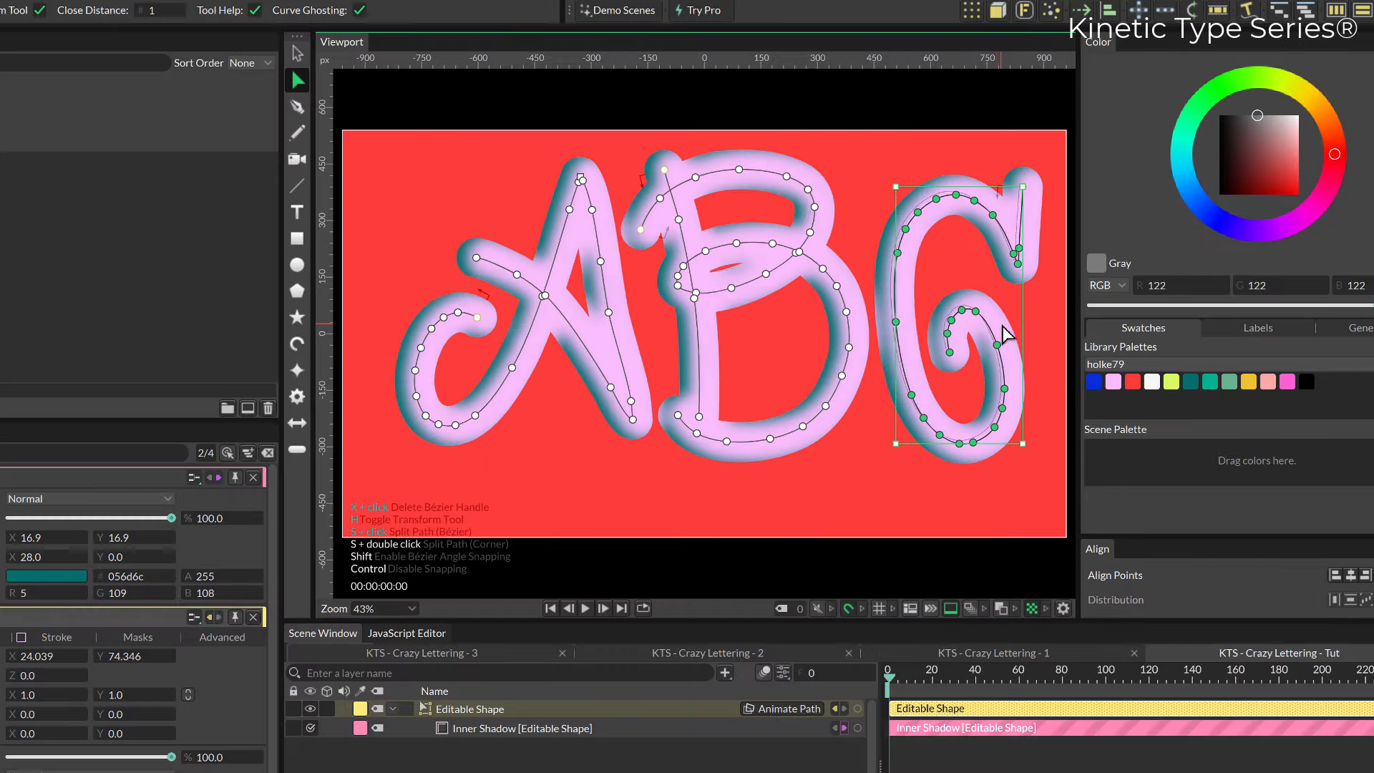
{"action": "left_click_drag", "start_coordinate": [899, 443], "coordinate": [879, 455]}
Move the end point at the tip of the C's upper stroke slightly up and to the left.
{"action": "left_click", "coordinate": [1022, 172]}
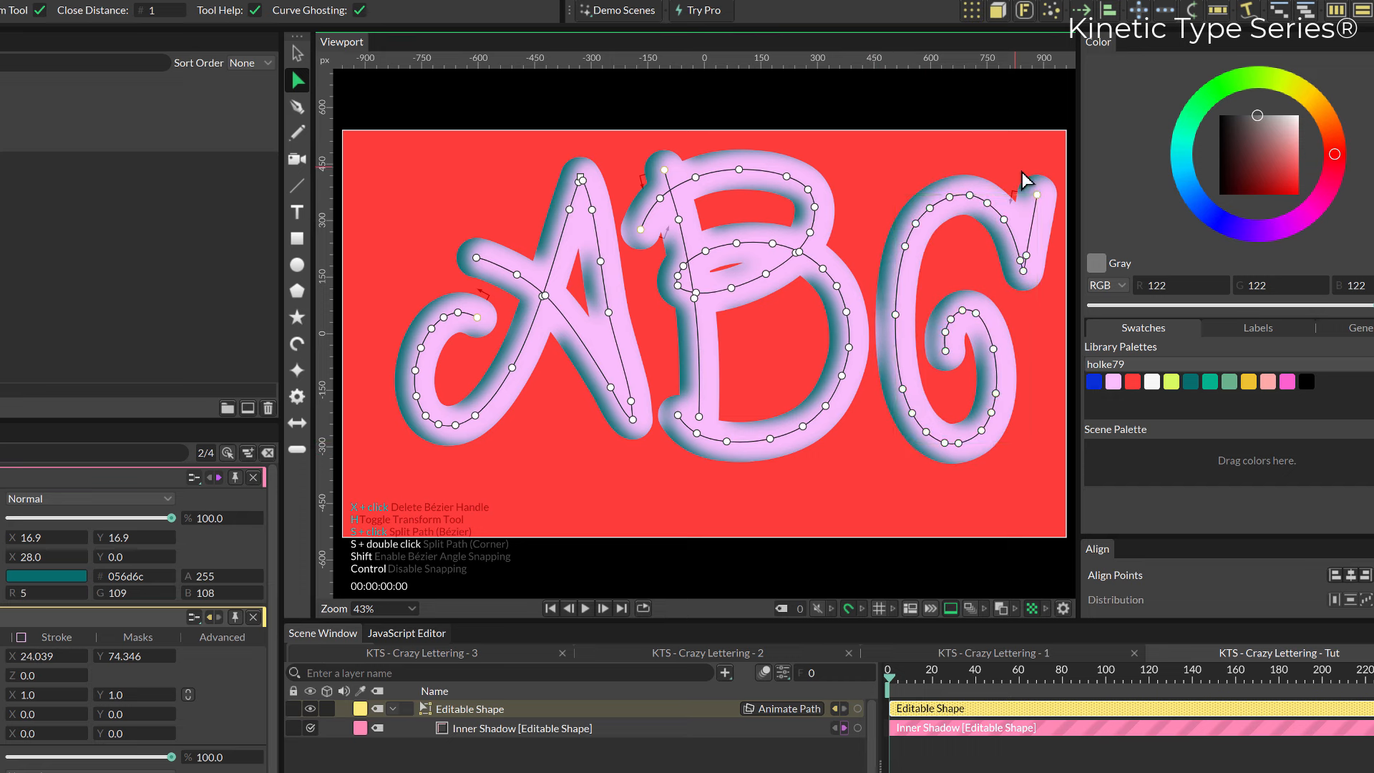
{"action": "left_click_drag", "start_coordinate": [1037, 194], "coordinate": [1020, 179]}
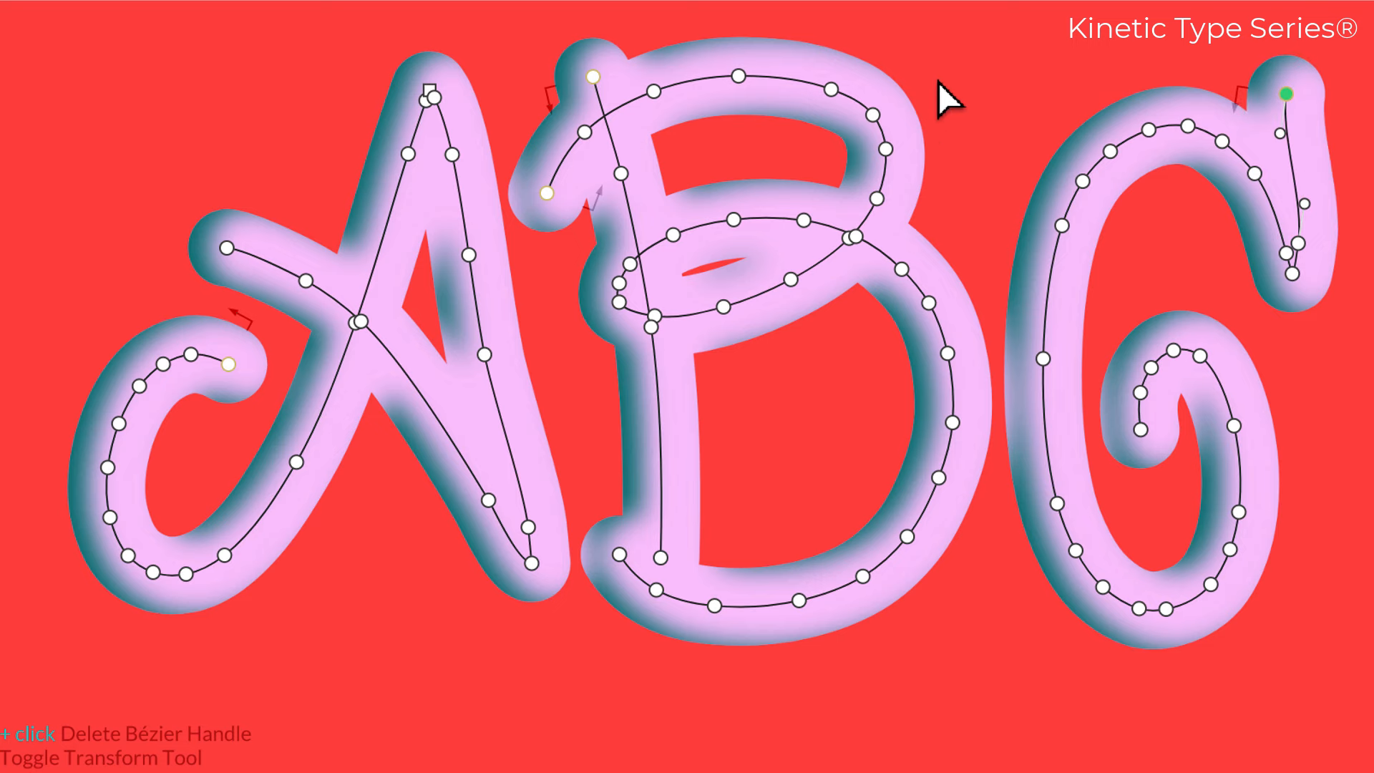
Delete the extra path points on the B's upper bowl and reshape its curve with the remaining point's Bézier handles.
{"action": "left_click_drag", "start_coordinate": [948, 43], "coordinate": [705, 276]}
{"action": "key", "text": "Delete"}
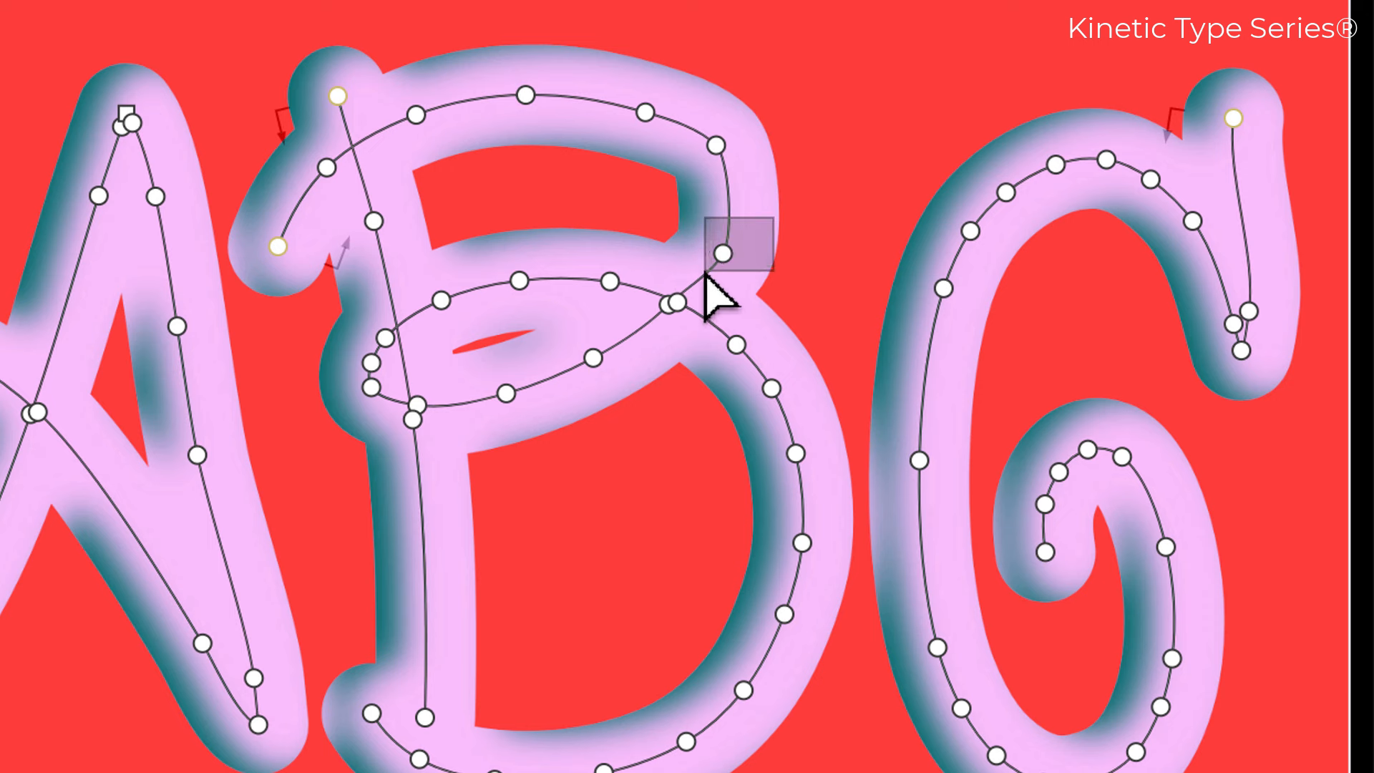
{"action": "key", "text": "Delete"}
{"action": "left_click_drag", "start_coordinate": [694, 77], "coordinate": [609, 175]}
{"action": "key", "text": "Delete"}
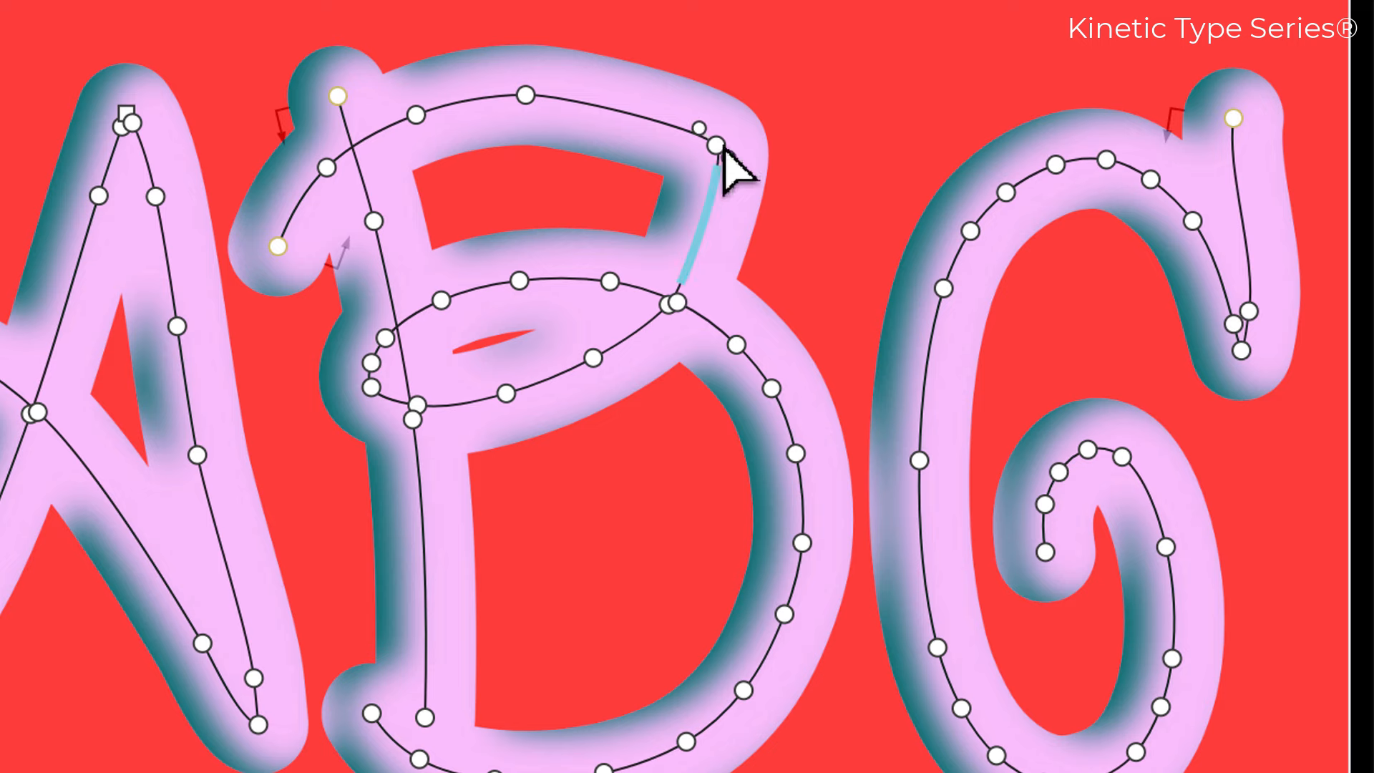
{"action": "left_click_drag", "start_coordinate": [717, 147], "coordinate": [675, 87]}
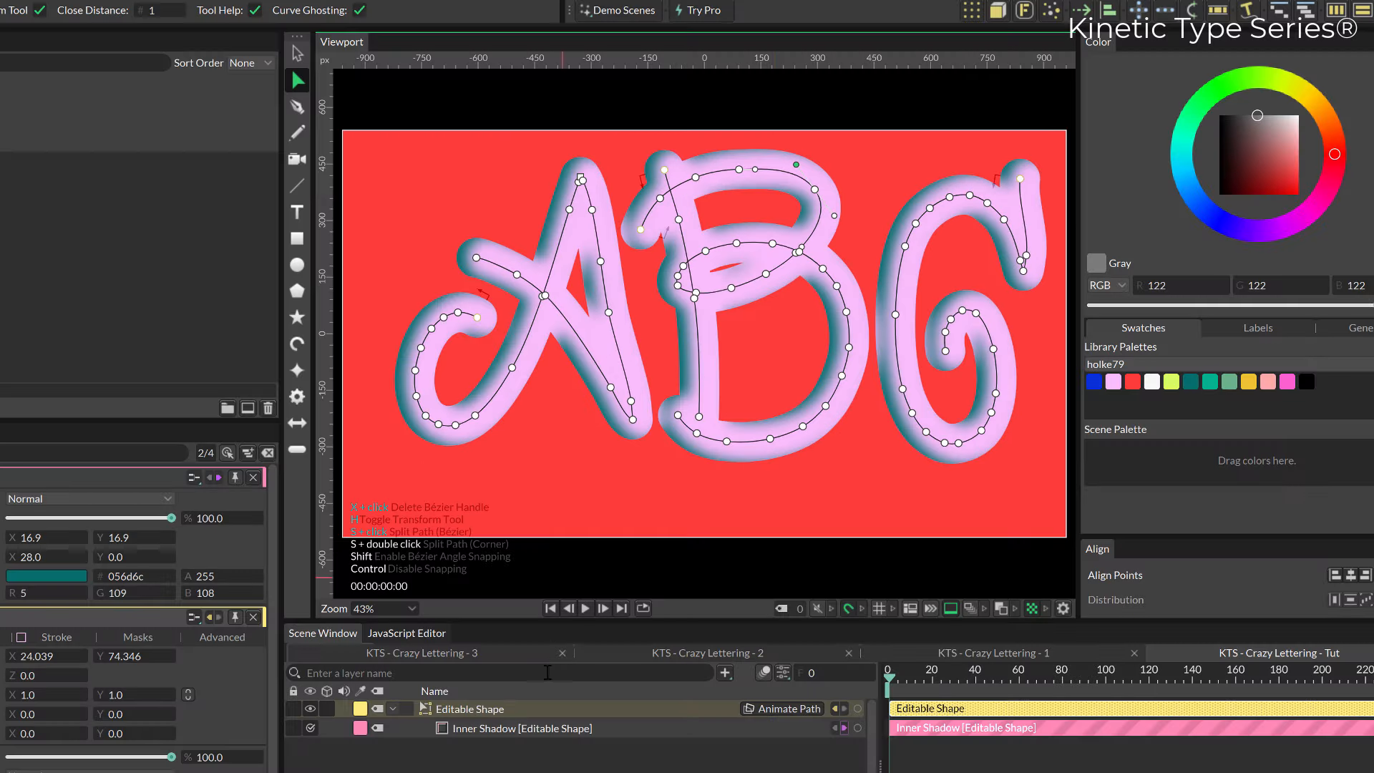
Reselect the lettering and move the path points at the foot of the A's right leg slightly down and left.
{"action": "left_click", "coordinate": [527, 763]}
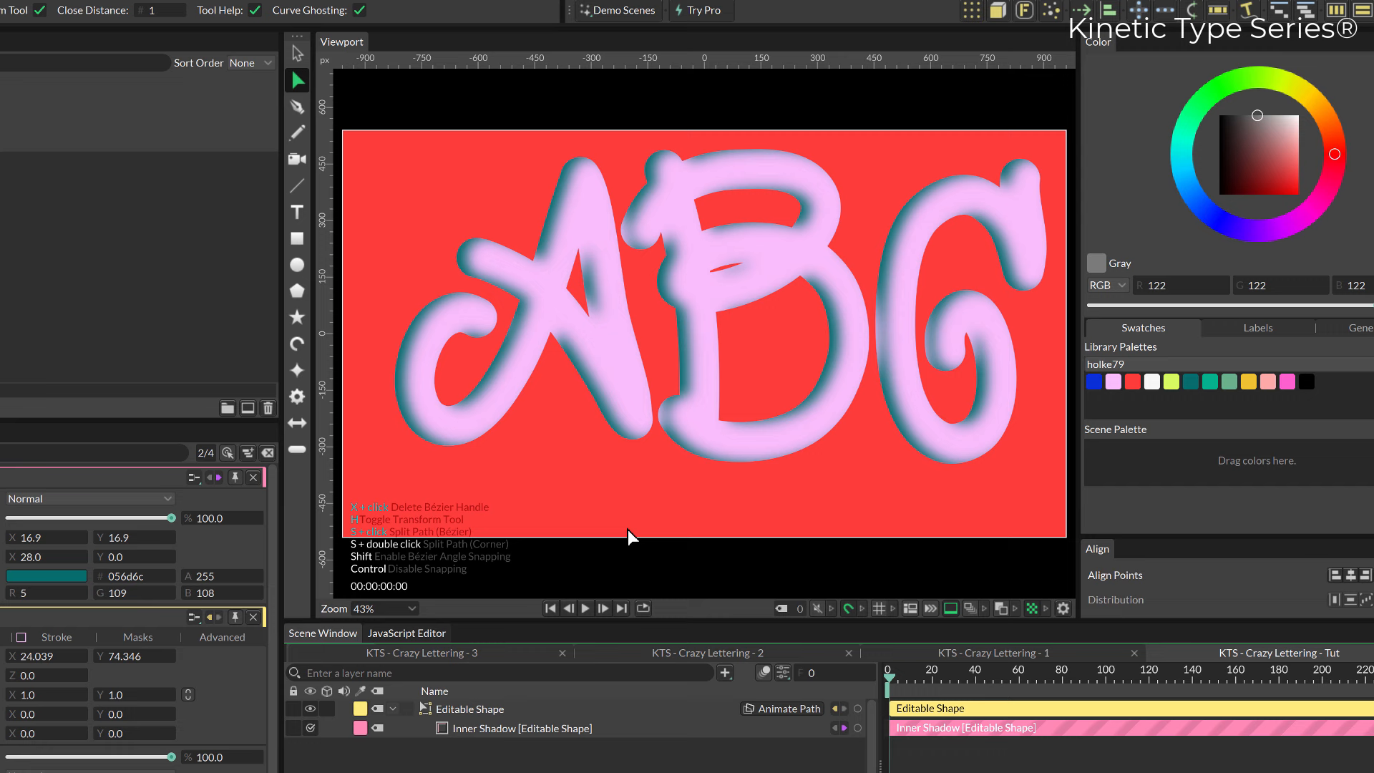
{"action": "left_click", "coordinate": [636, 409]}
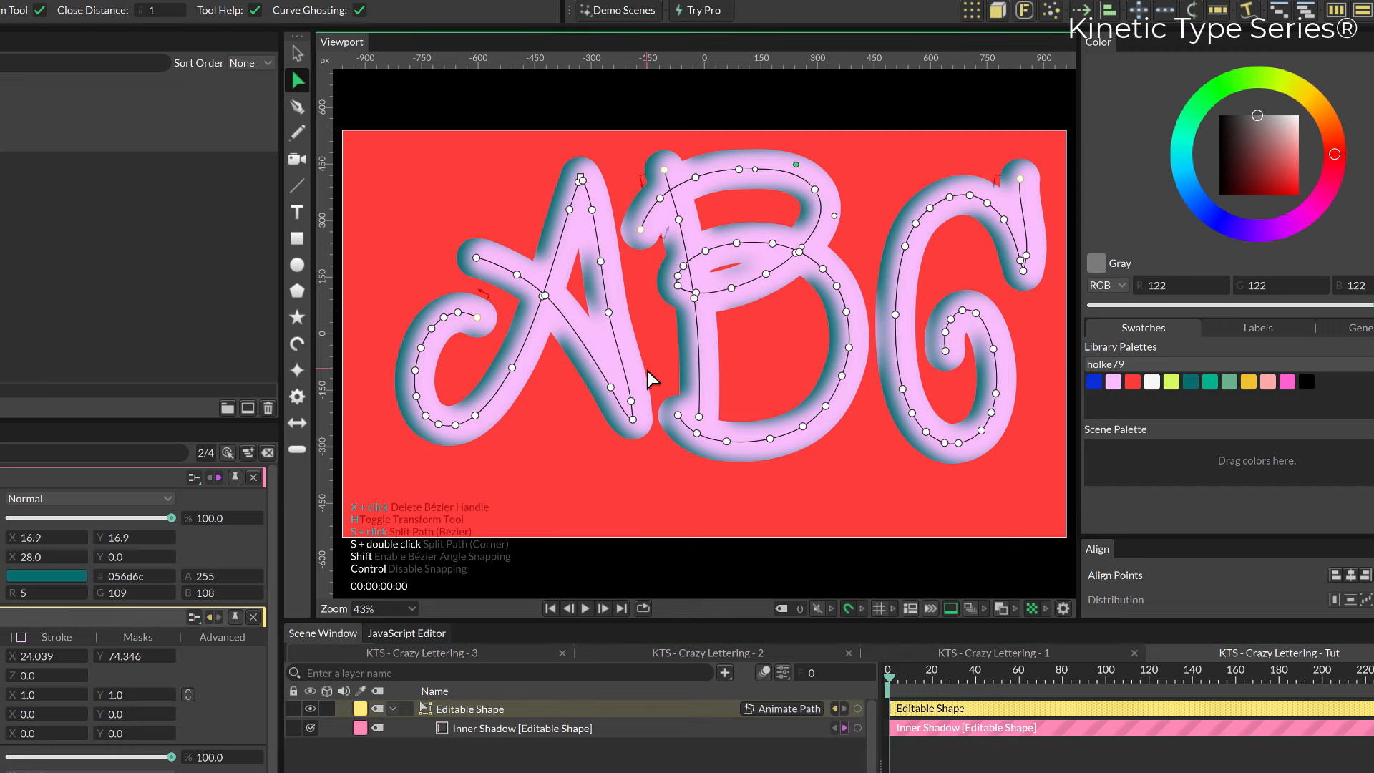
{"action": "left_click_drag", "start_coordinate": [650, 379], "coordinate": [623, 418]}
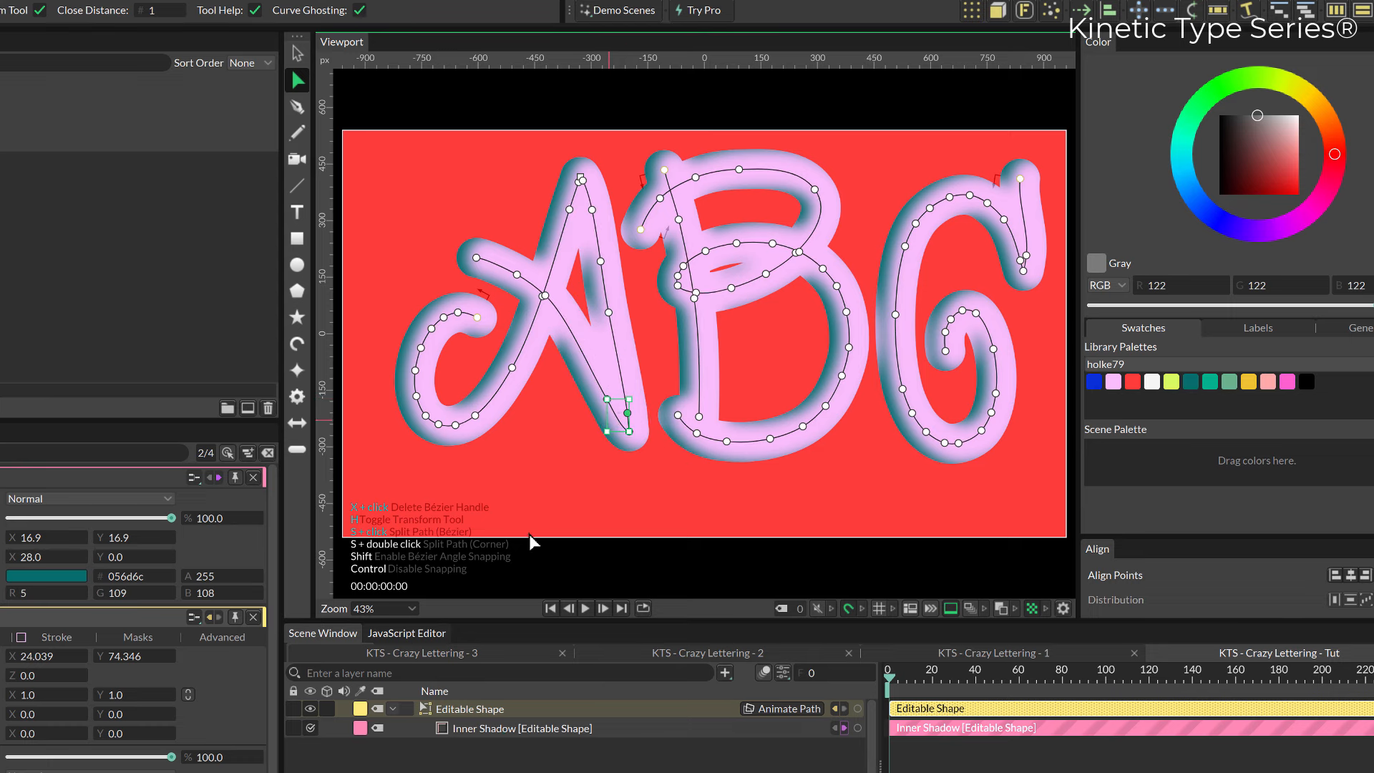
Turn on Trim for the lettering's stroke and move the whole ABC lettering slightly down and left.
{"action": "scroll", "coordinate": [43, 616], "scroll_direction": "down", "scroll_amount": 1}
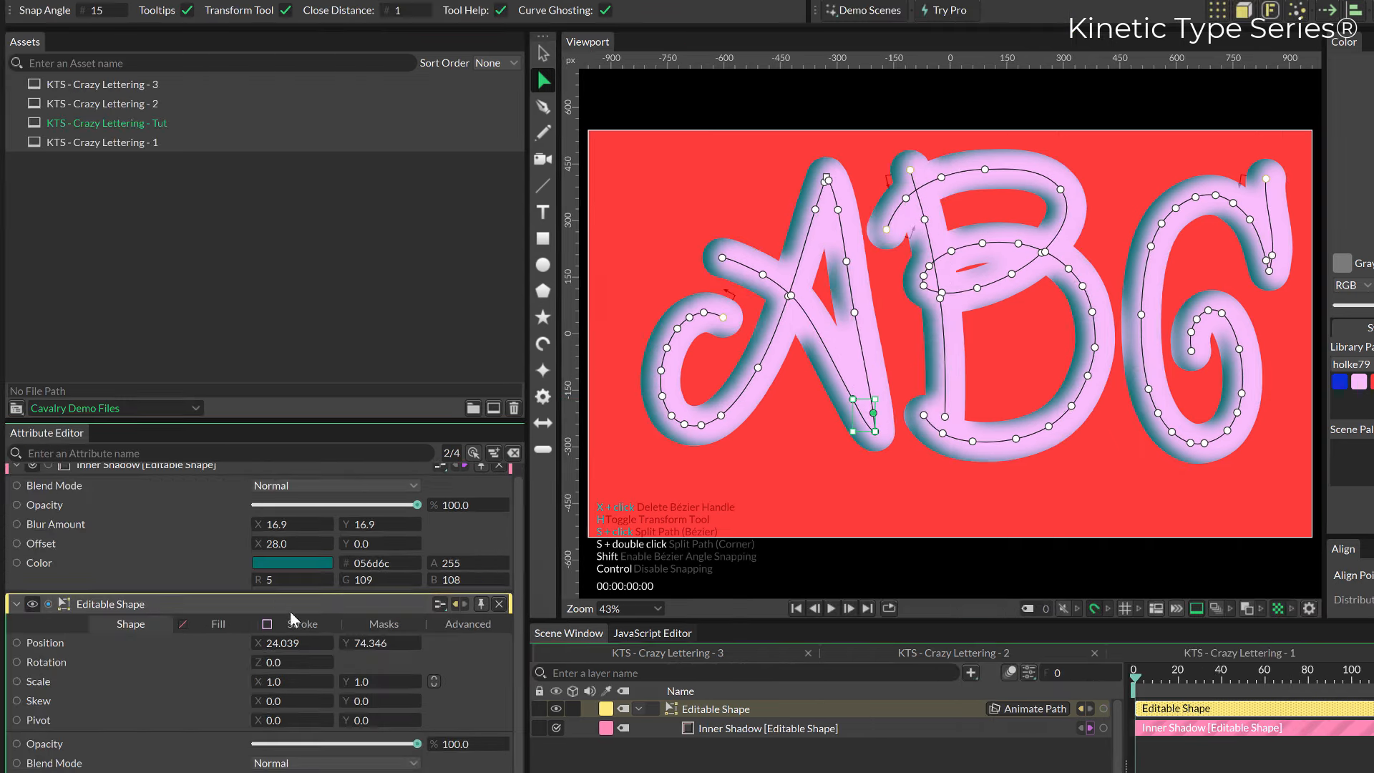
{"action": "left_click", "coordinate": [300, 626]}
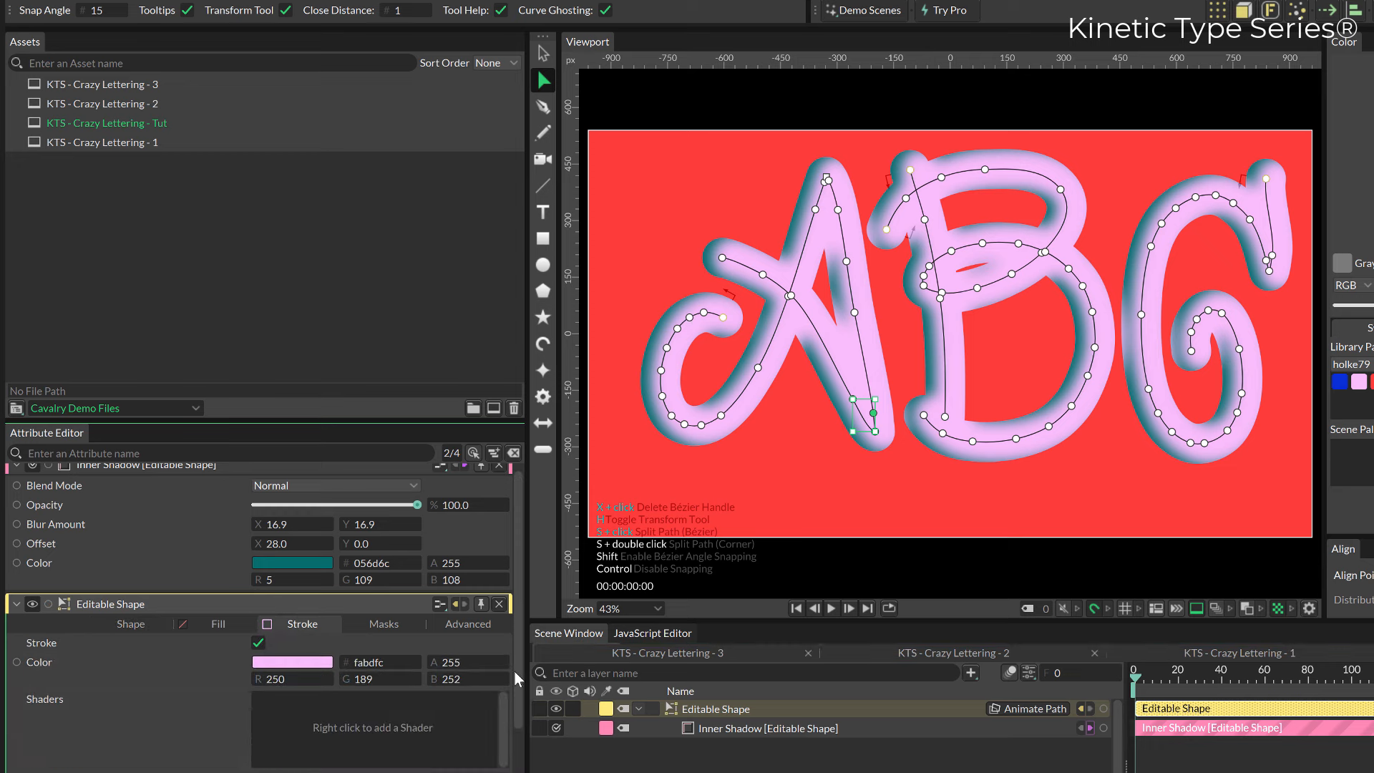
{"action": "scroll", "coordinate": [515, 678], "scroll_direction": "down", "scroll_amount": 4}
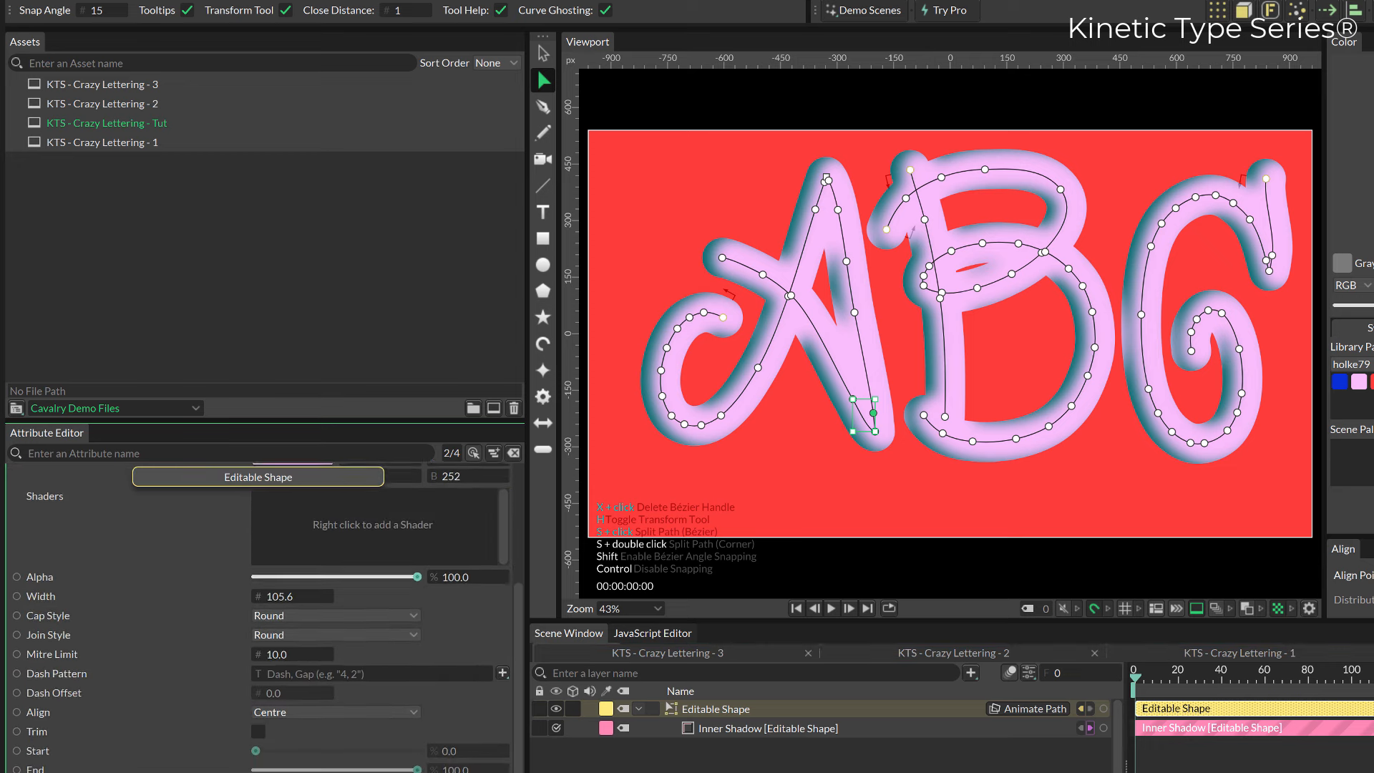
{"action": "scroll", "coordinate": [257, 662], "scroll_direction": "down", "scroll_amount": 2}
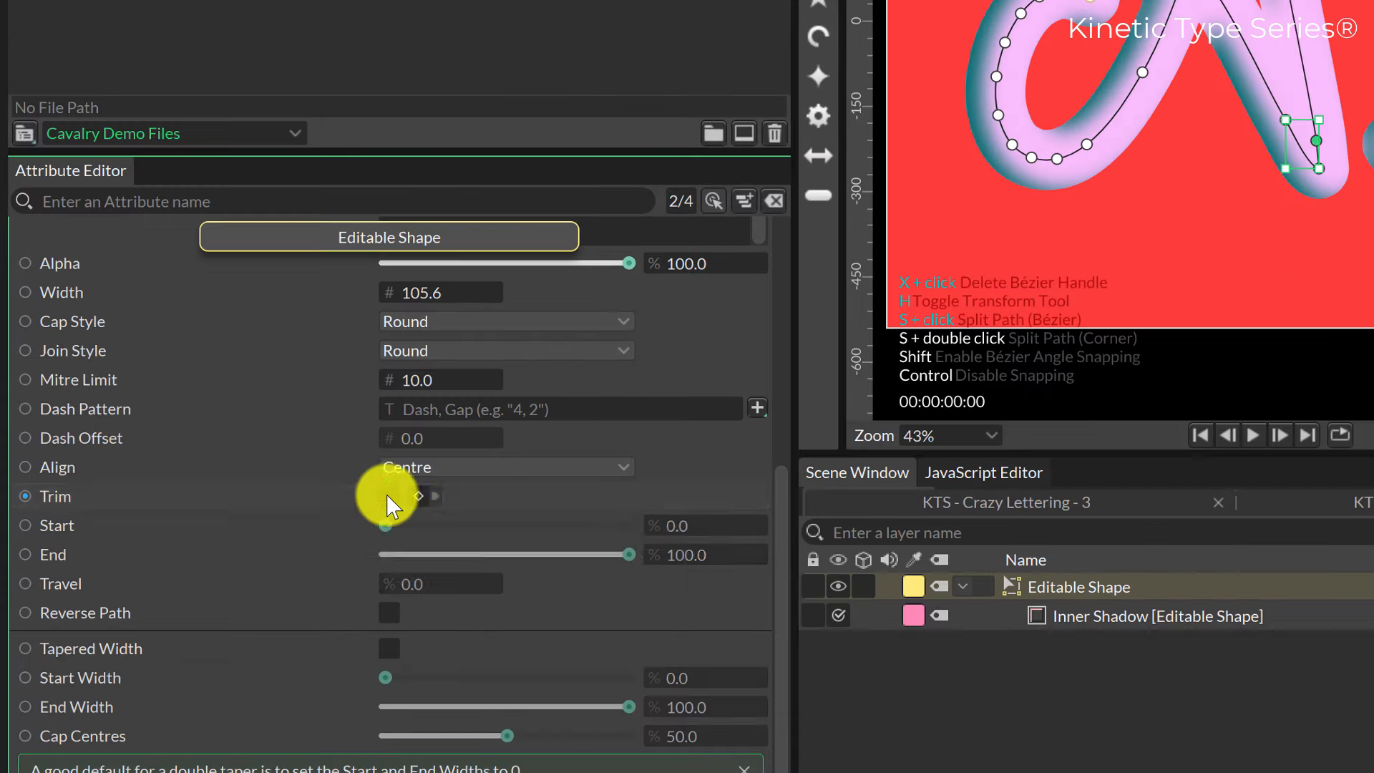
{"action": "left_click", "coordinate": [258, 649]}
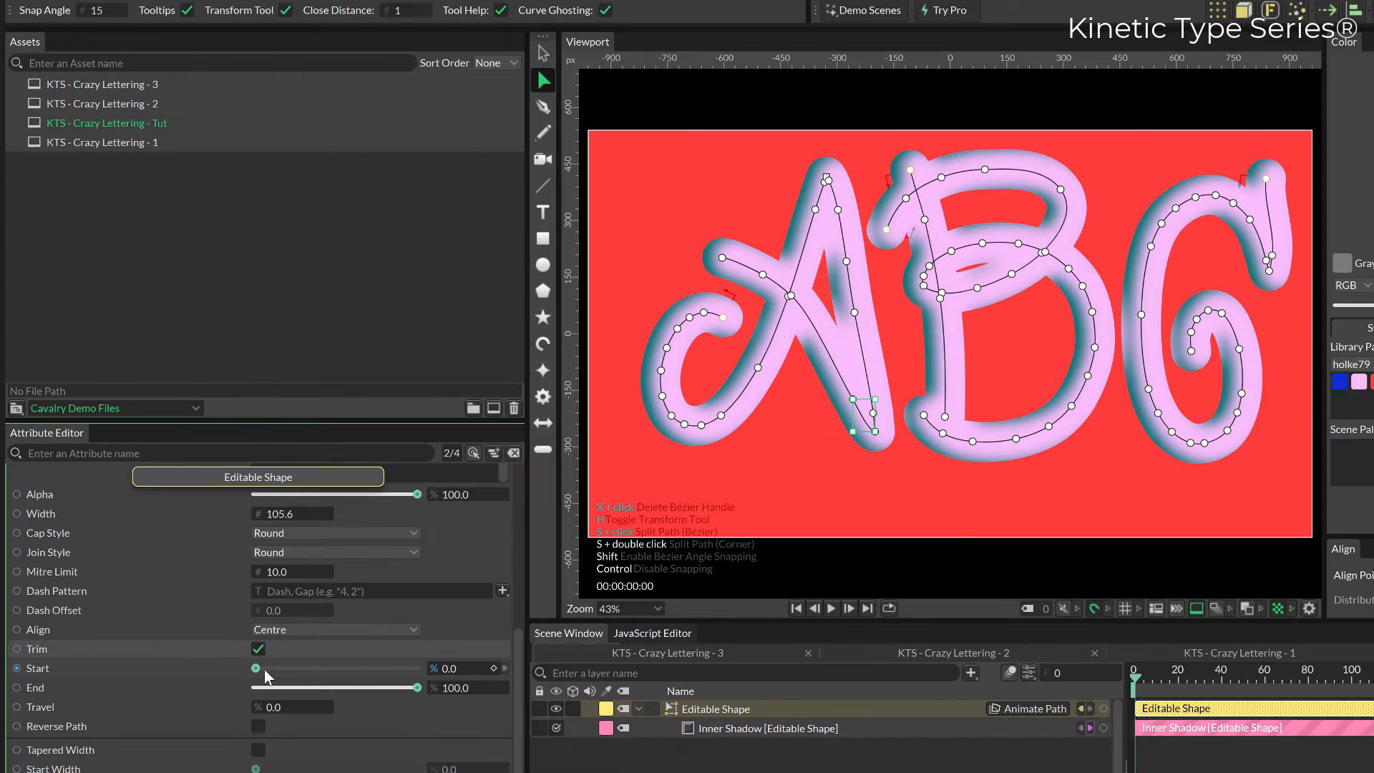
{"action": "mouse_move", "coordinate": [265, 671]}
{"action": "left_mouse_down"}
{"action": "mouse_move", "coordinate": [358, 682]}
{"action": "mouse_move", "coordinate": [240, 679]}
{"action": "left_mouse_up"}
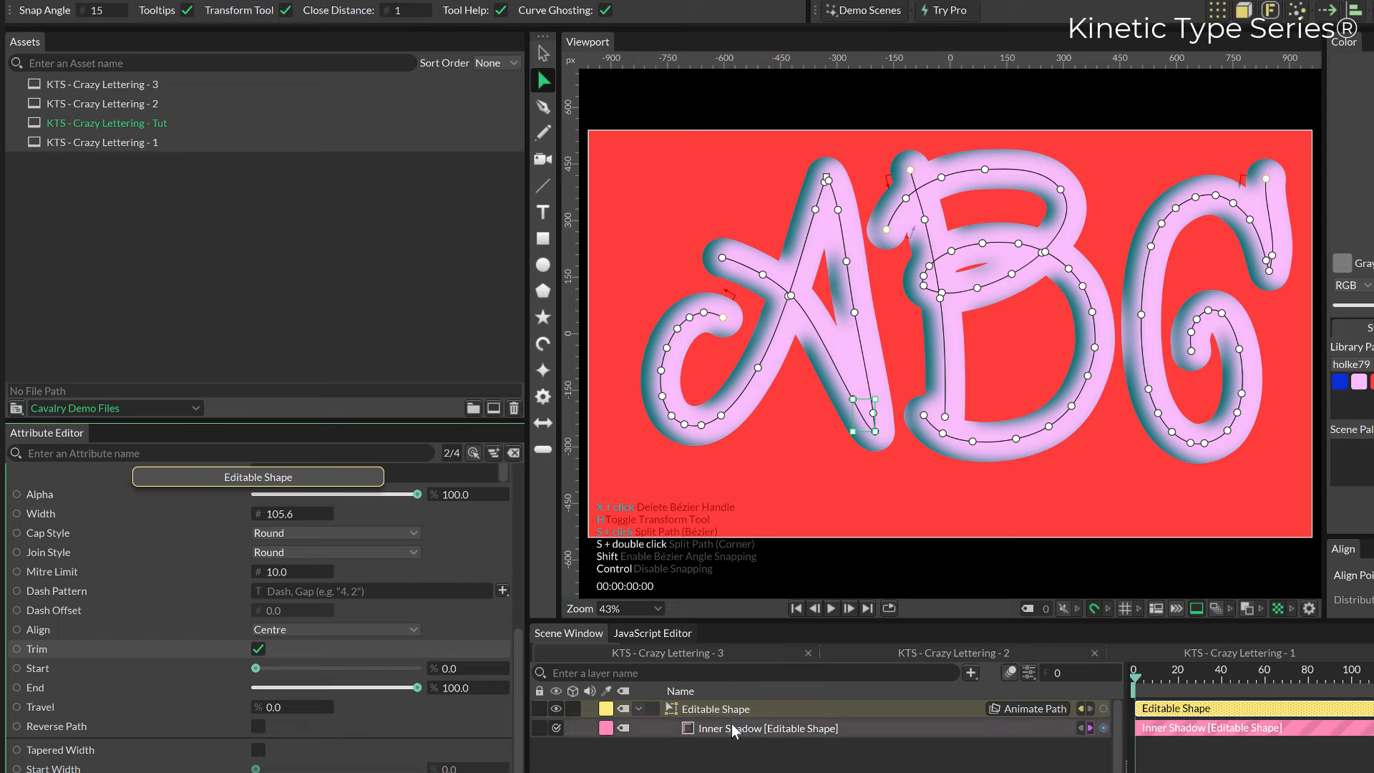
{"action": "key", "text": "v"}
{"action": "left_click_drag", "start_coordinate": [952, 323], "coordinate": [945, 351]}
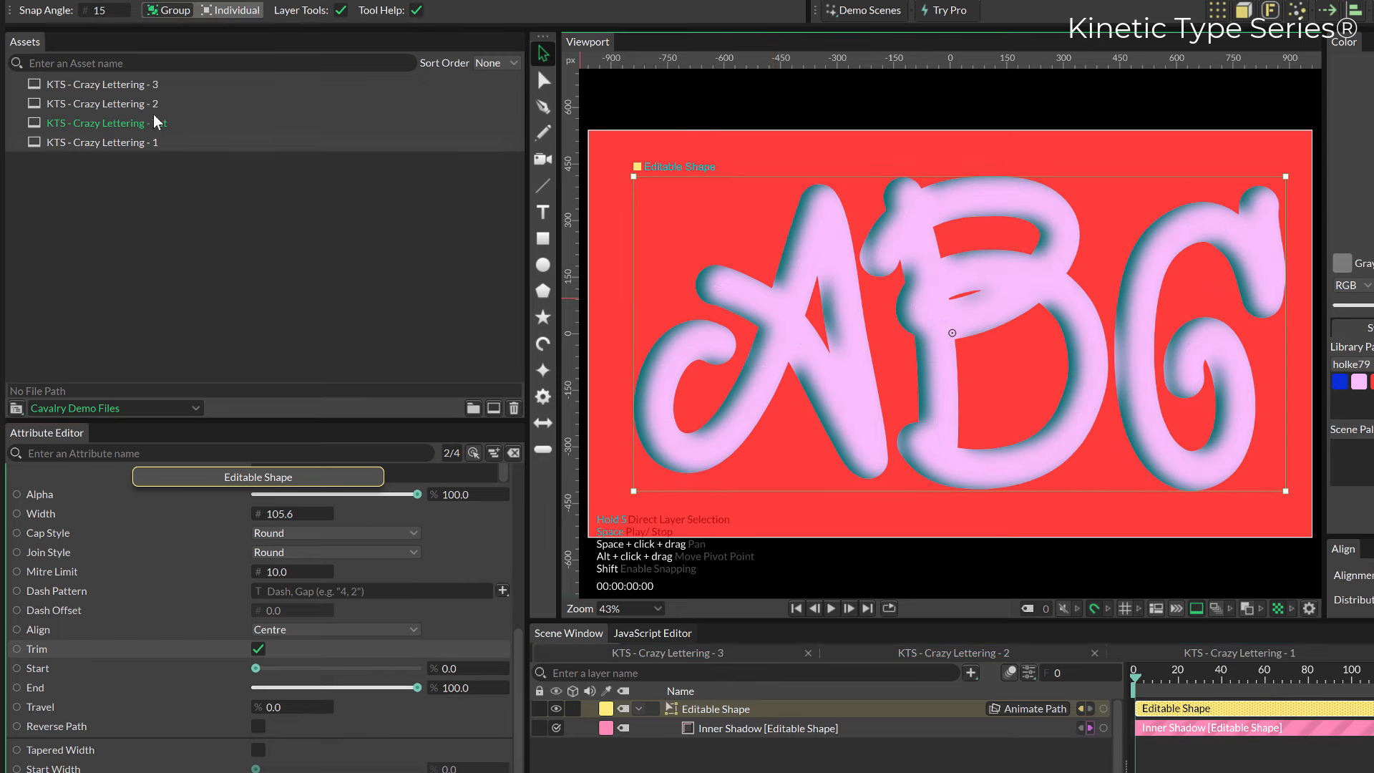
Open the KTS - Crazy Lettering - 2 composition and examine the filter order on its Editable Shape.
{"action": "double_click", "coordinate": [136, 103]}
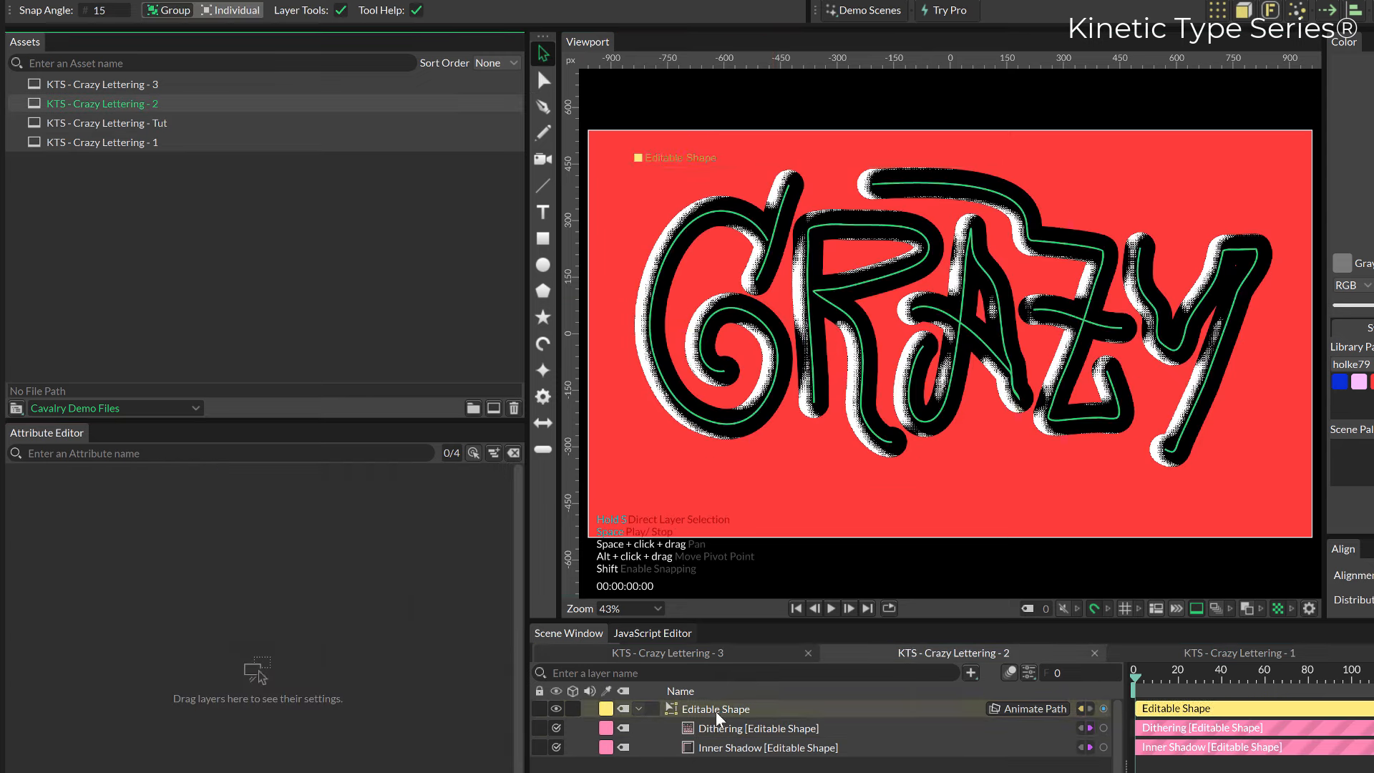
{"action": "left_click", "coordinate": [717, 711]}
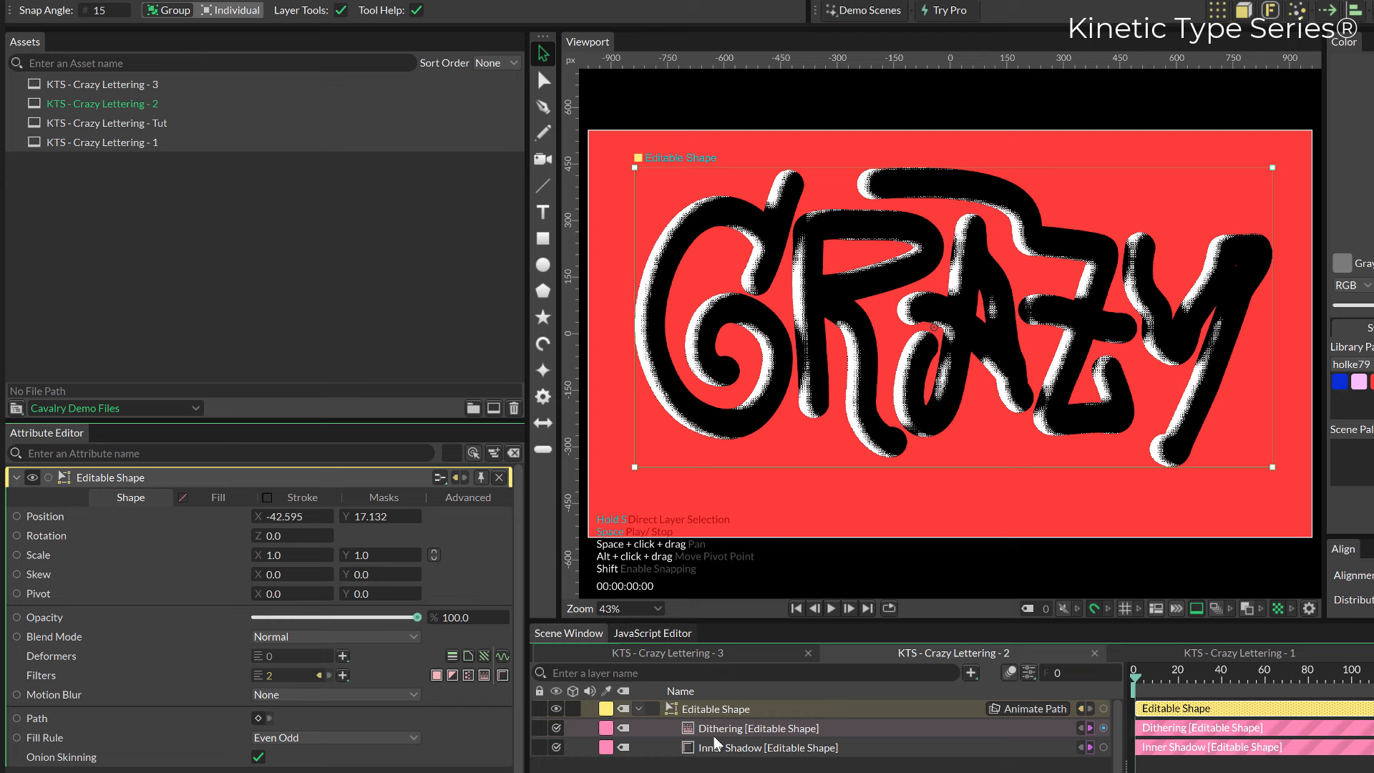
{"action": "left_click", "coordinate": [327, 683]}
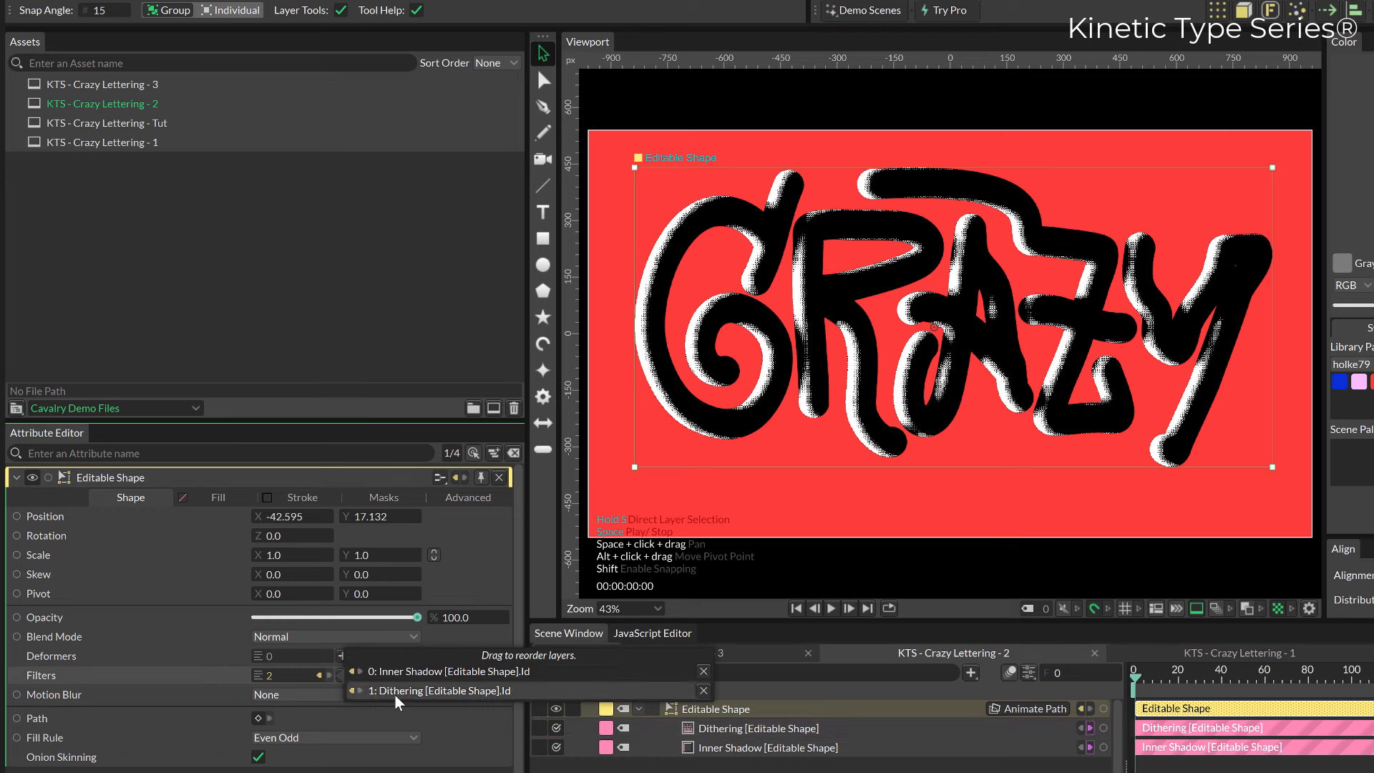
Open the KTS - Crazy Lettering - 3 composition and examine the filter order on its Editable Shape.
{"action": "double_click", "coordinate": [133, 90]}
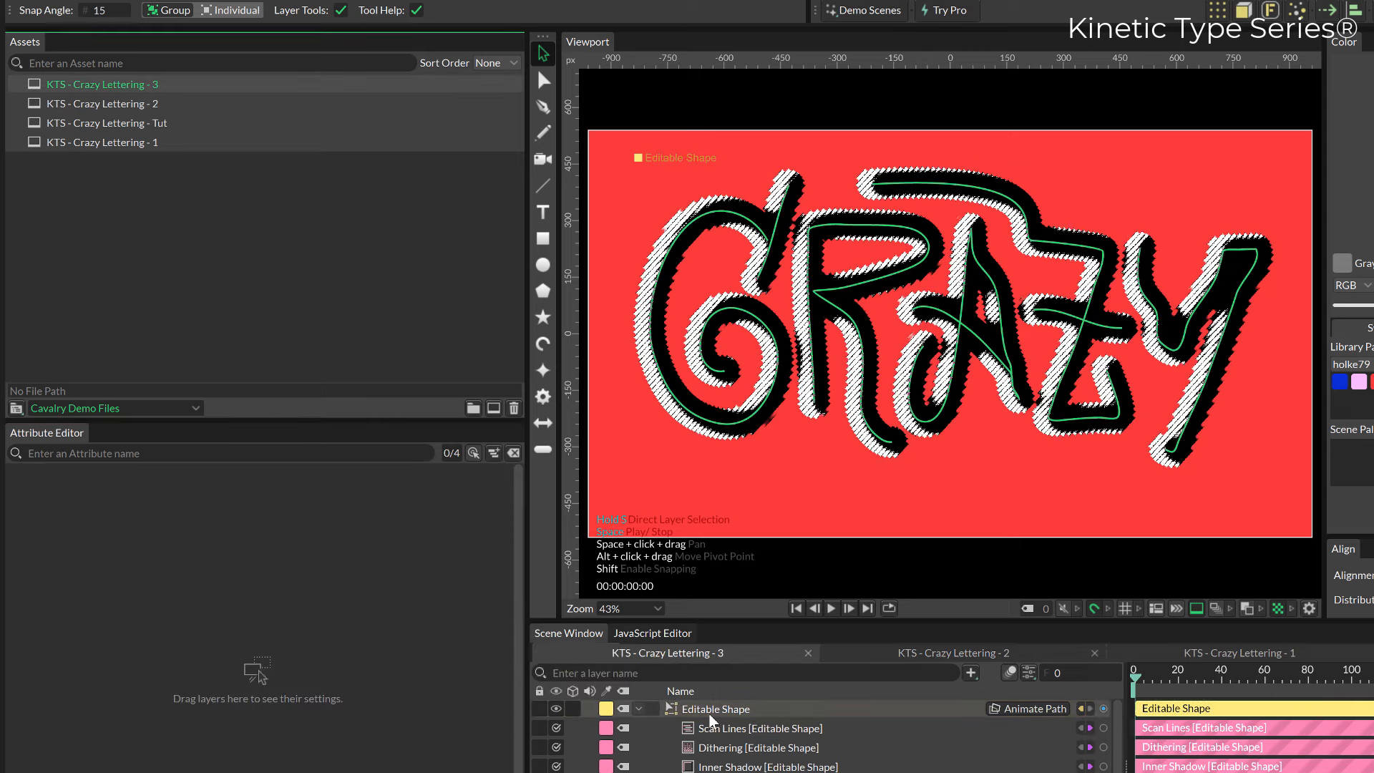
{"action": "left_click", "coordinate": [711, 713]}
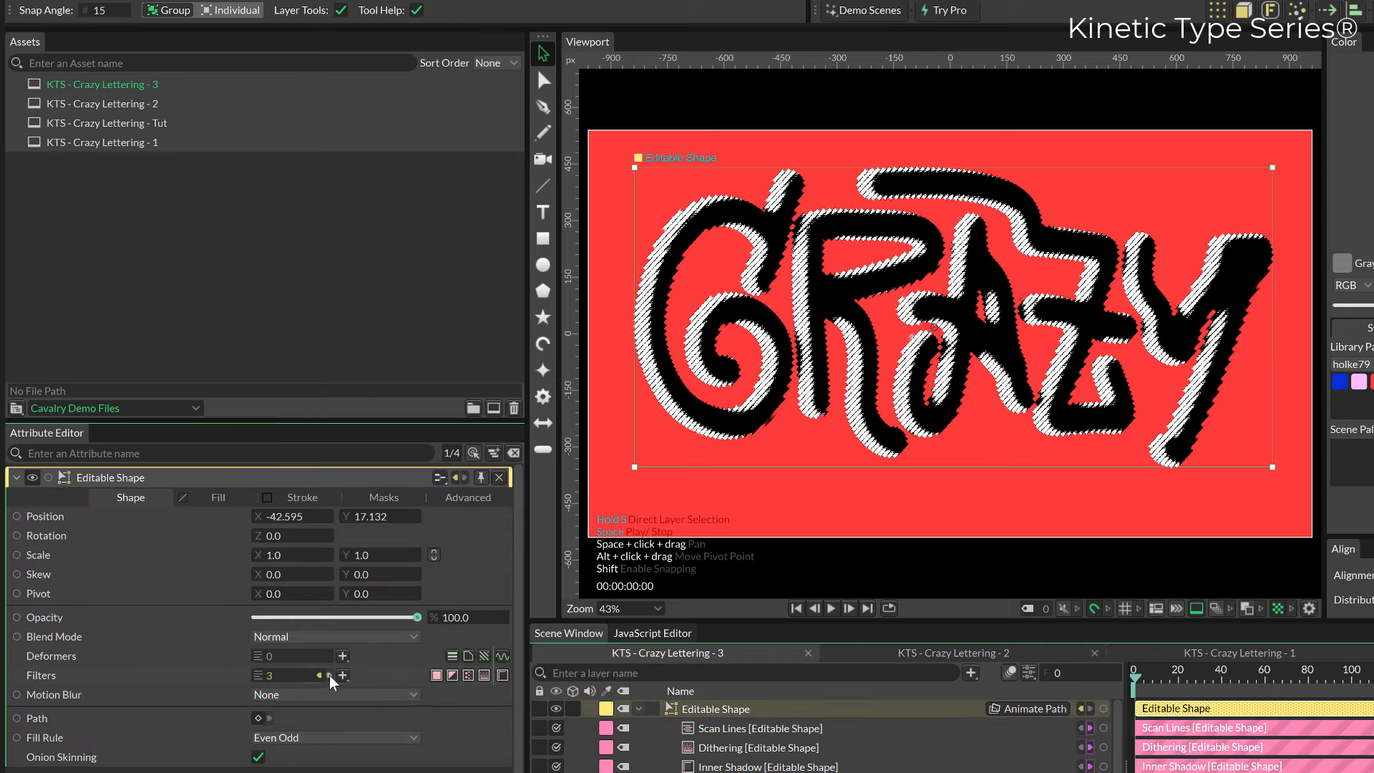
{"action": "left_click", "coordinate": [329, 677]}
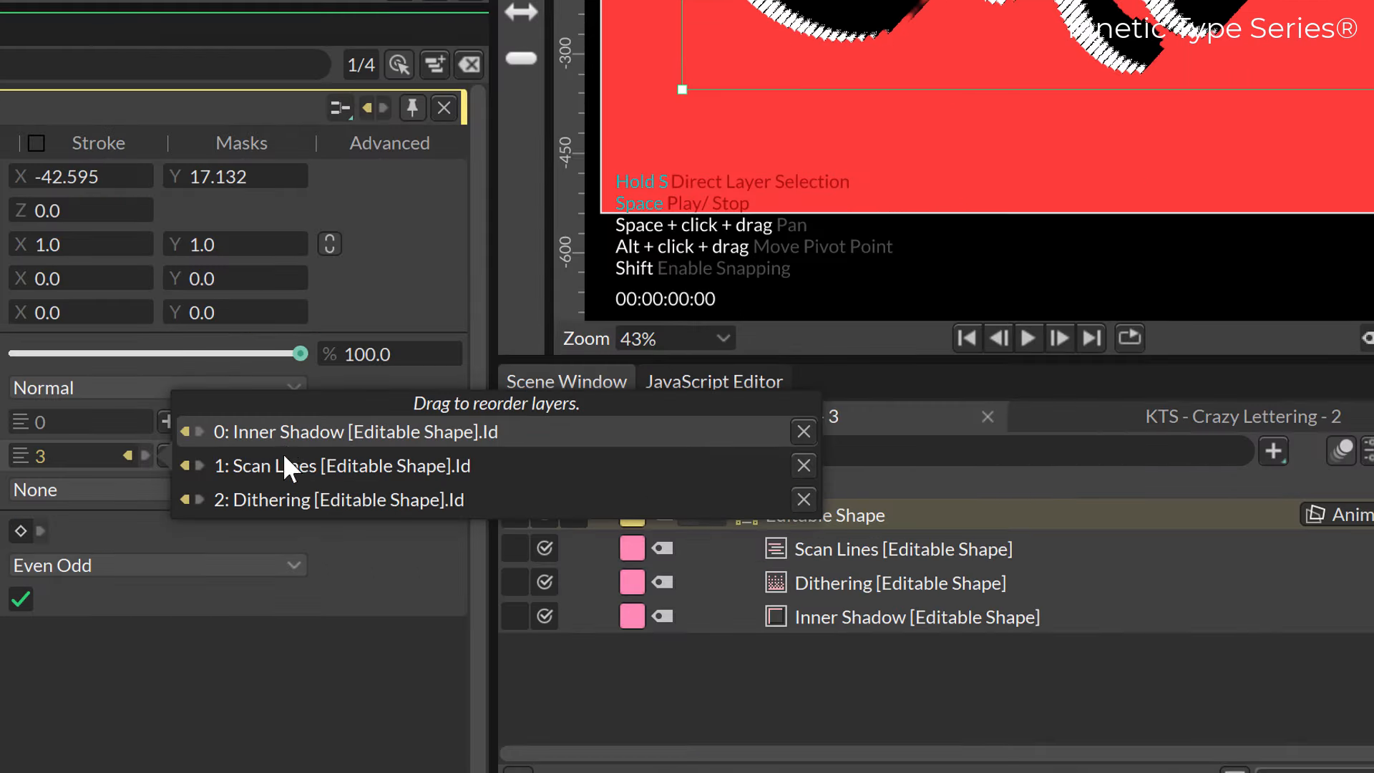